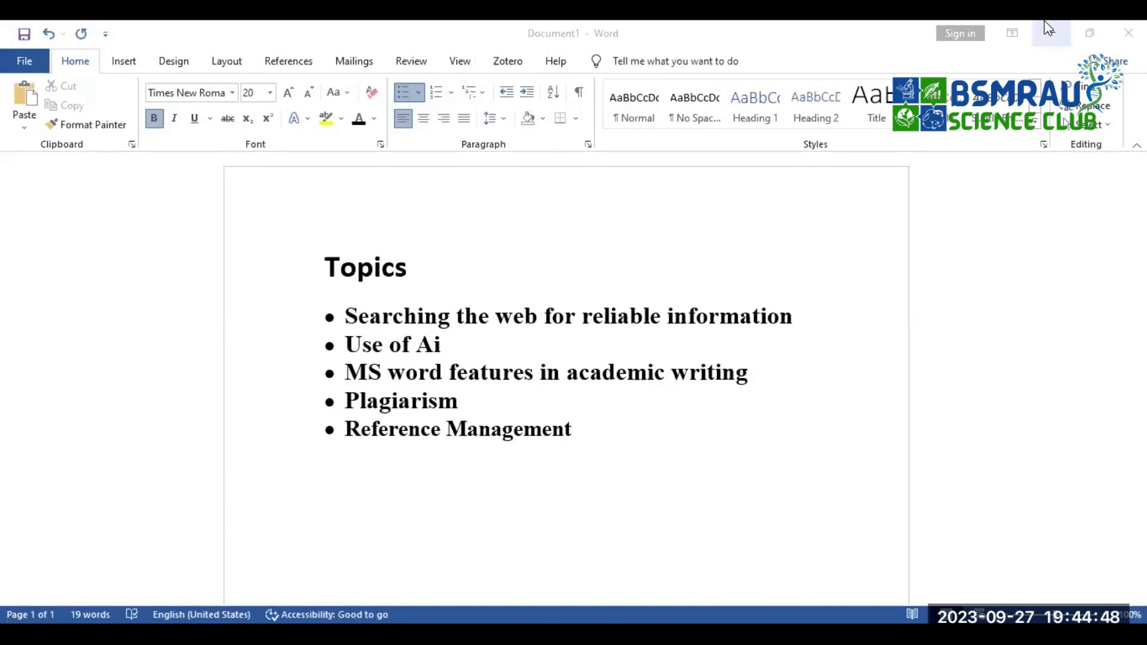
Minimize Word, search Bing for 'chrom', and open the Chrome Web Store.
left_click(1048, 28)
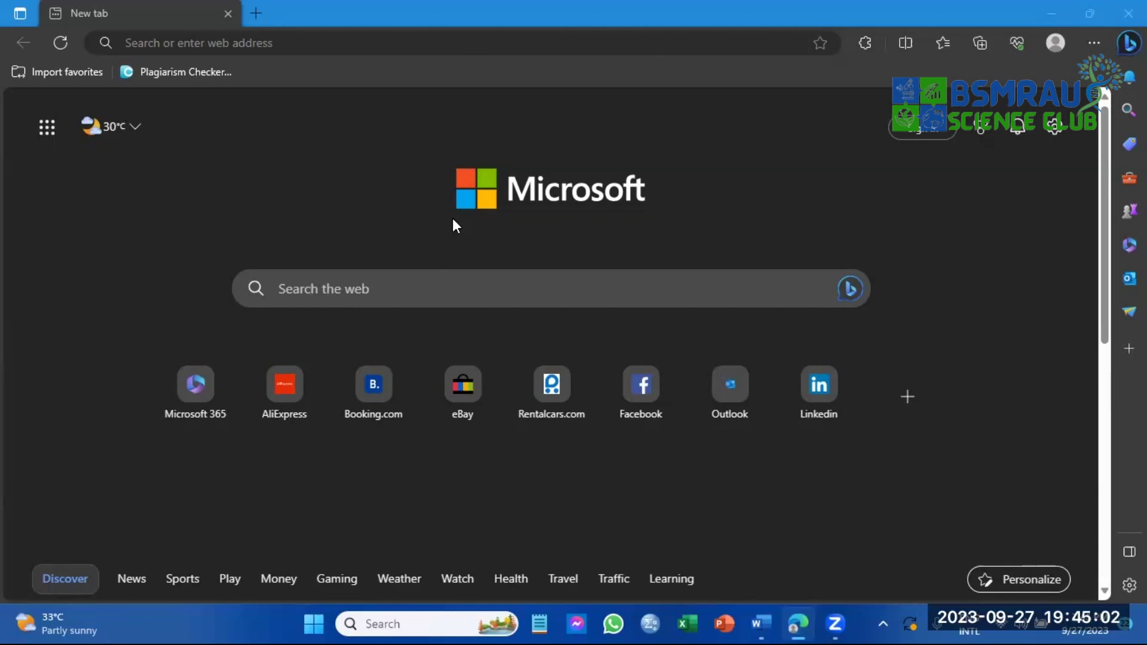
left_click(251, 39)
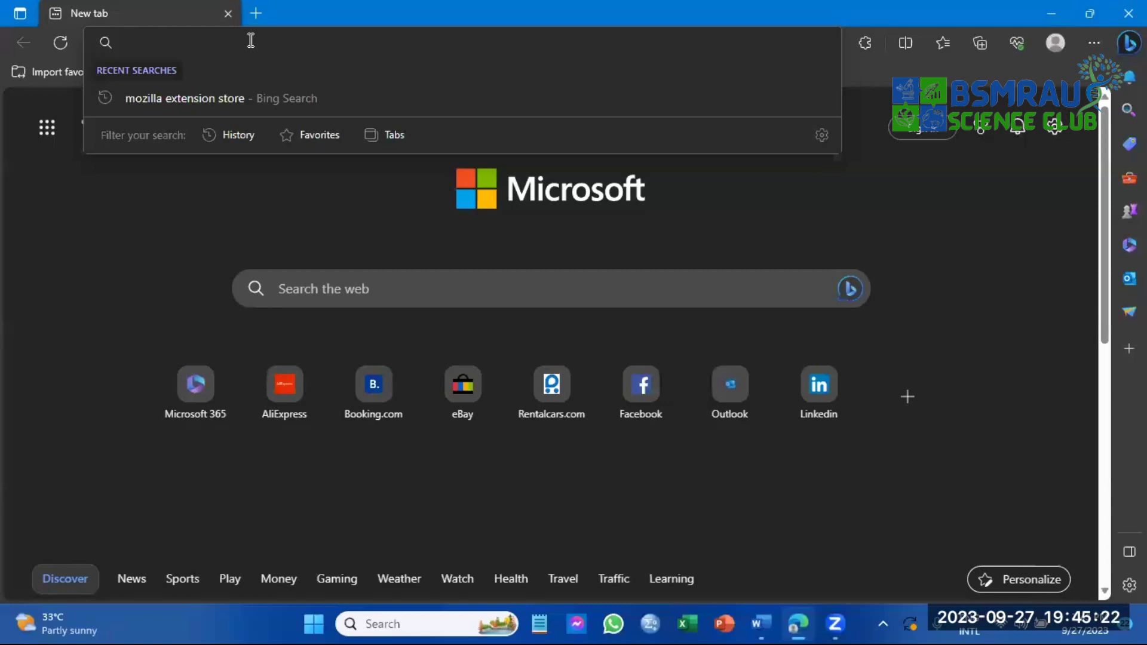
type("chrome web store")
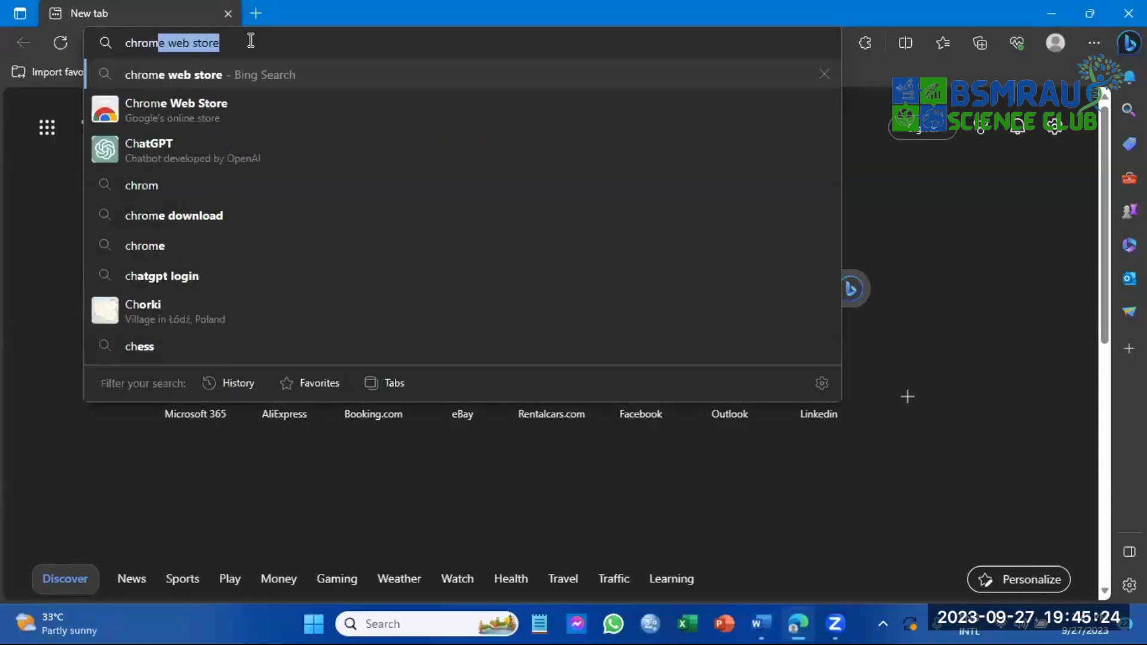
key("Return")
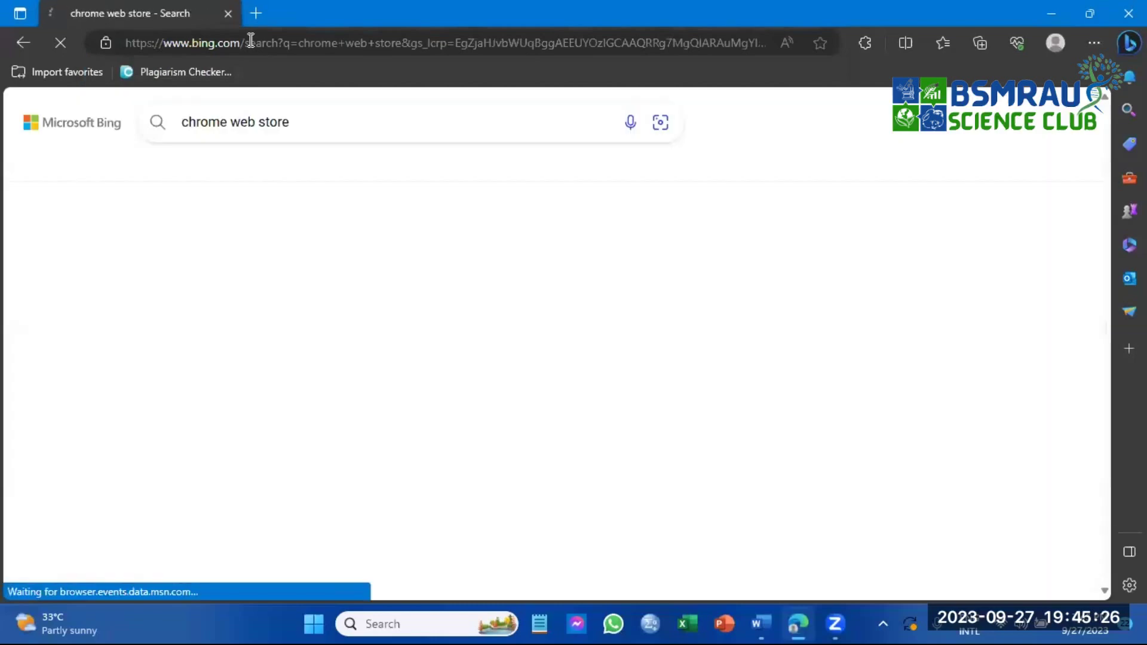
left_click(263, 361)
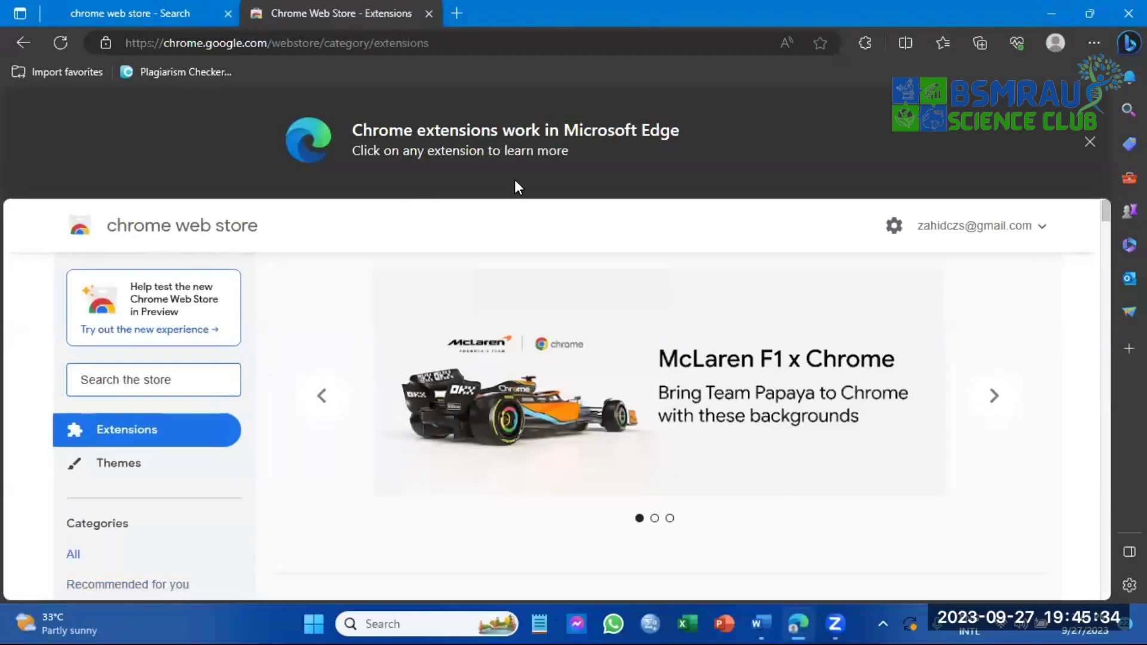
In a new tab, search 'mozilla' and open Firefox's Add-ons Extensions page.
left_click(452, 18)
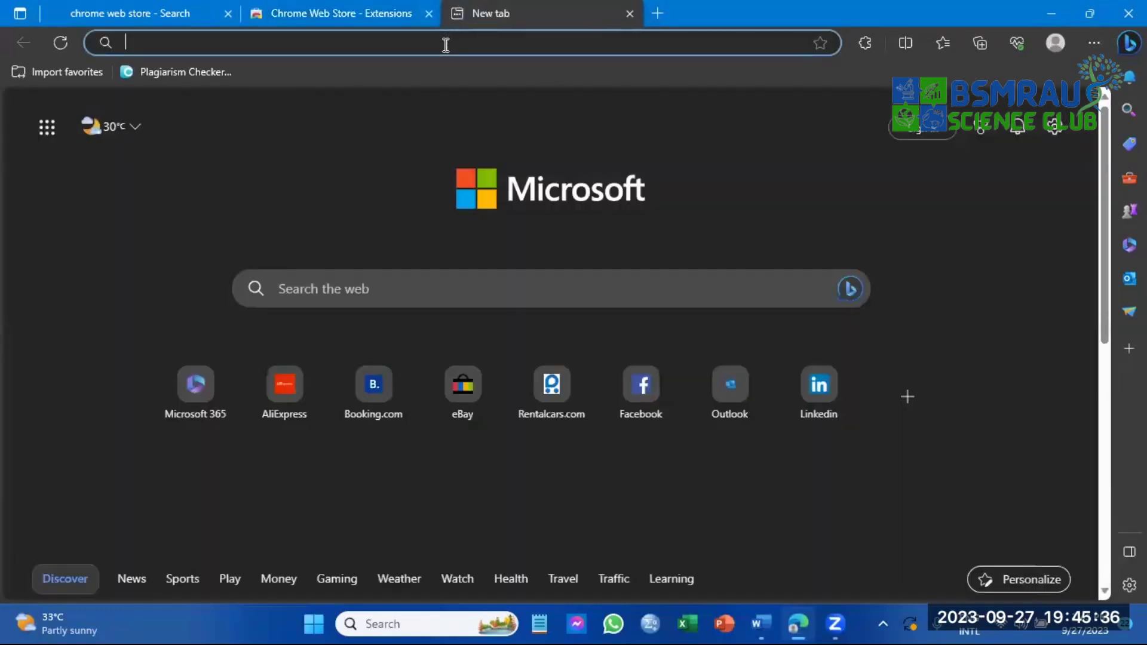
left_click(446, 44)
type("mozilla")
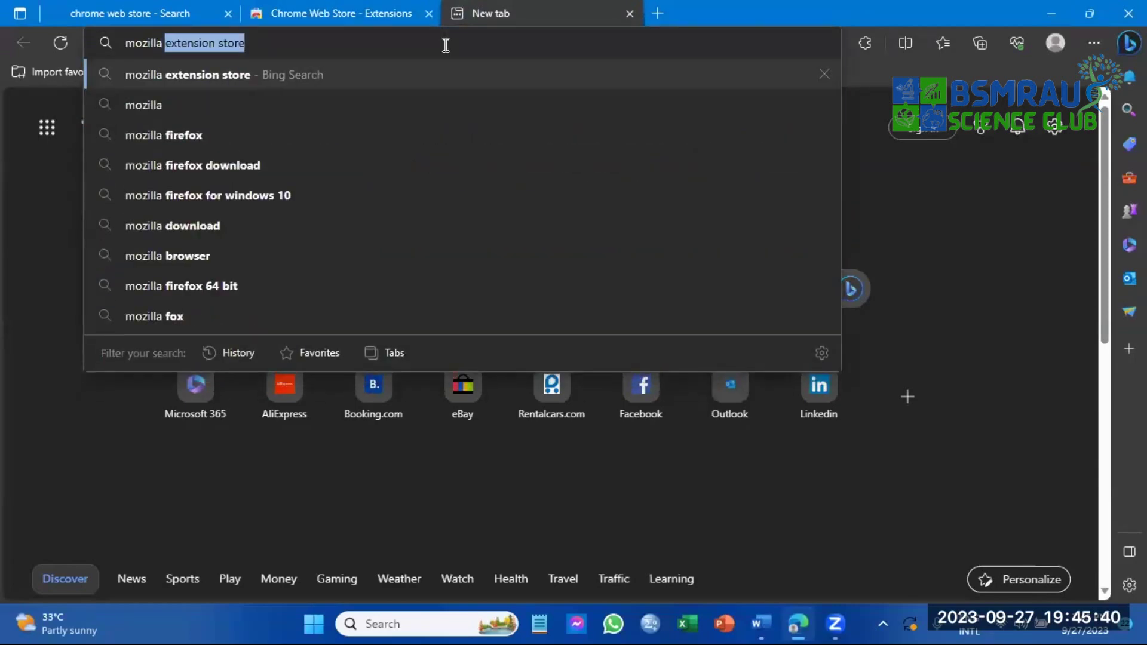
key("Return")
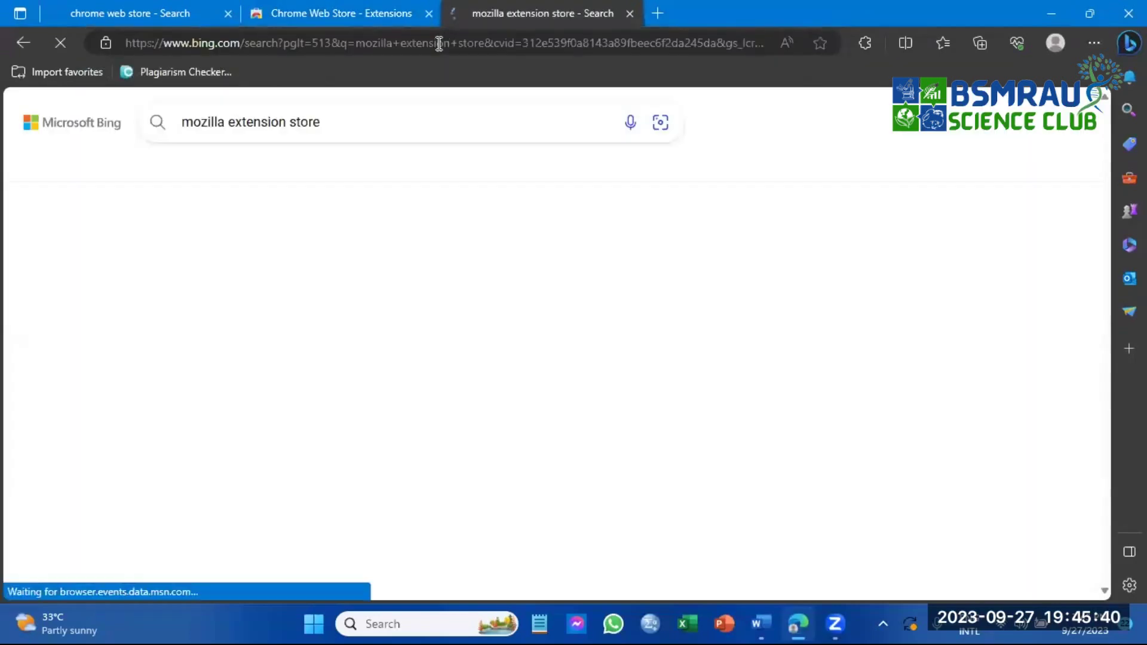
left_click(236, 276)
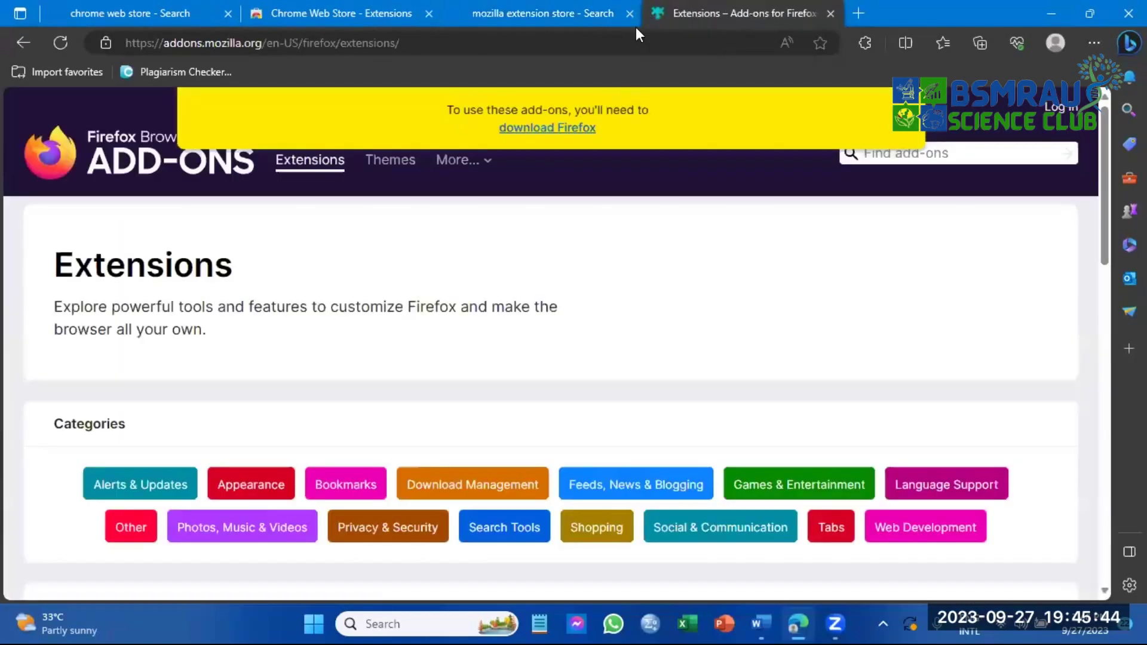
Go back to the Chrome Web Store tab and scroll down to its search area.
left_click(446, 19)
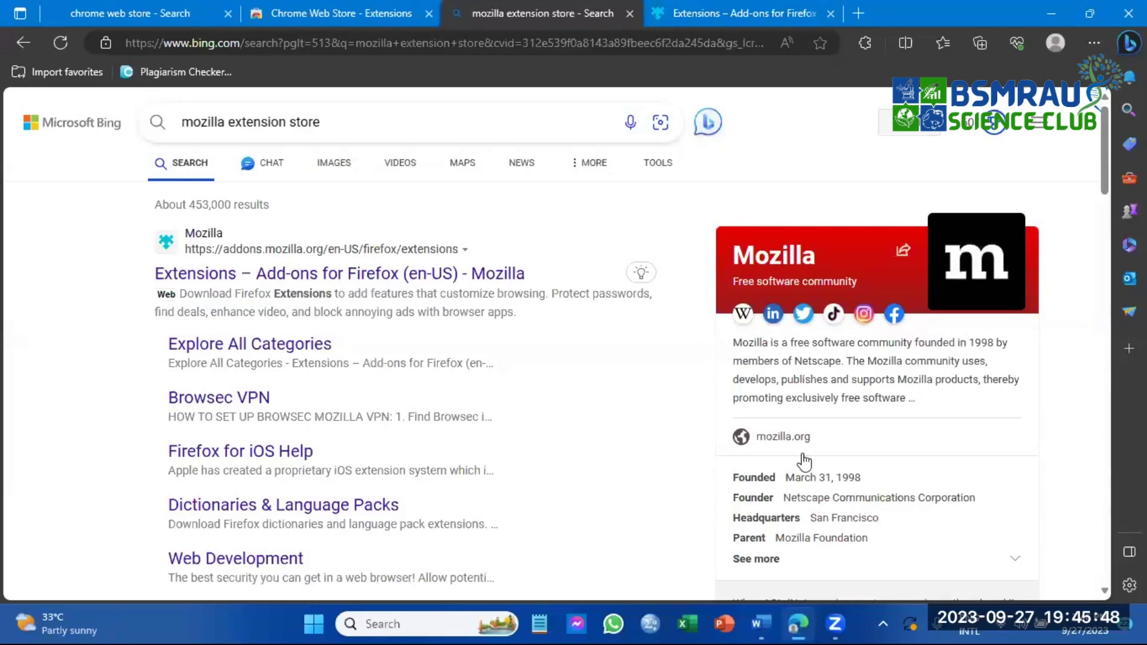
key("ctrl+shift+Tab")
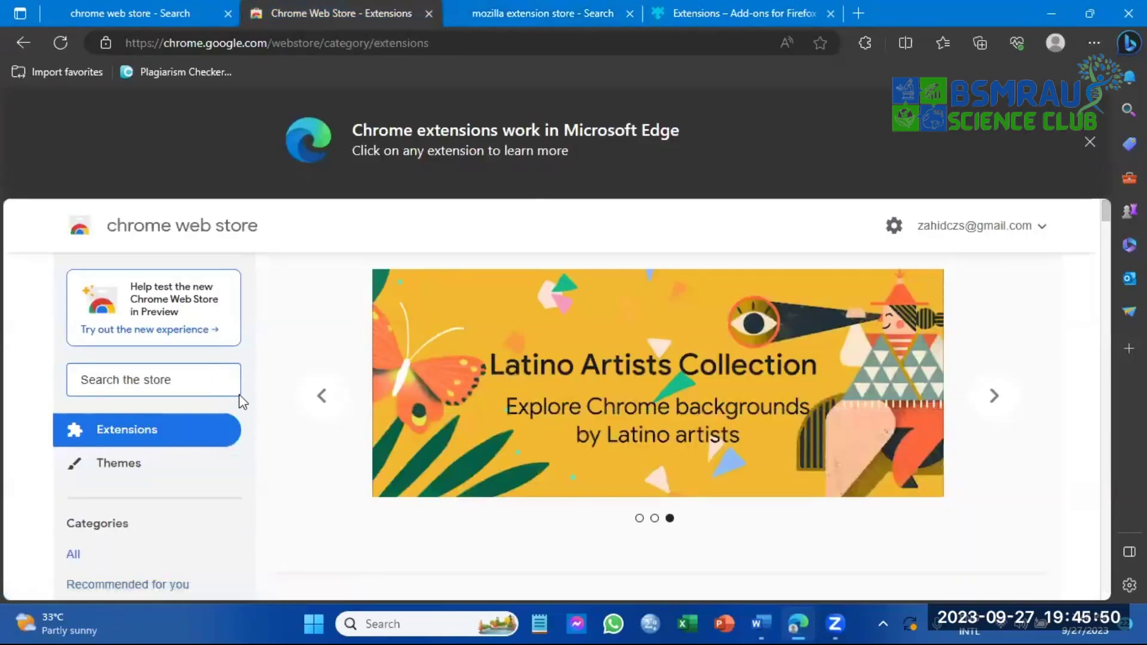
scroll(92, 294, "down", 1)
left_click(110, 330)
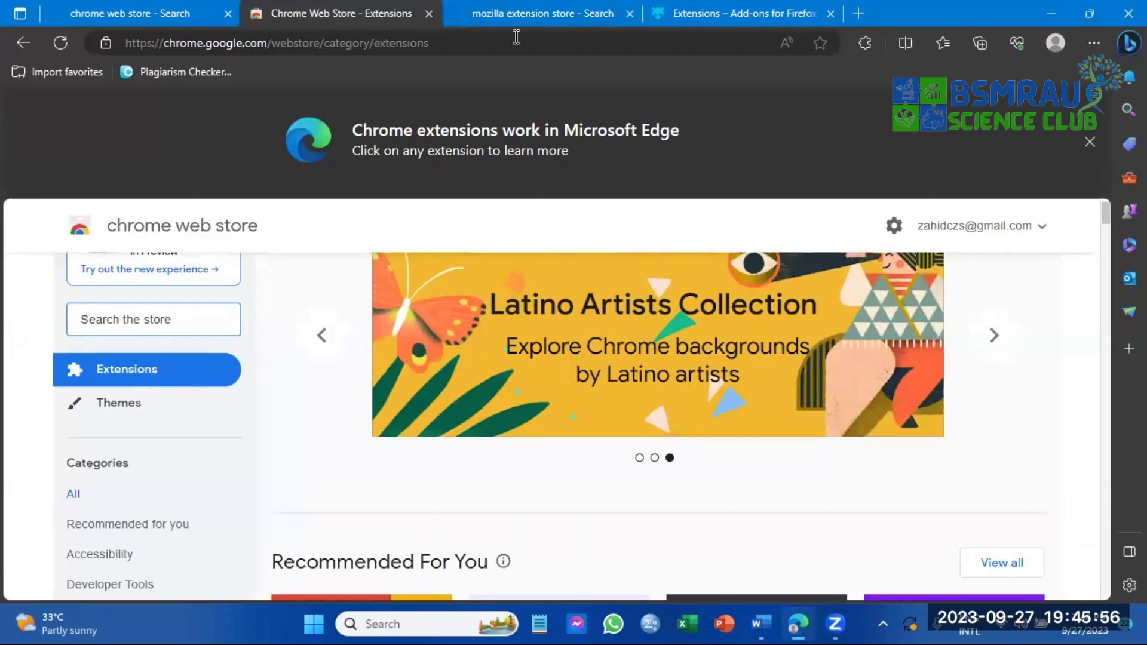
Search the Chrome Web Store for 'schola'.
left_click(123, 317)
left_click(122, 317)
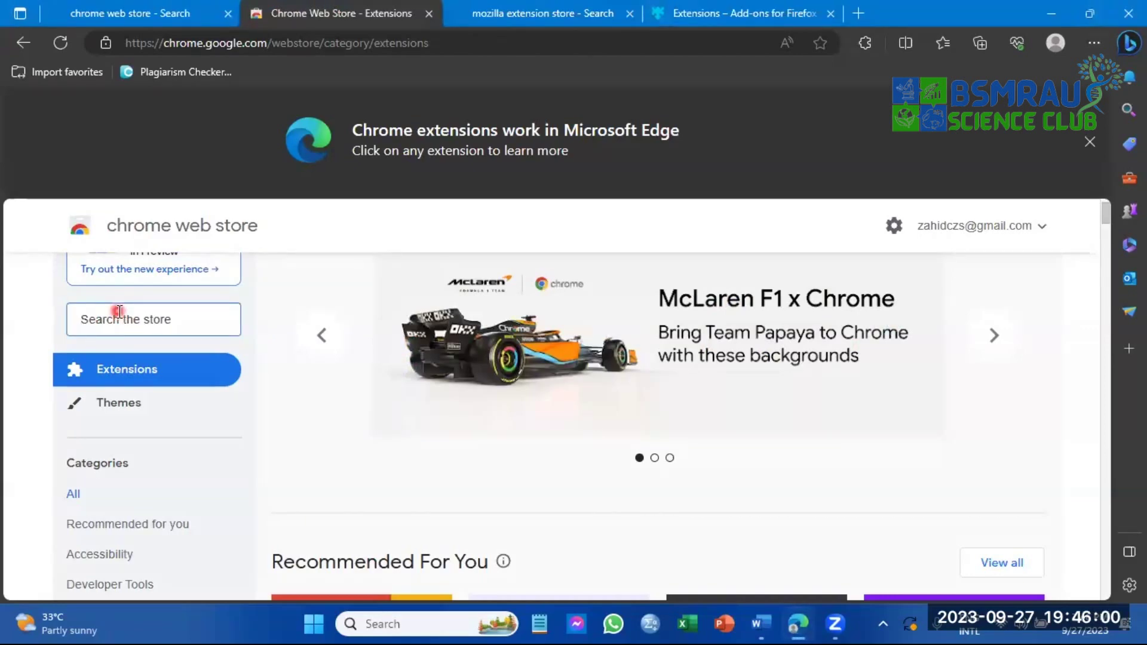
type("s")
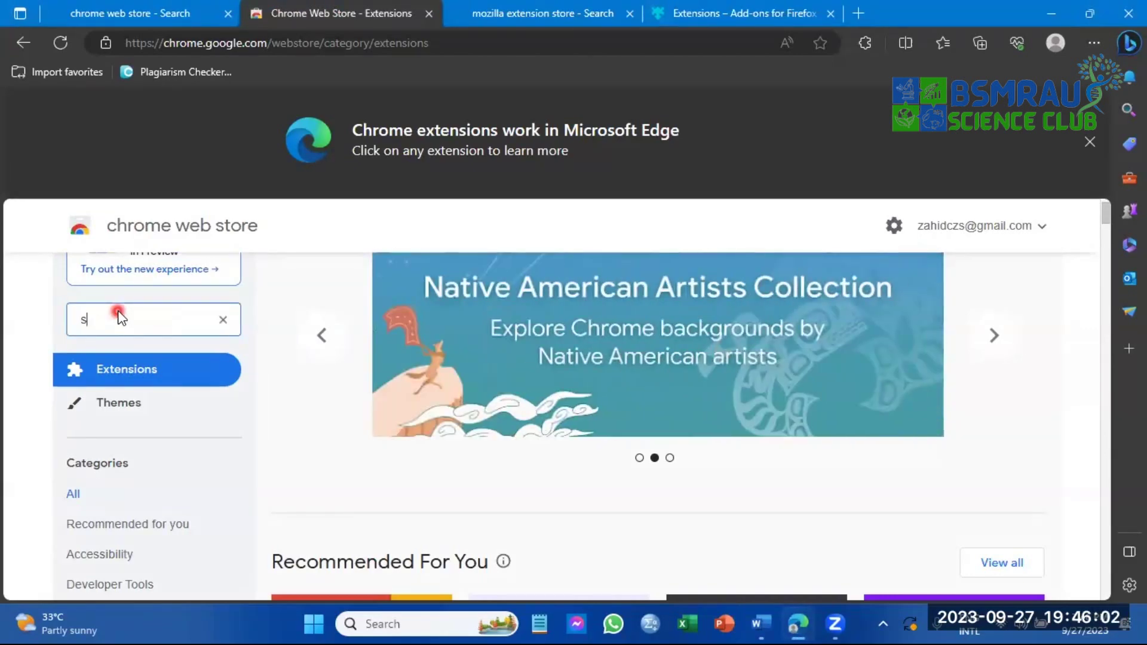
type("cholar")
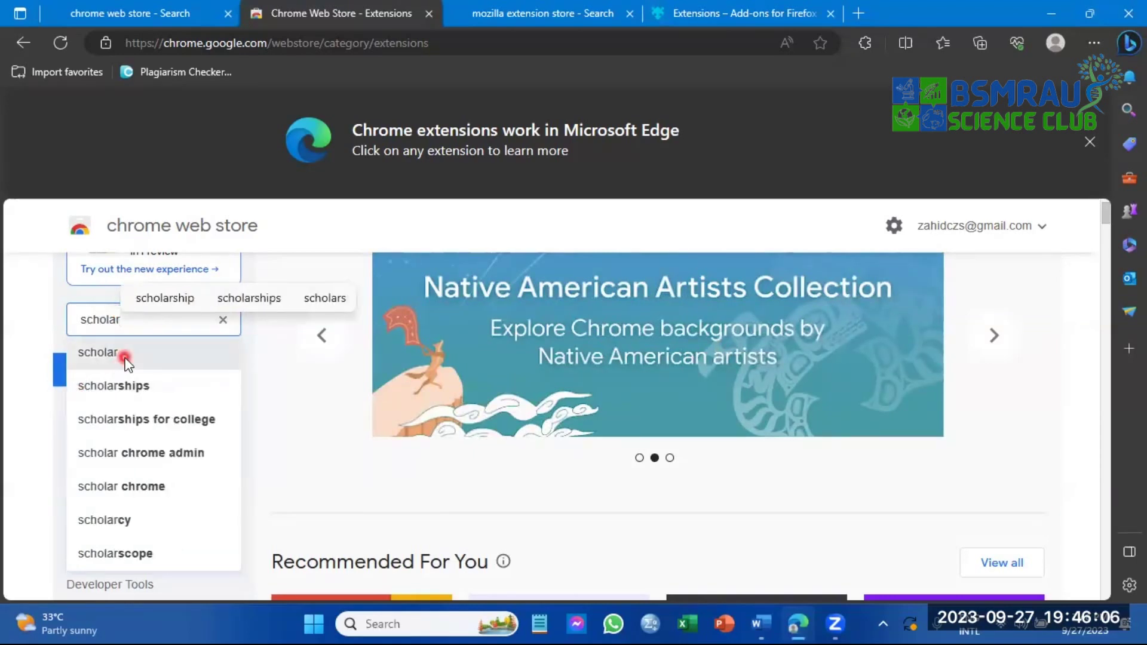
left_click(122, 357)
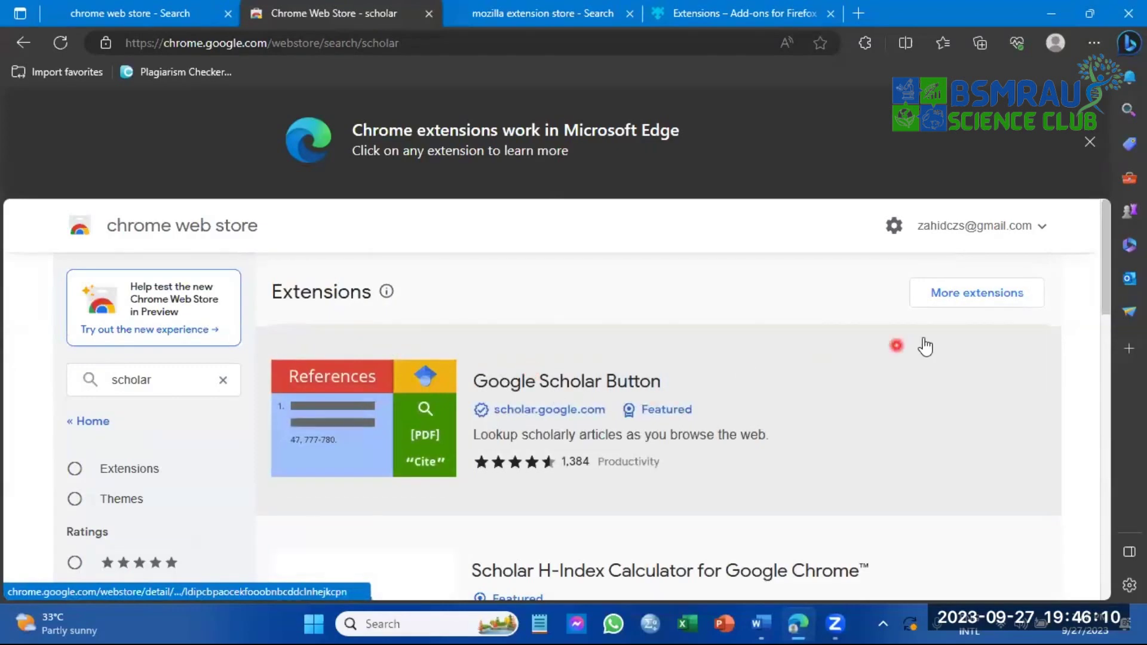
Install Google Scholar Button via Get and Add extension, then return to the scholar results.
left_click(716, 365)
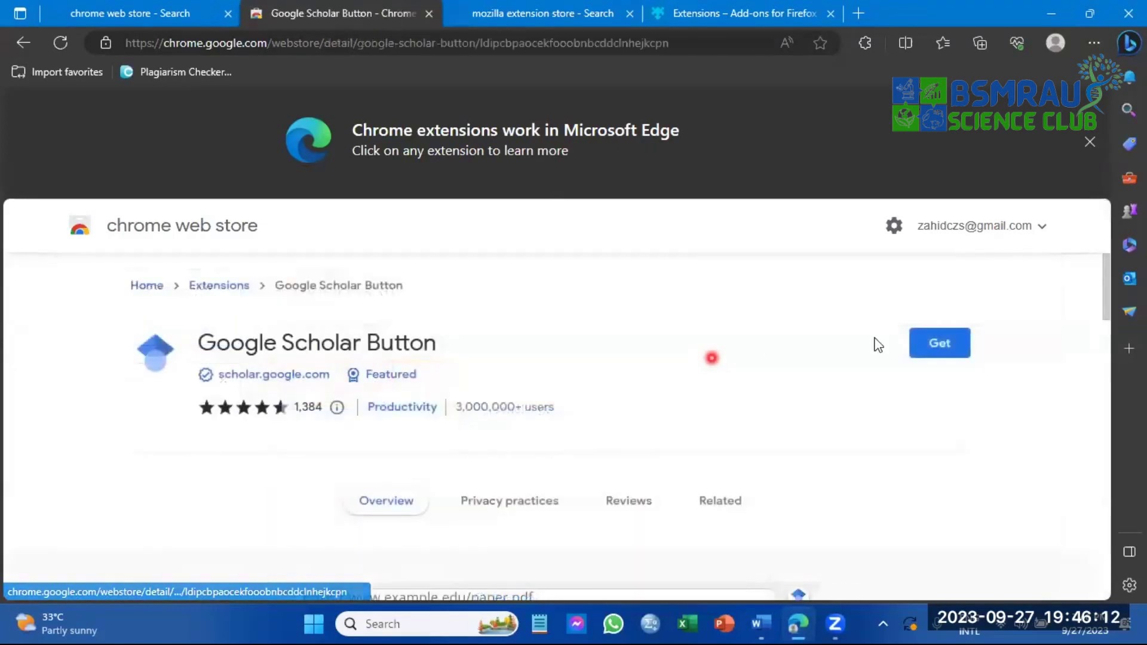
left_click(948, 345)
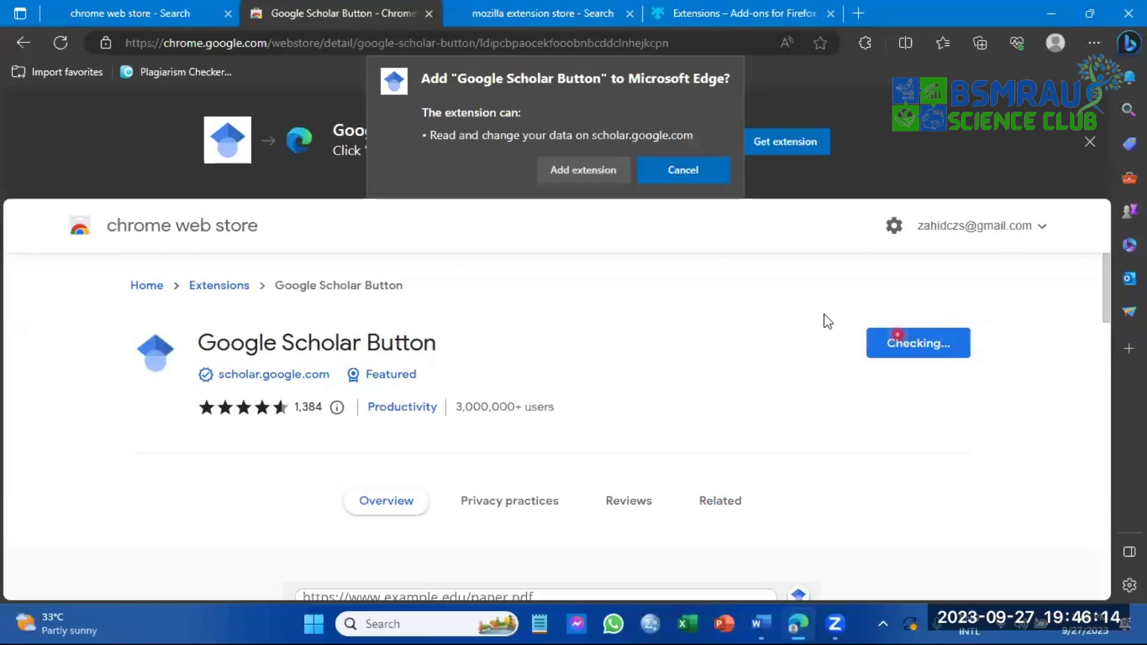
left_click(597, 172)
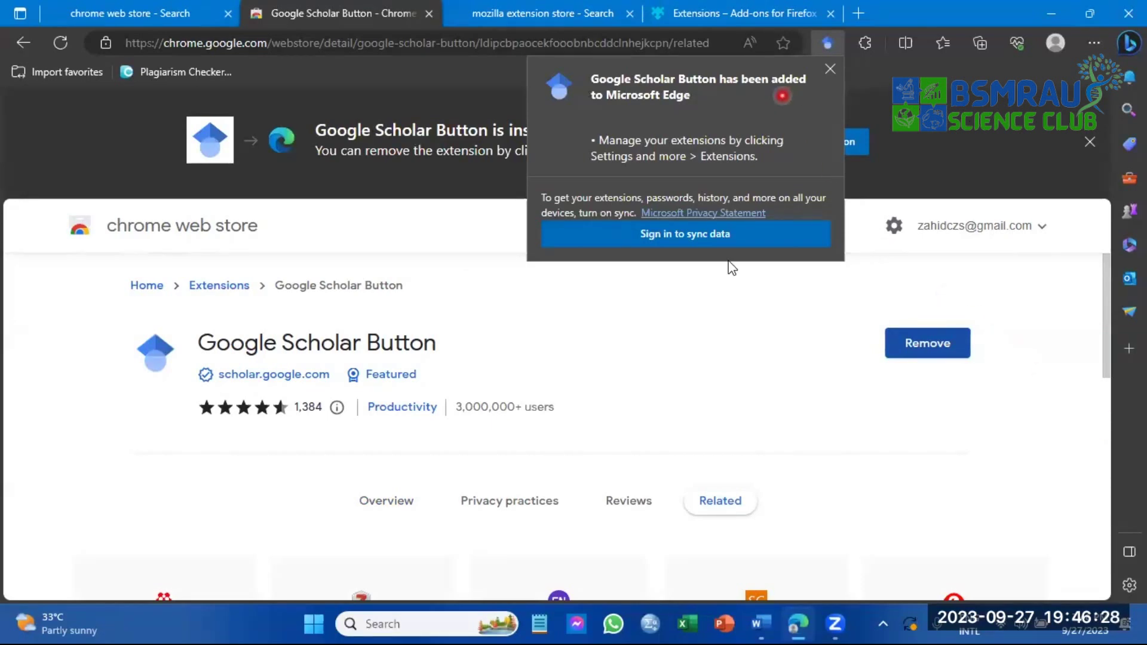
left_click(830, 69)
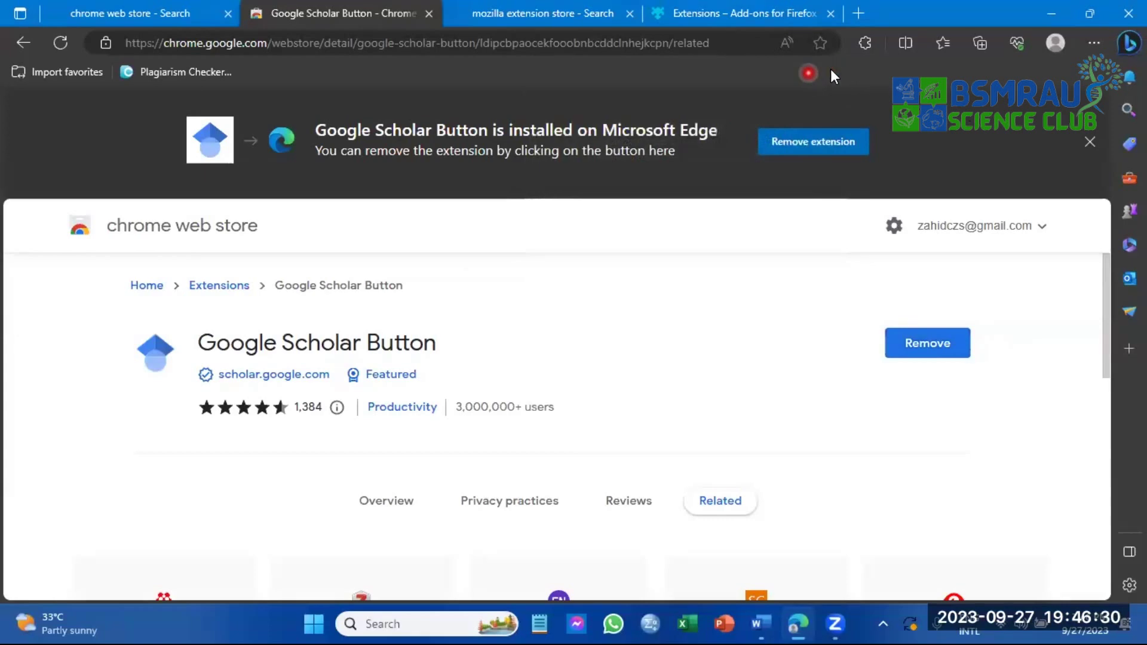
left_click(42, 43)
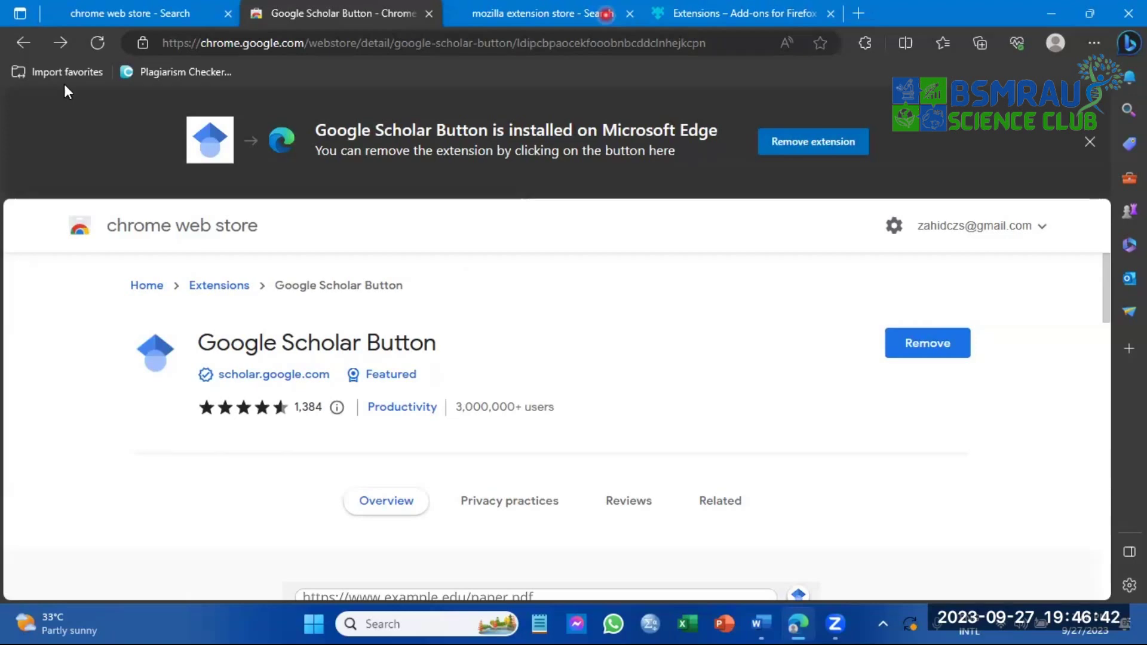
left_click(24, 43)
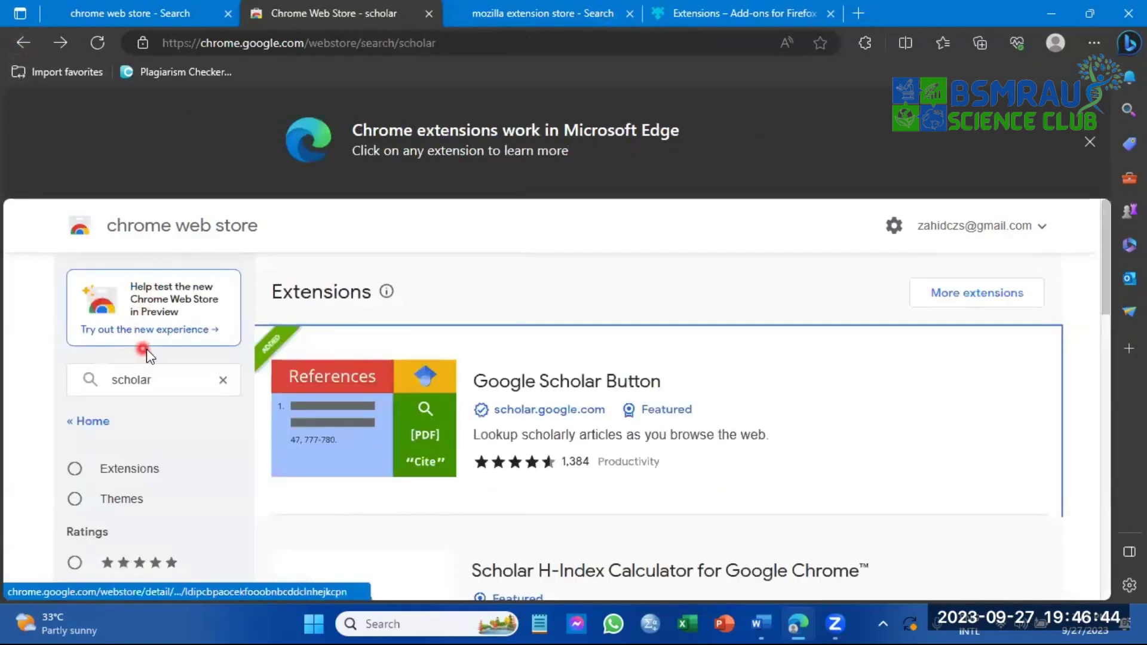
Search the store for 'sci hub', install Sci-Hub Master, and close the store tab.
left_click(171, 386)
key("BackSpace")
key("BackSpace")
key("BackSpace")
key("BackSpace")
key("BackSpace")
key("BackSpace")
key("BackSpace")
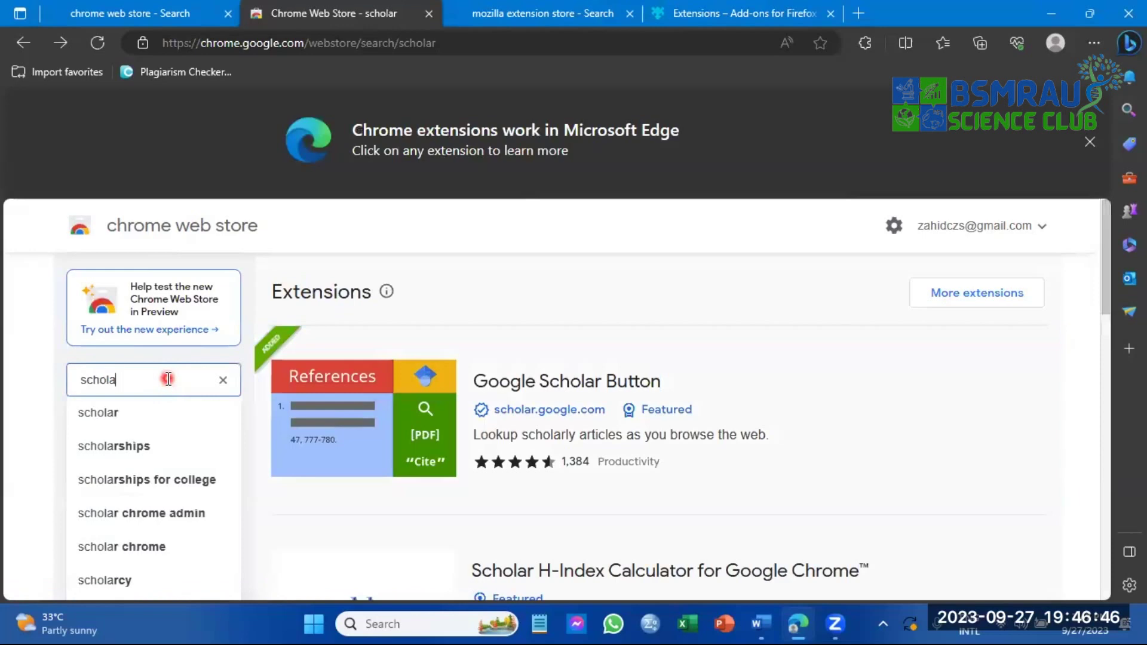
type("sc")
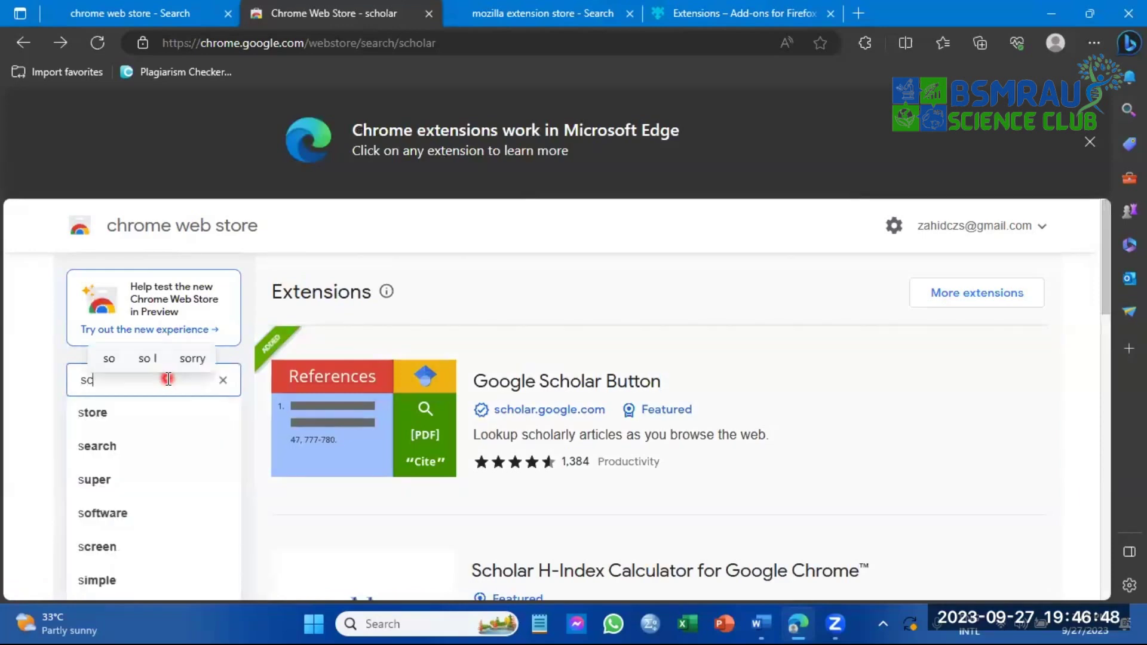
type("i hub")
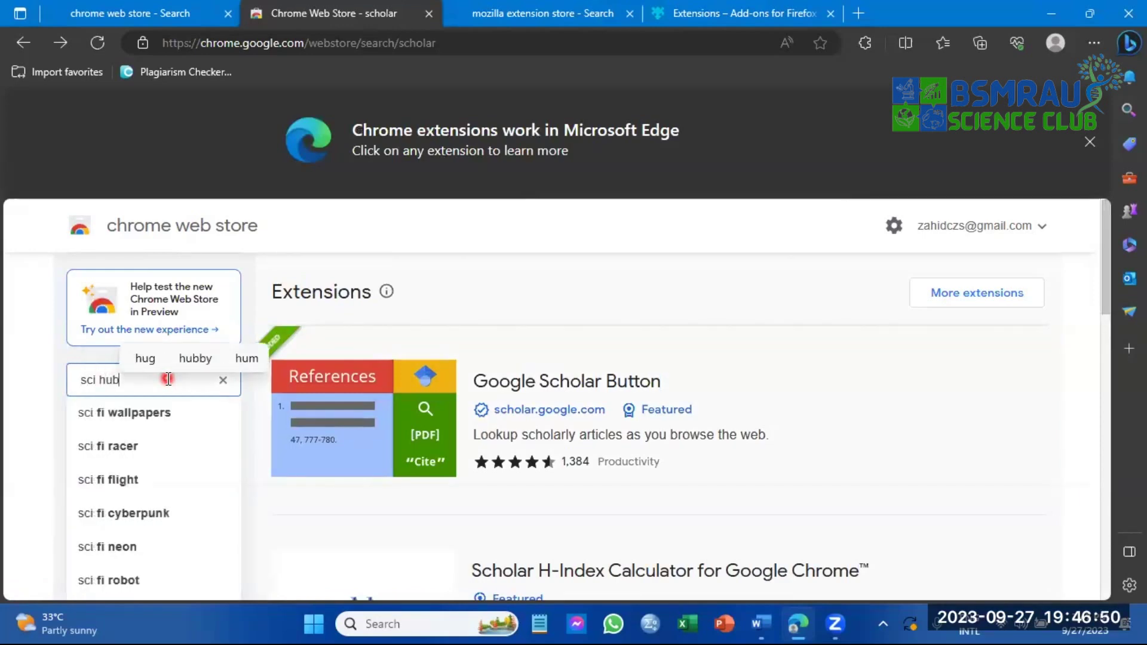
key("Return")
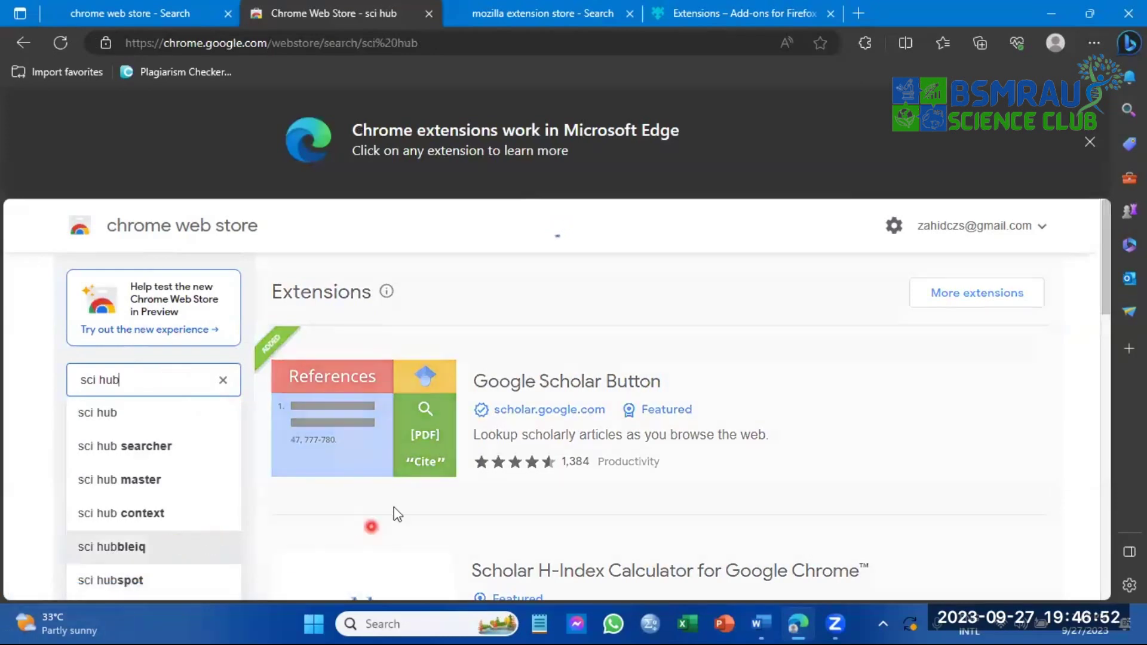
scroll(526, 358, "down", 1)
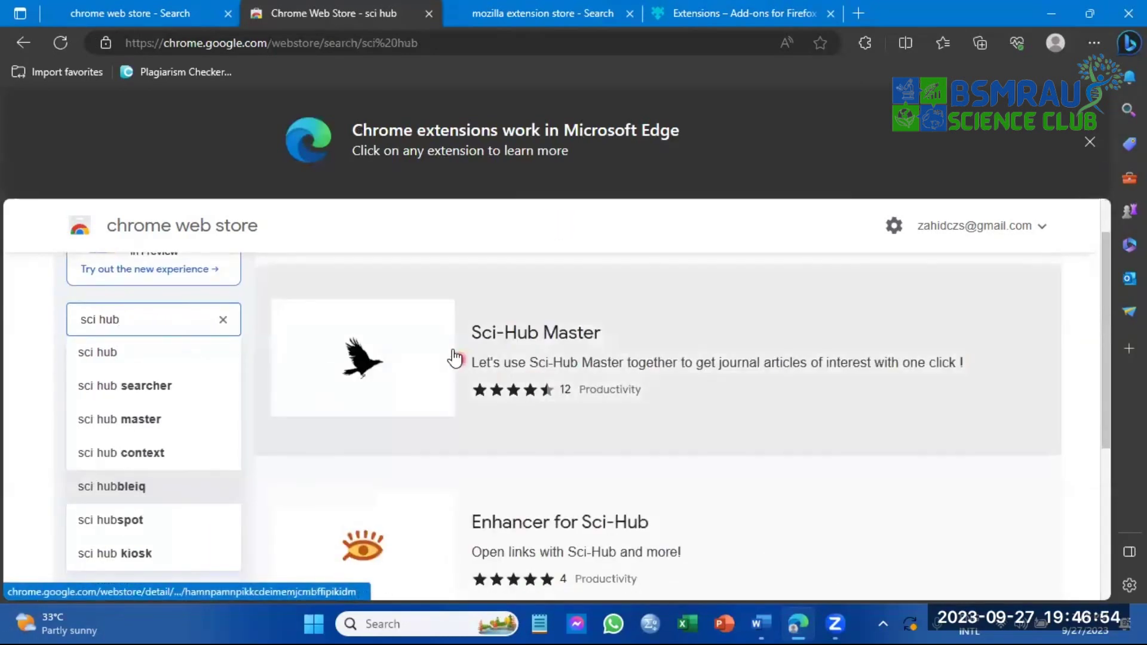
left_click(502, 361)
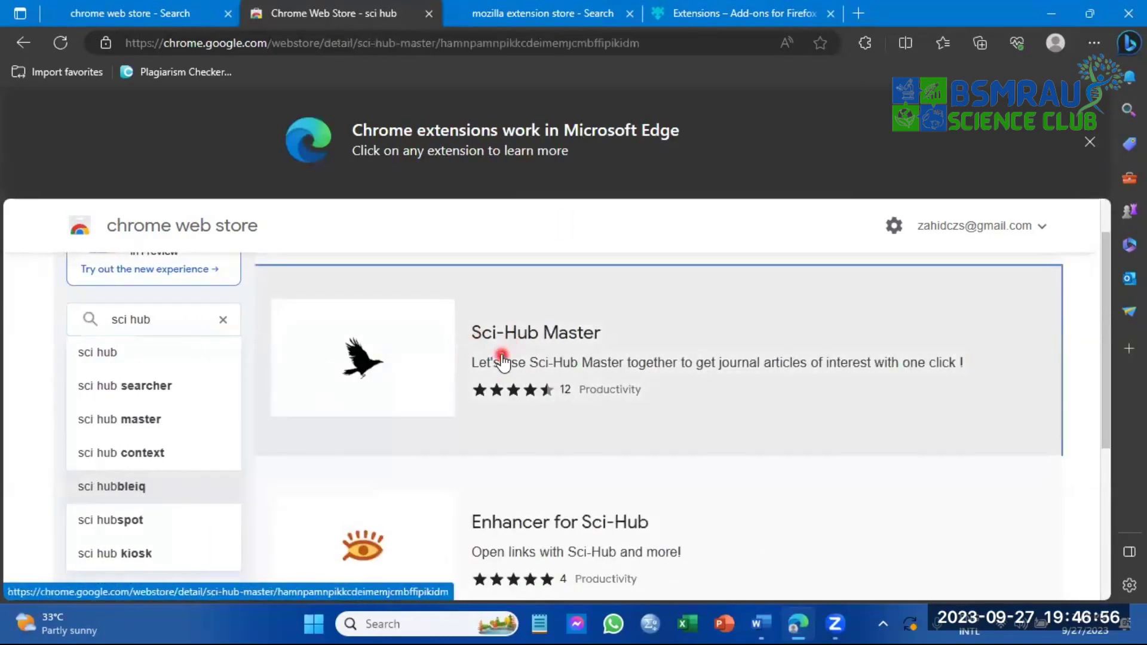
left_click(941, 340)
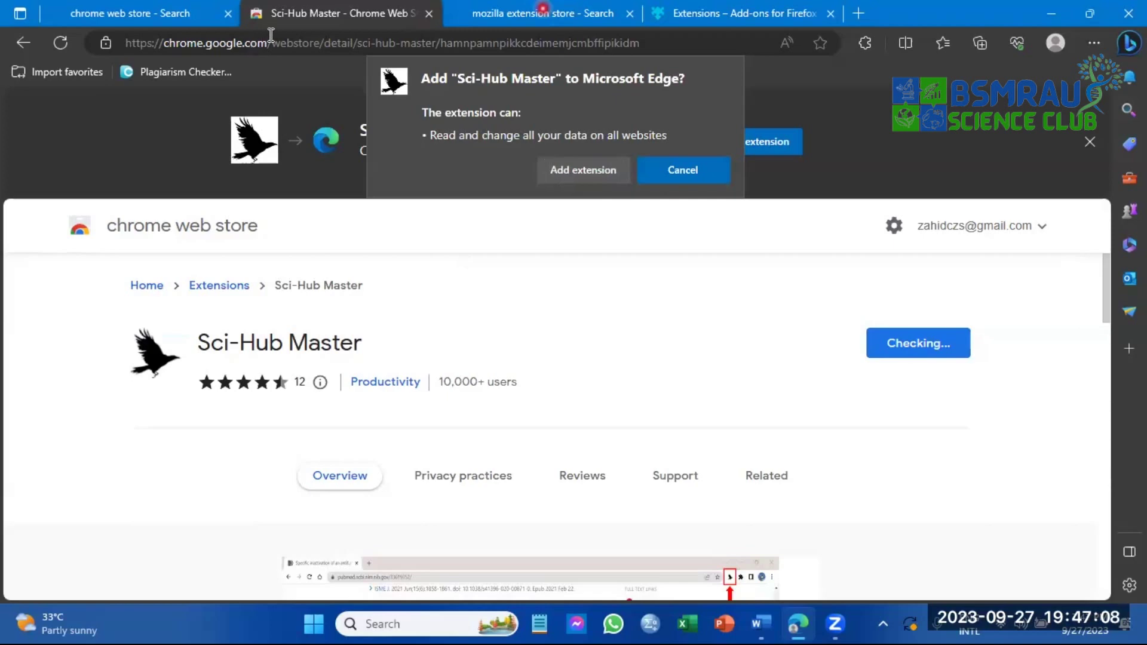
left_click(428, 13)
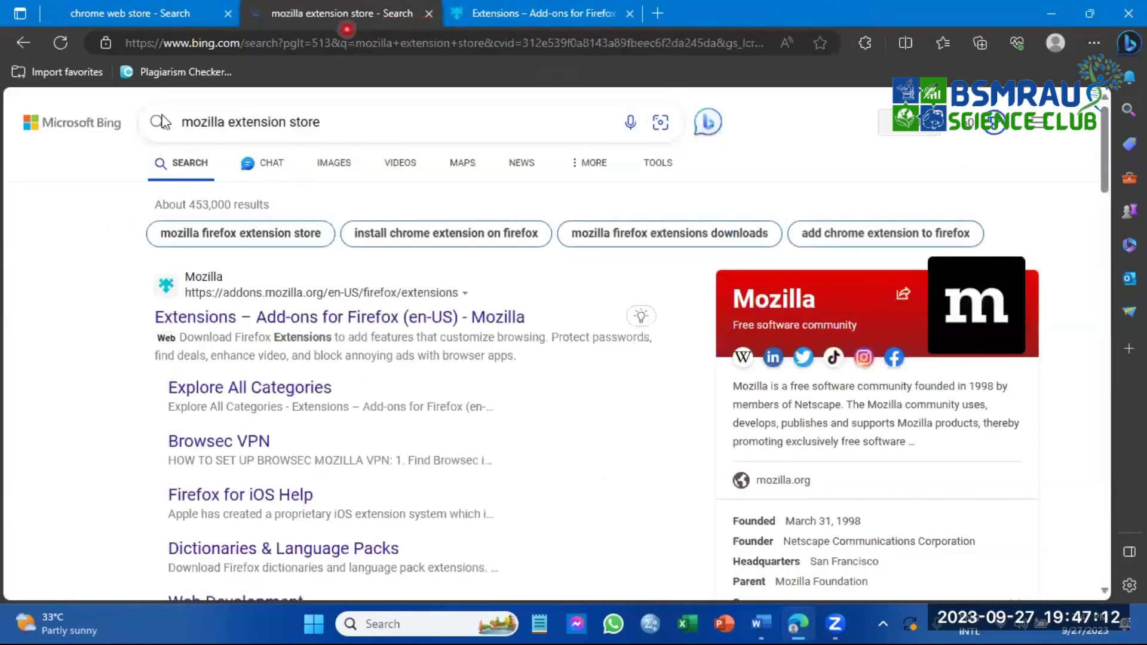
Search Firefox Add-ons for 'sci hub', open Sci-Hub X Now!, then return to the chrome web store results.
left_click(278, 315)
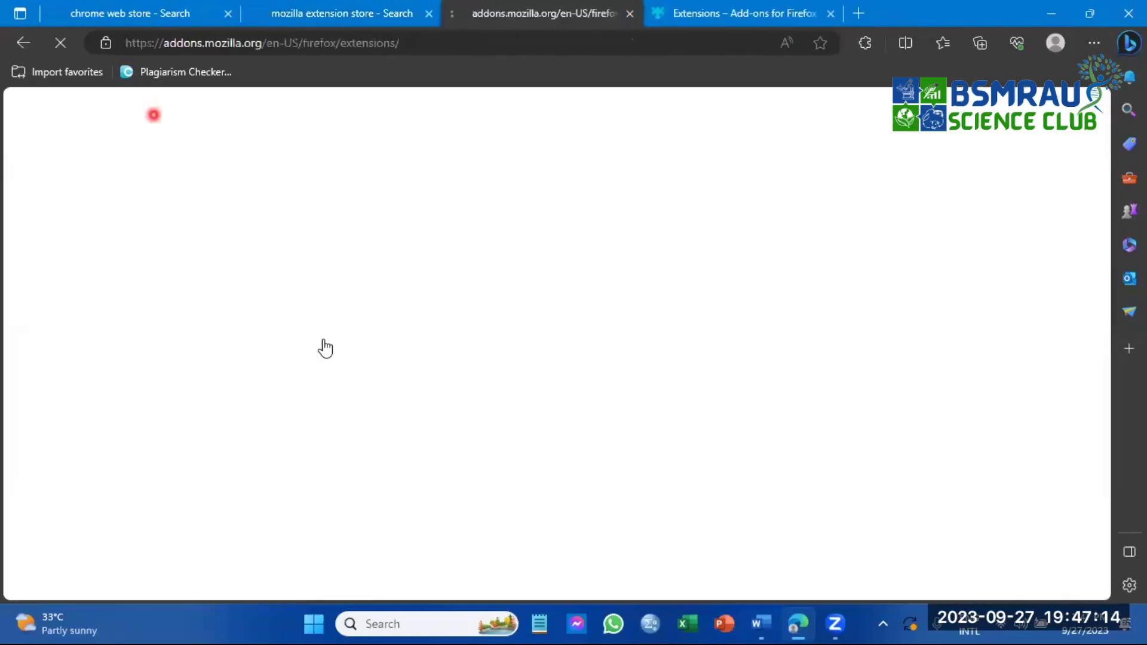
scroll(887, 149, "down", 5)
scroll(887, 174, "up", 5)
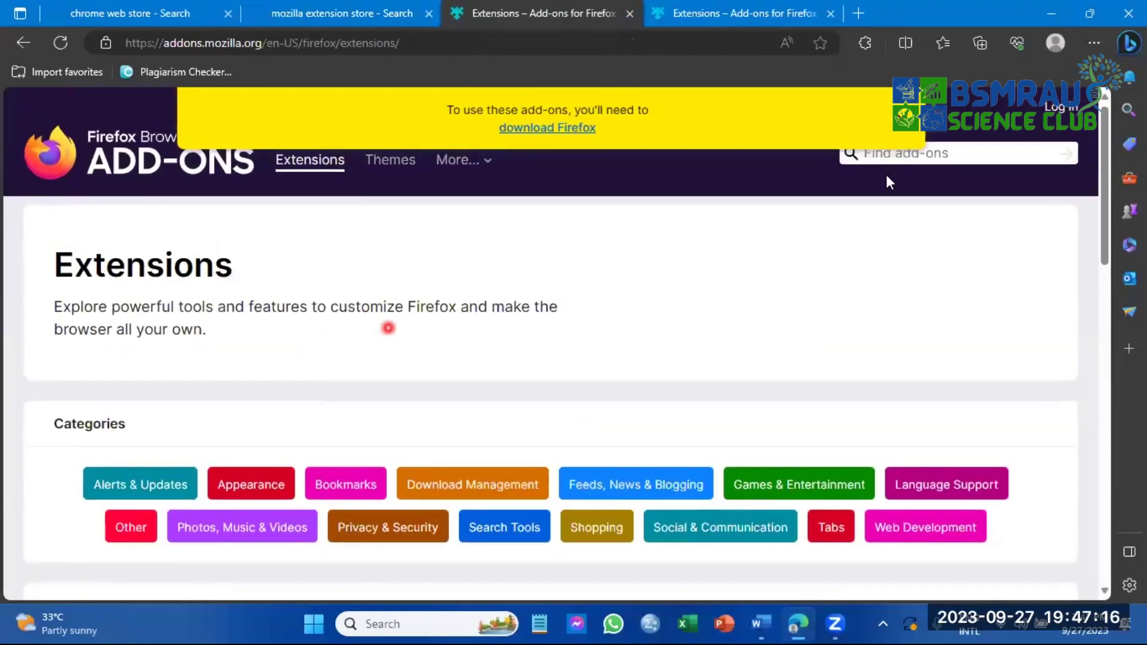
left_click(857, 184)
type("sci hub")
key("Return")
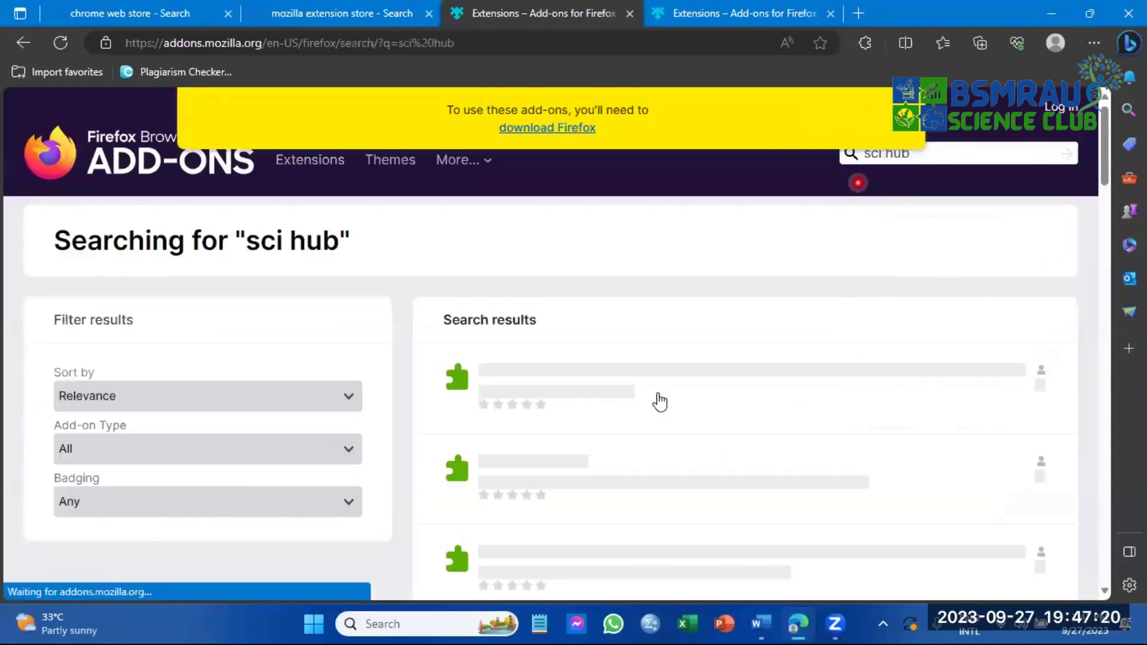
scroll(573, 394, "down", 1)
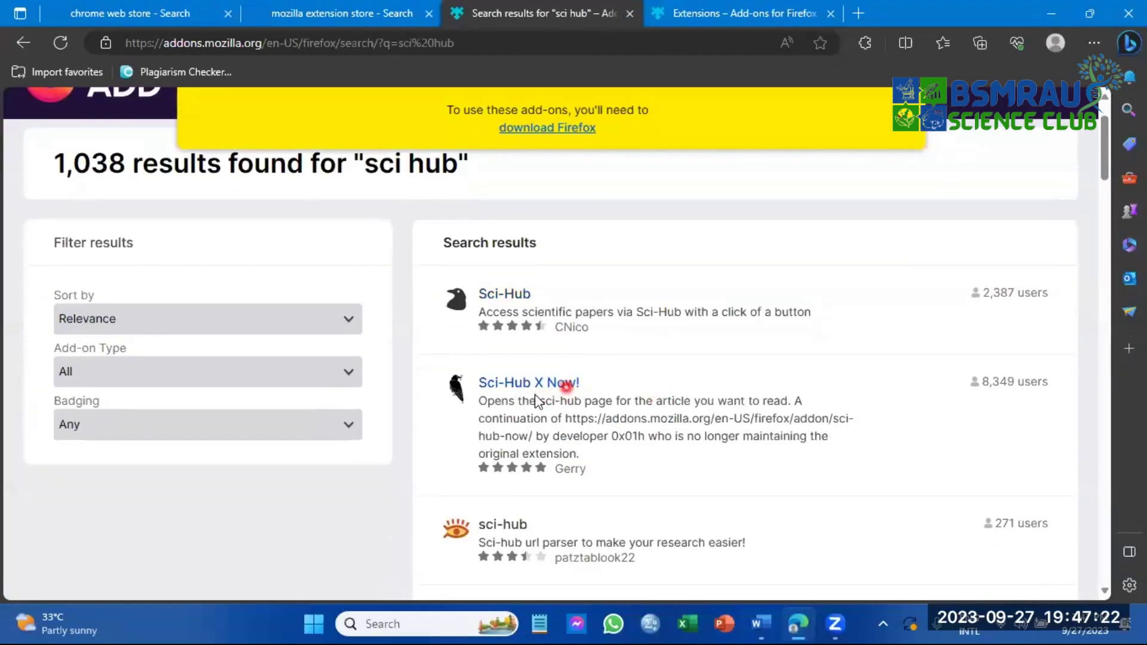
left_click(571, 394)
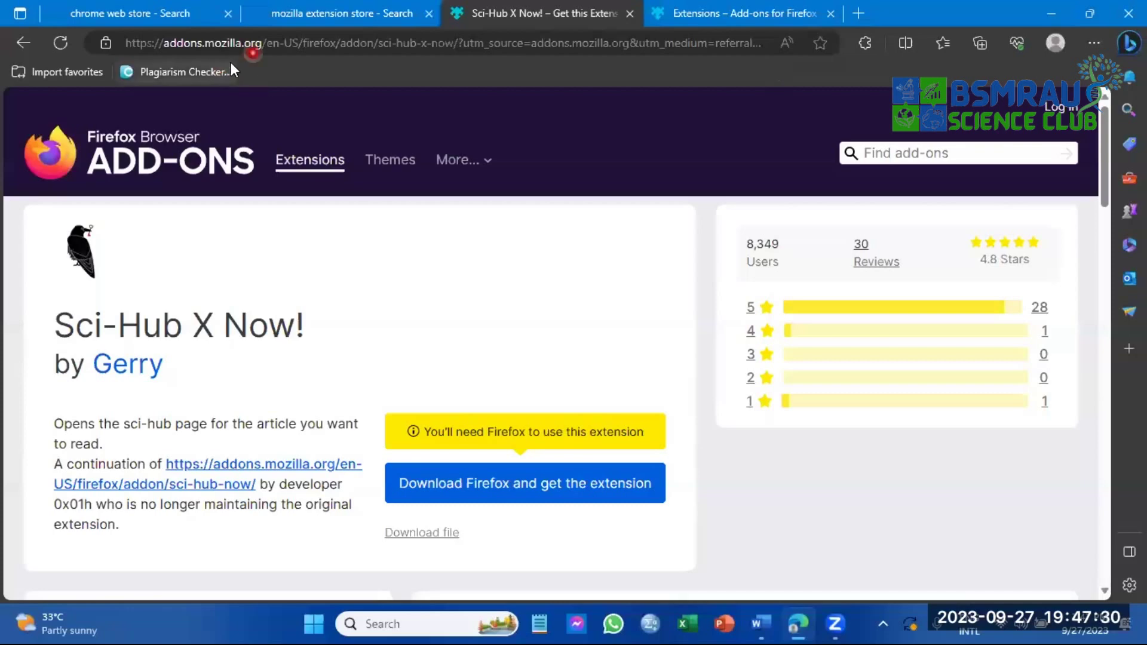
left_click(86, 12)
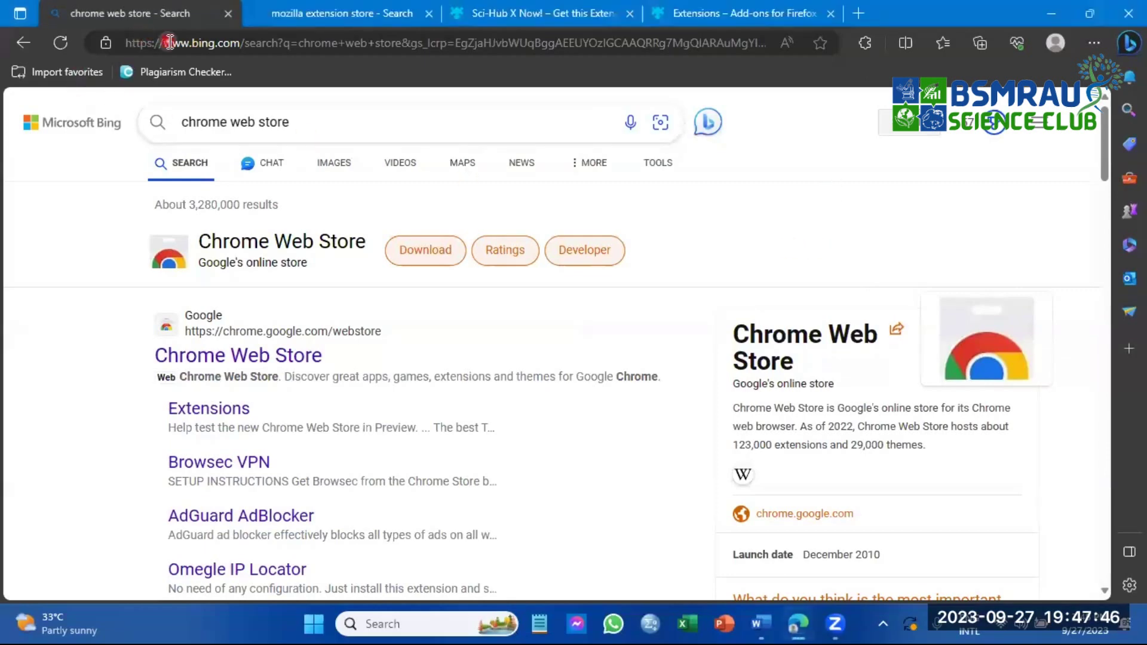
Show Google Scholar Button and Sci-Hub Master icons on Edge's toolbar, then end Word's bulleted list.
left_click(865, 47)
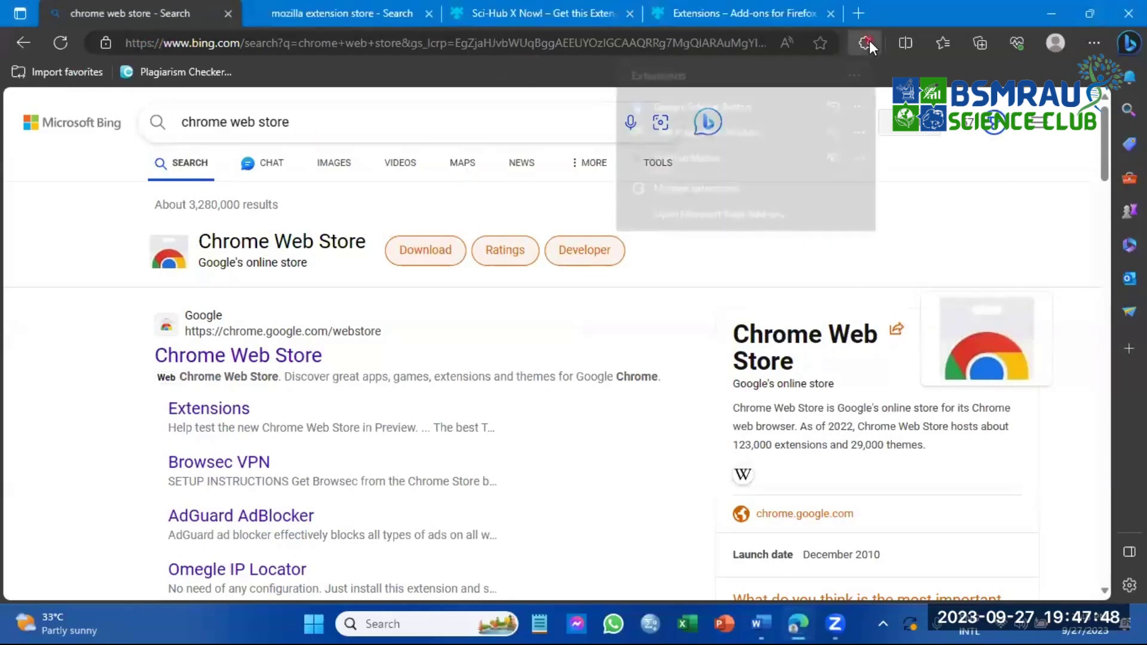
left_click(884, 70)
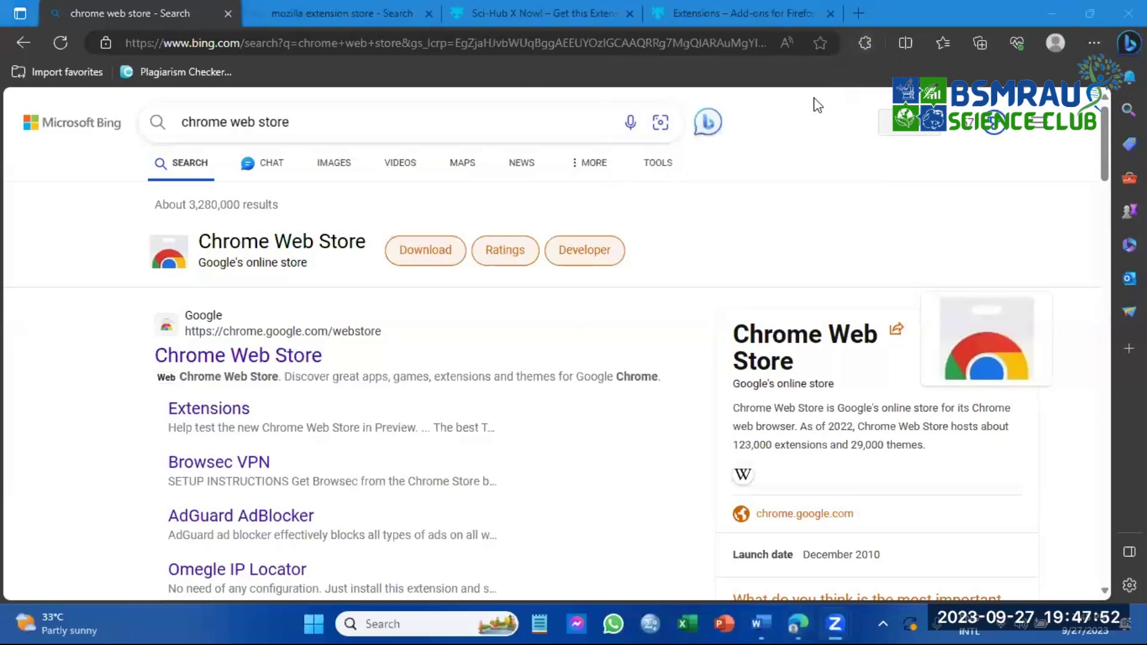
left_click(863, 43)
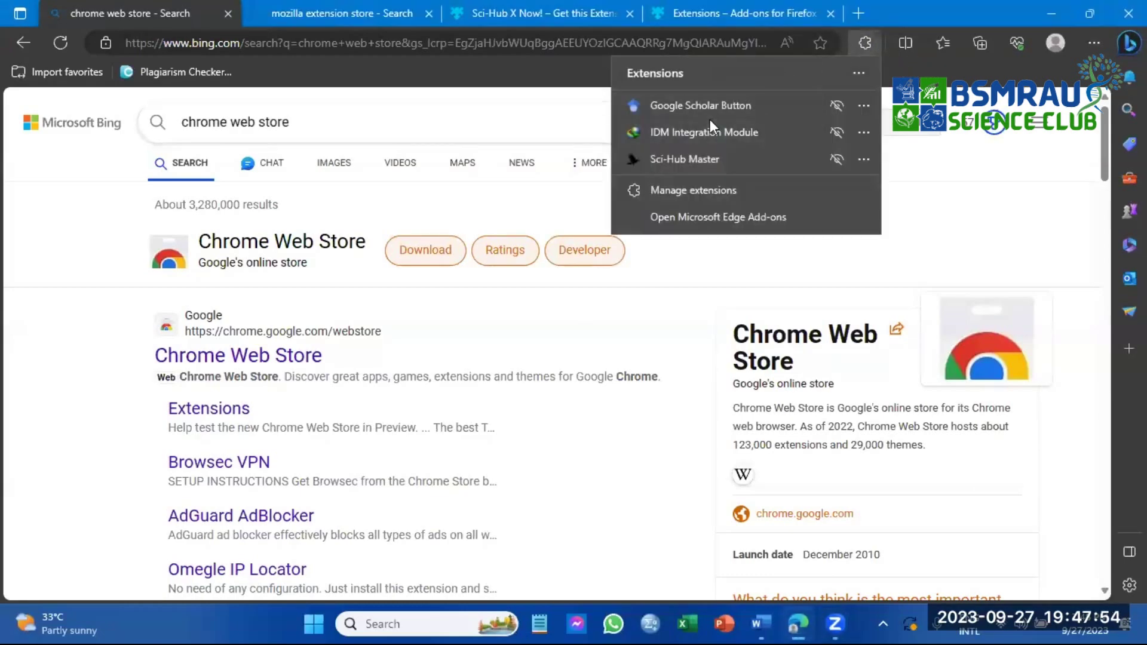
left_click(882, 31)
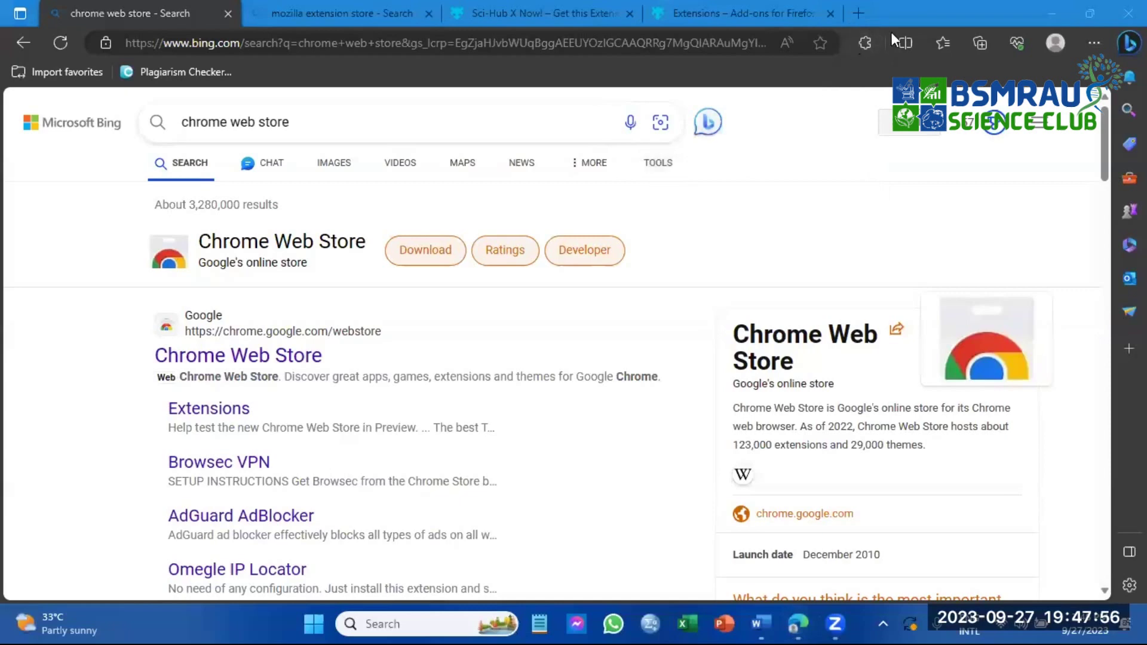
left_click(866, 45)
left_click(837, 106)
left_click(833, 165)
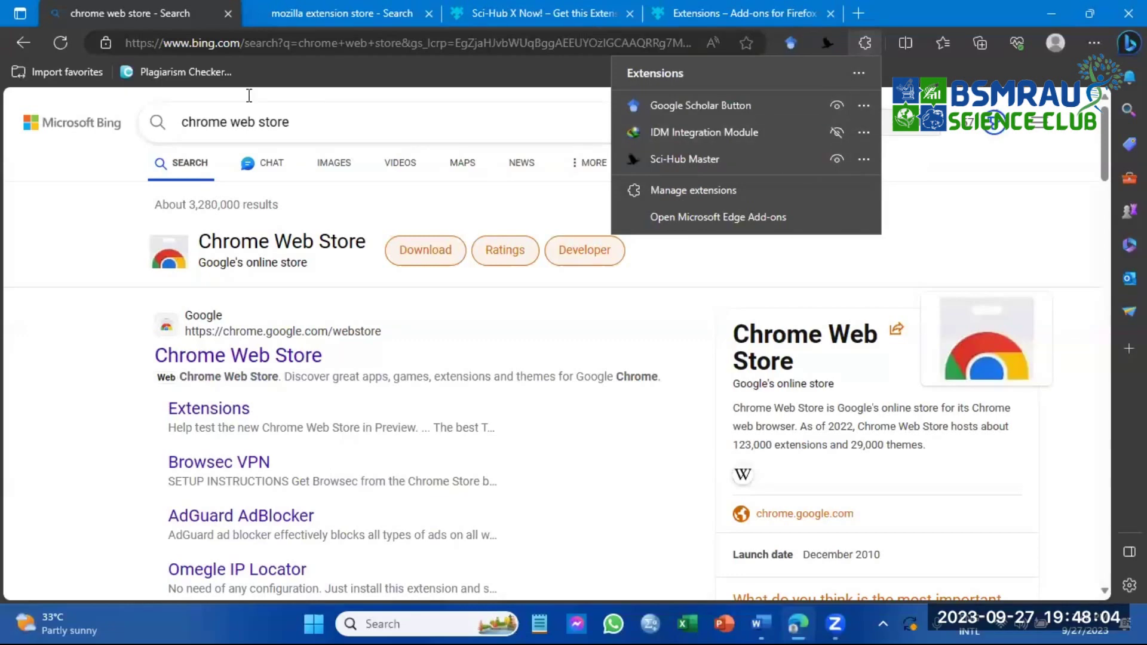
left_click(239, 122)
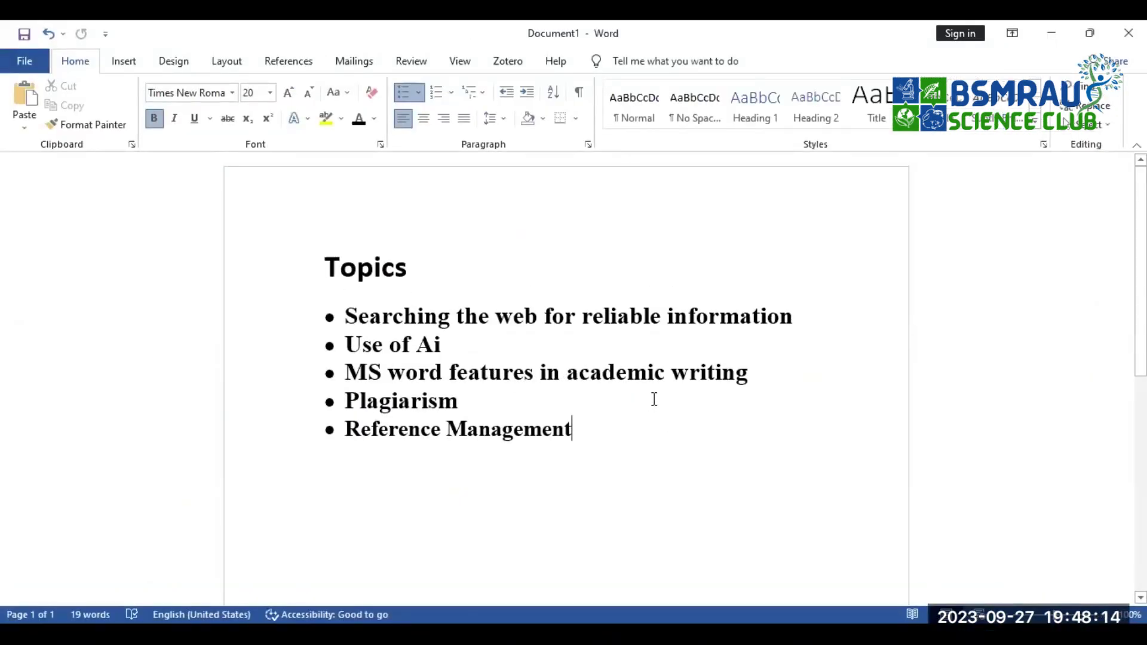
key("Return")
key("Return")
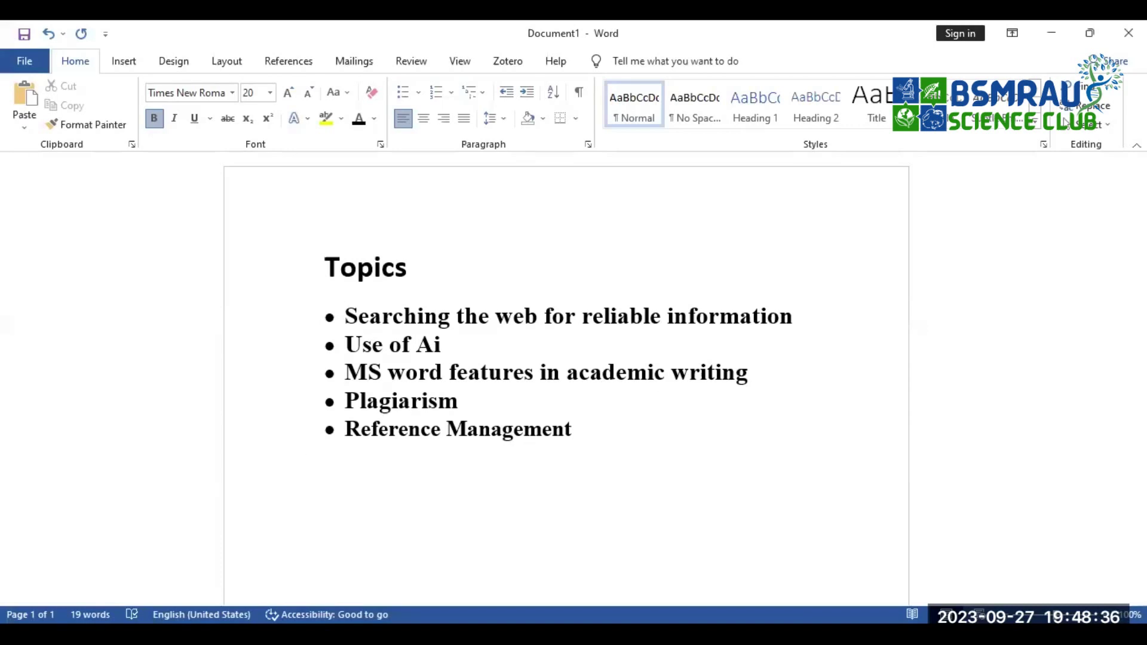
Type 'Ai in Agricultre' below the topics and fix it to 'Agriculture' using the spelling suggestion.
type("Ai in")
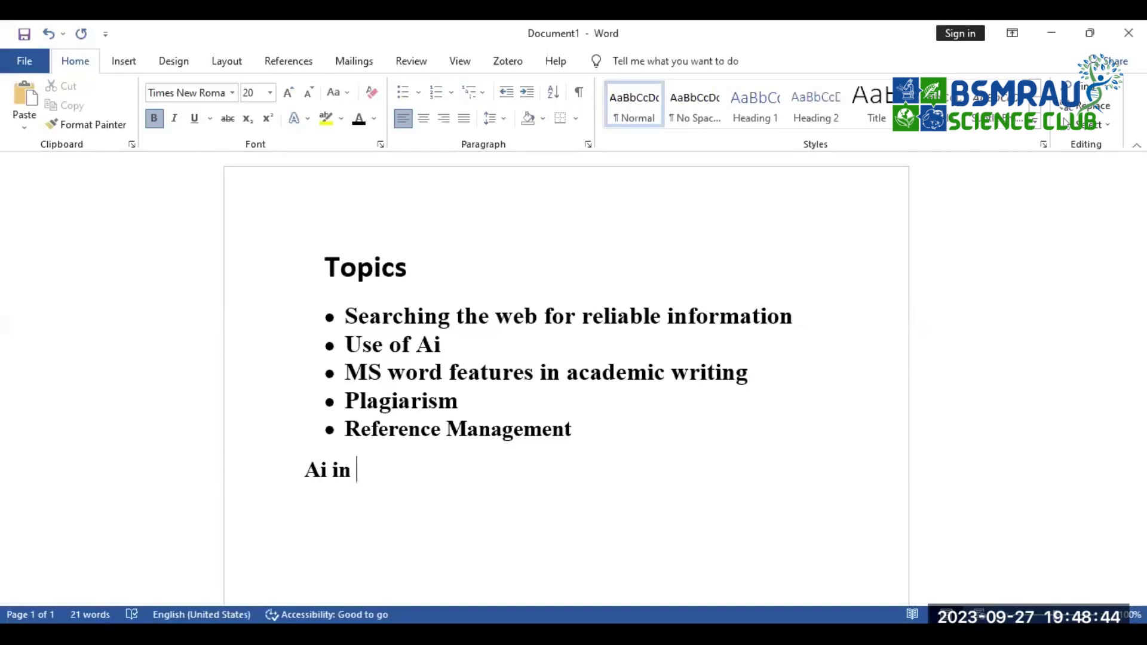
type("A")
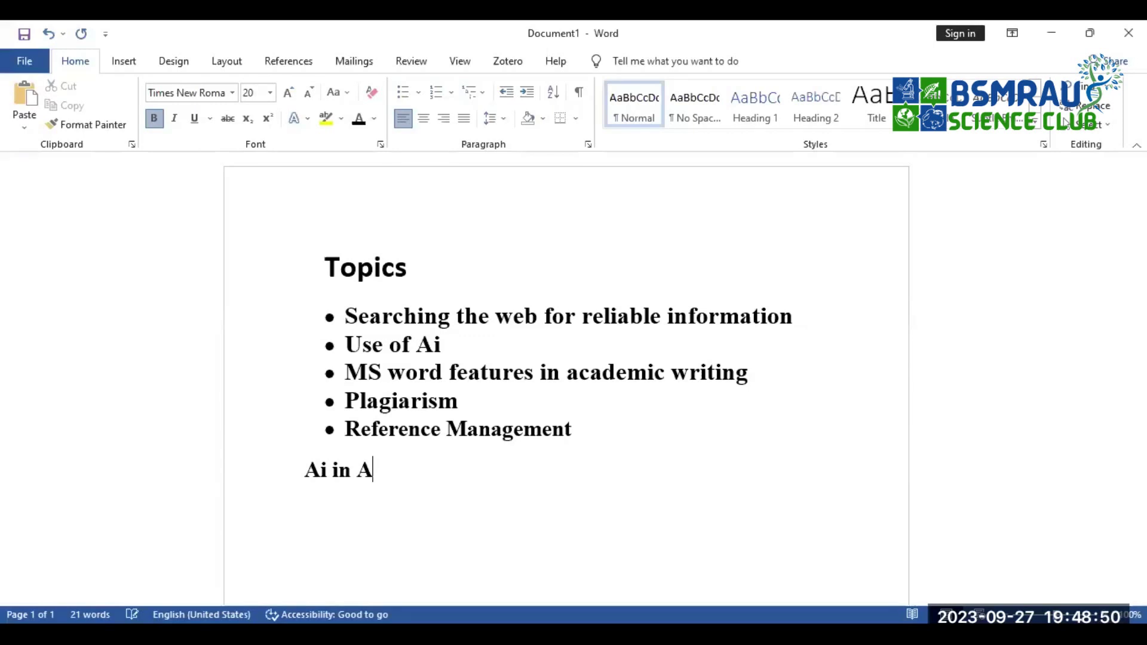
type("gricultre")
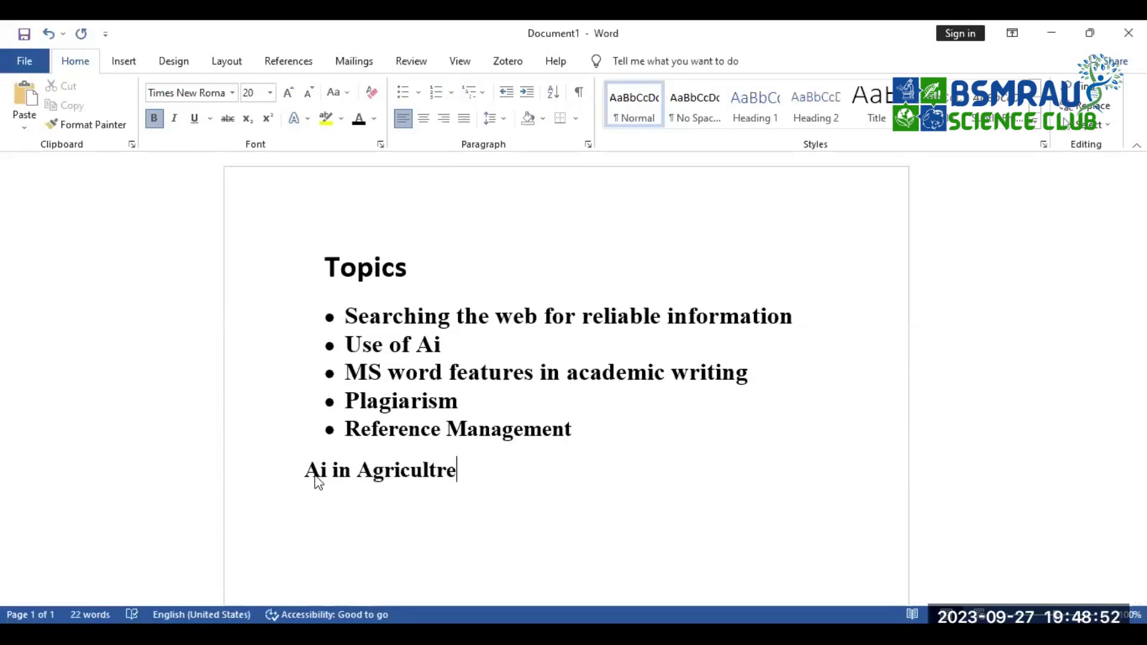
left_click_drag(320, 475, 429, 490)
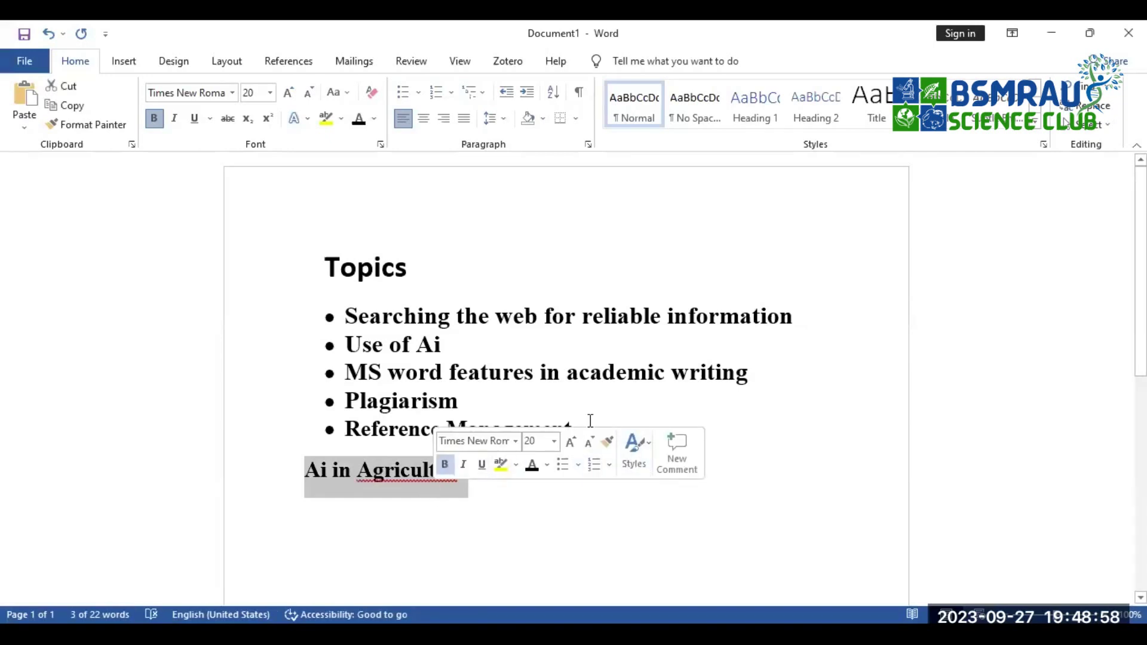
left_click(432, 480)
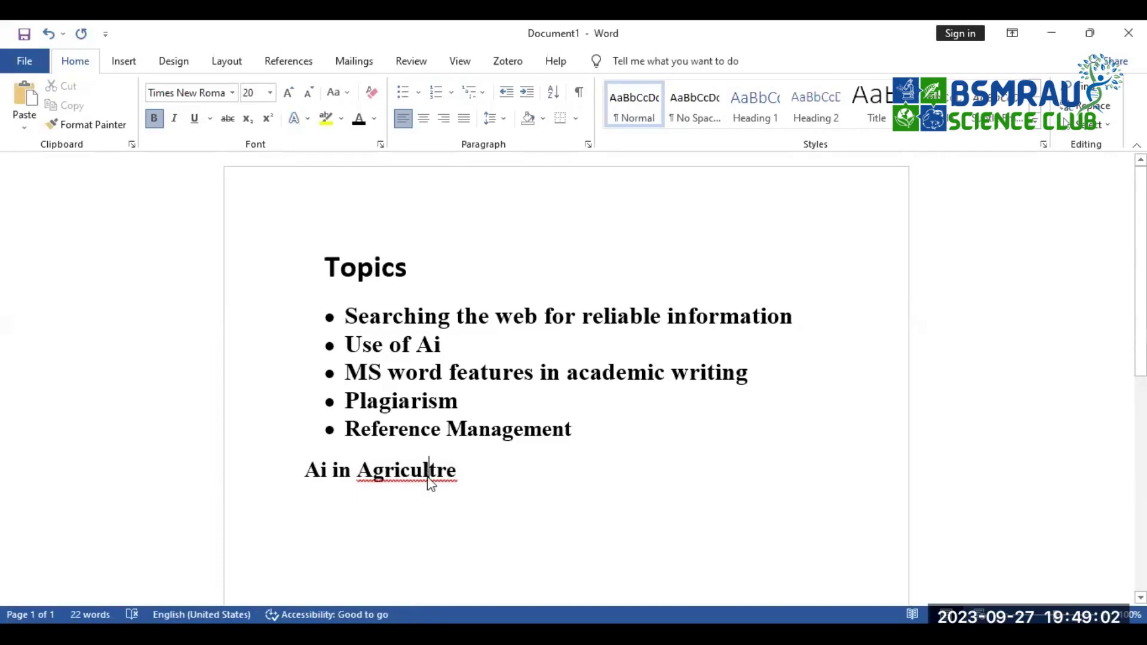
right_click(394, 471)
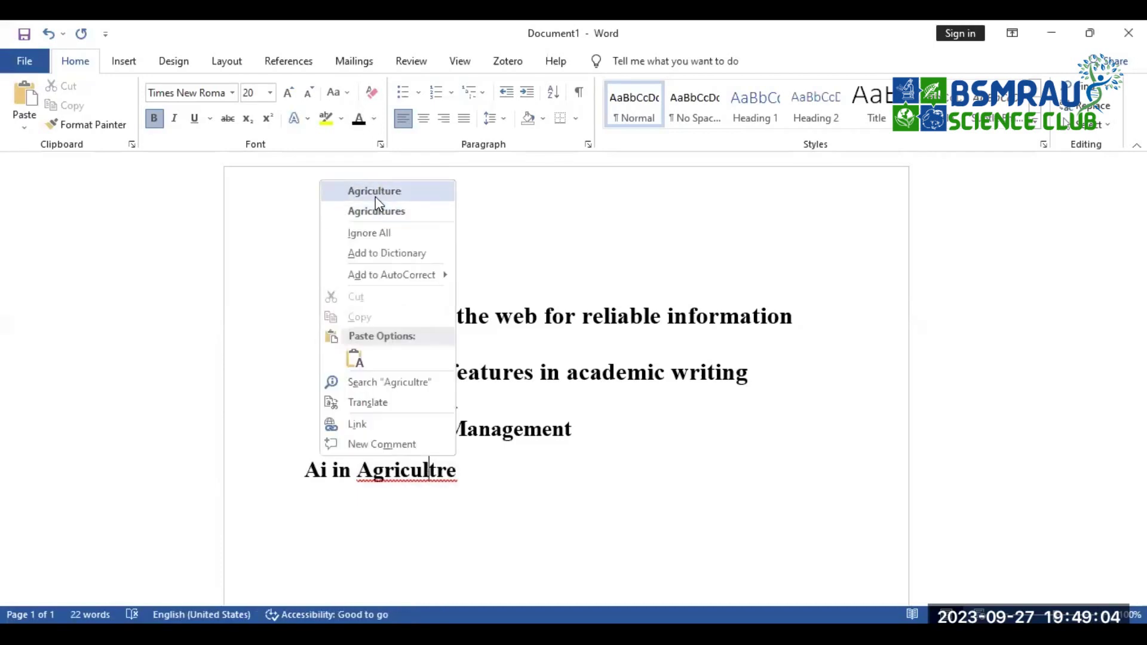
left_click(375, 191)
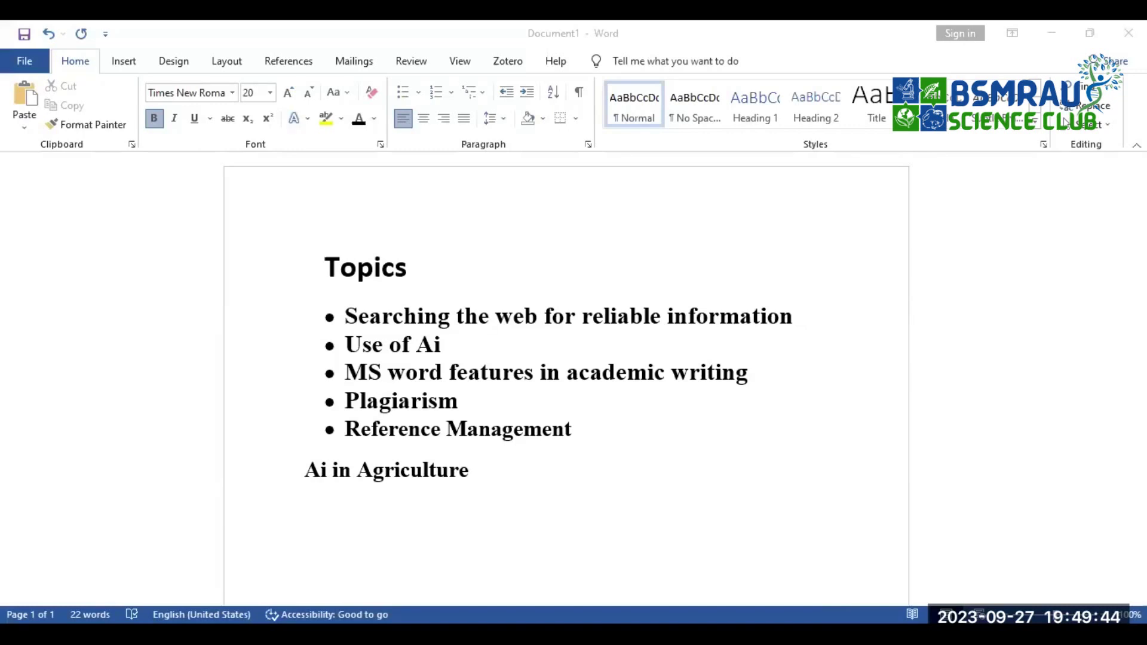
key("alt+Tab")
Add a new line reading 'AND or +' and switch to the Google Scholar window.
key("Return")
type("A")
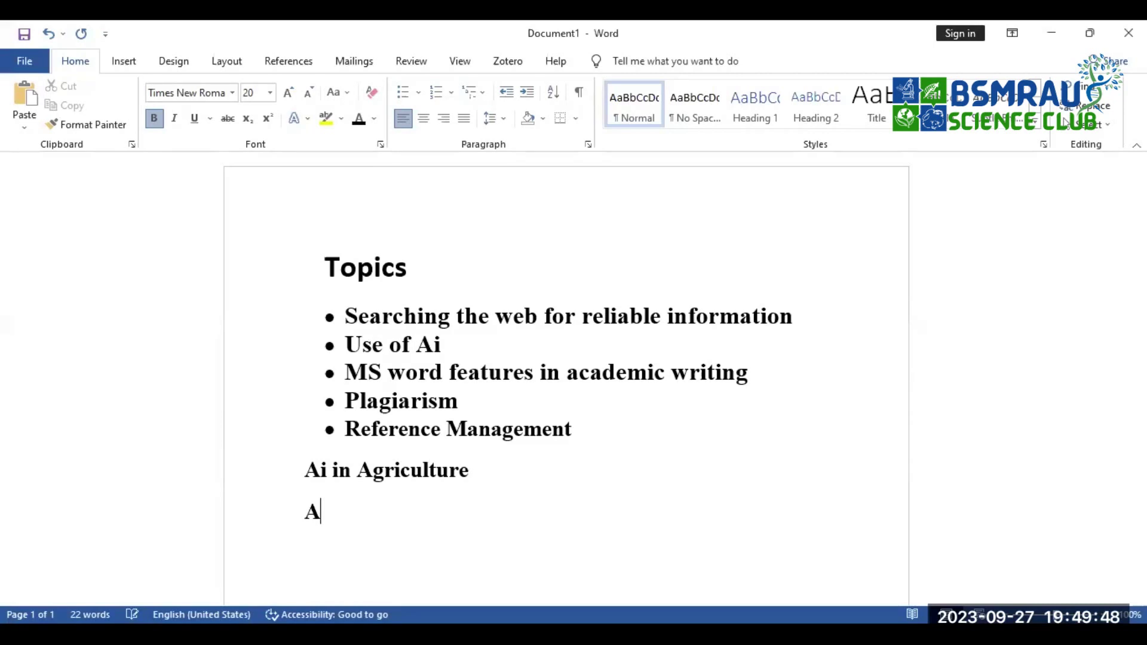
type("ND or +")
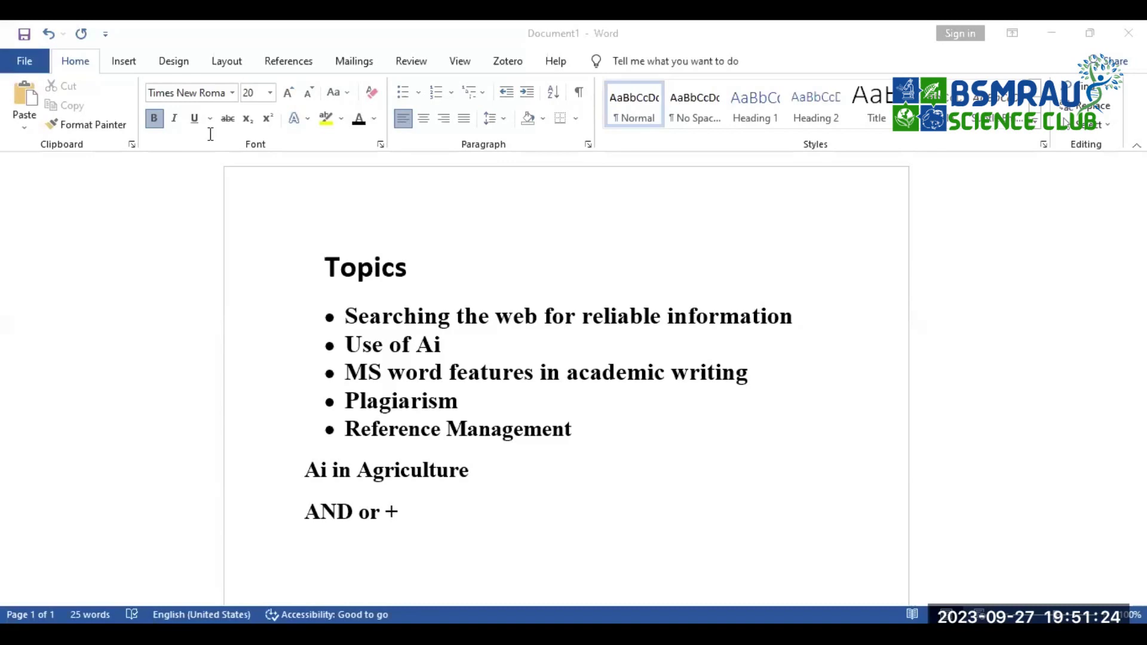
key("alt+Tab")
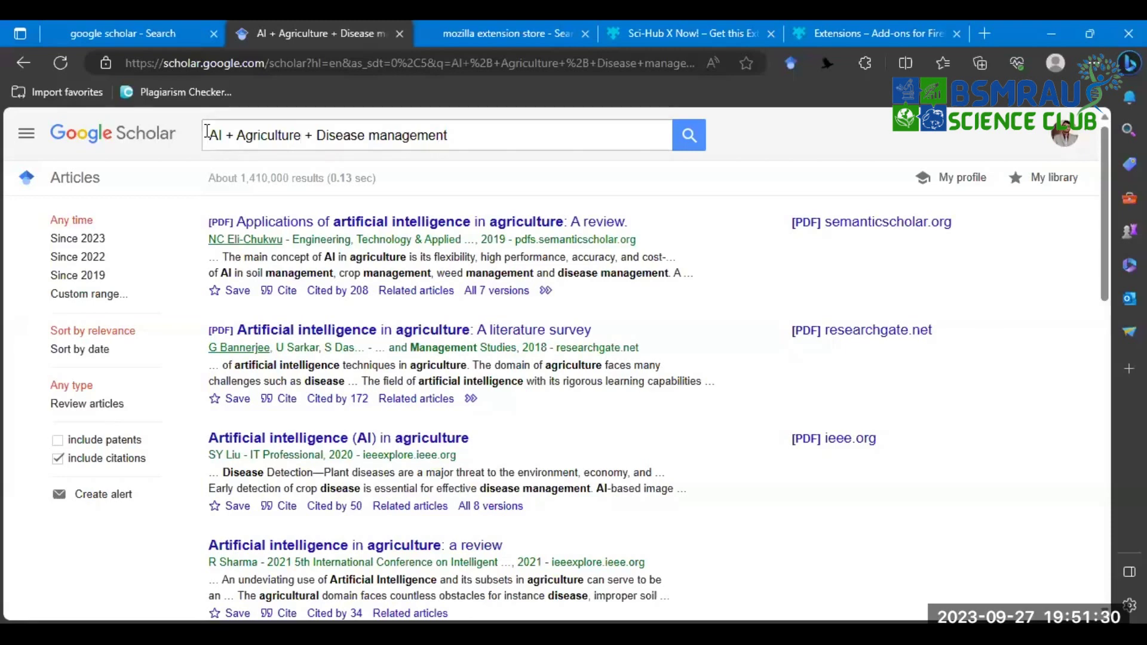
Rewrite the query as 'AI+Agriculture+Disease management', removing spaces around the plus signs.
double_click(230, 134)
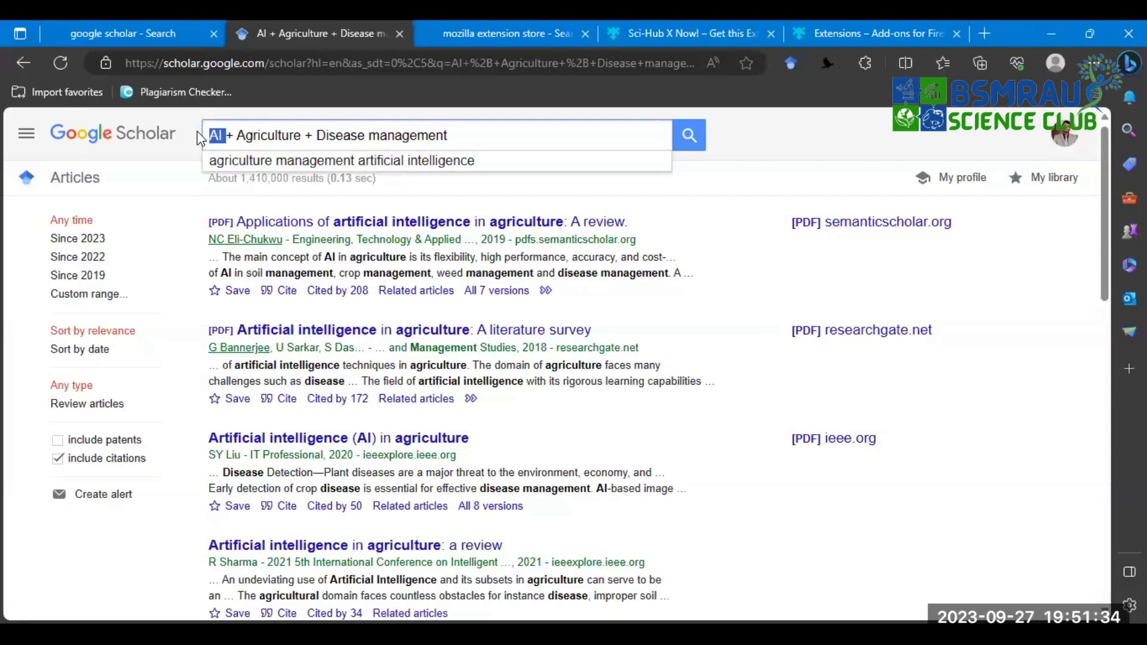
key("Delete")
key("Delete")
key("Delete")
key("Delete")
type("AI+")
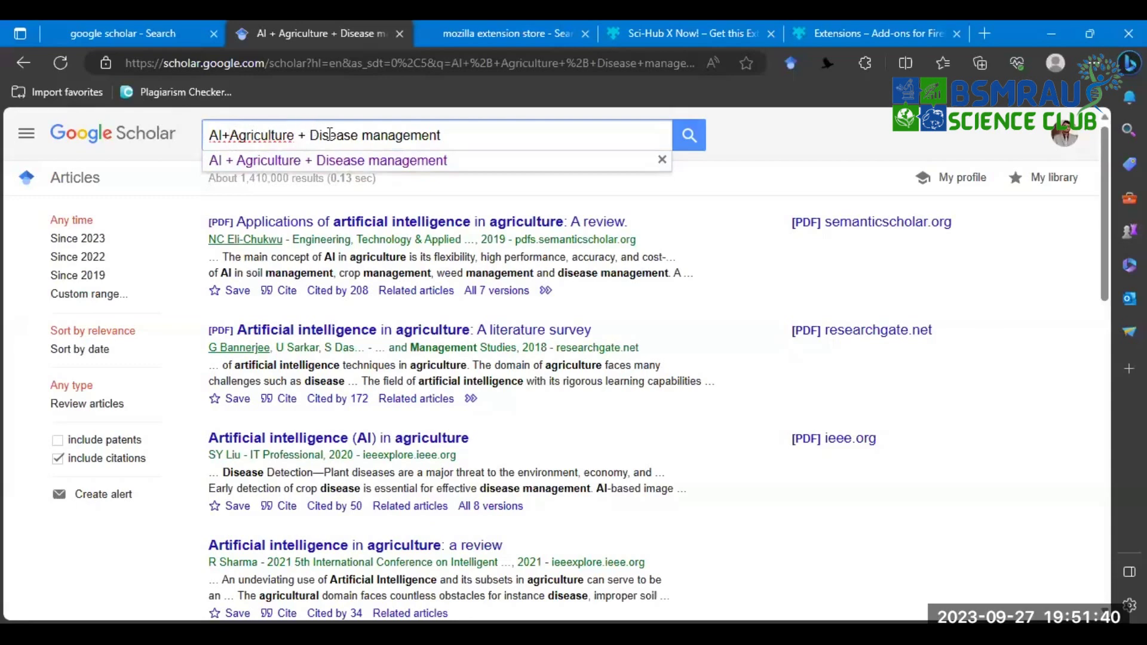
left_click(308, 135)
key("BackSpace")
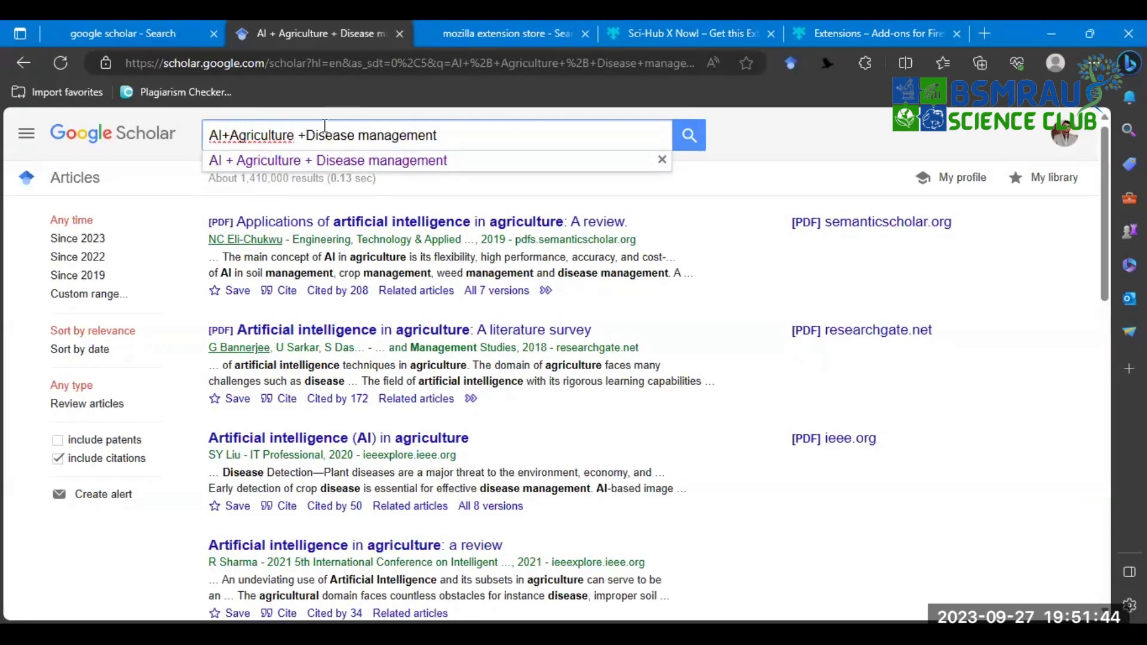
key("BackSpace")
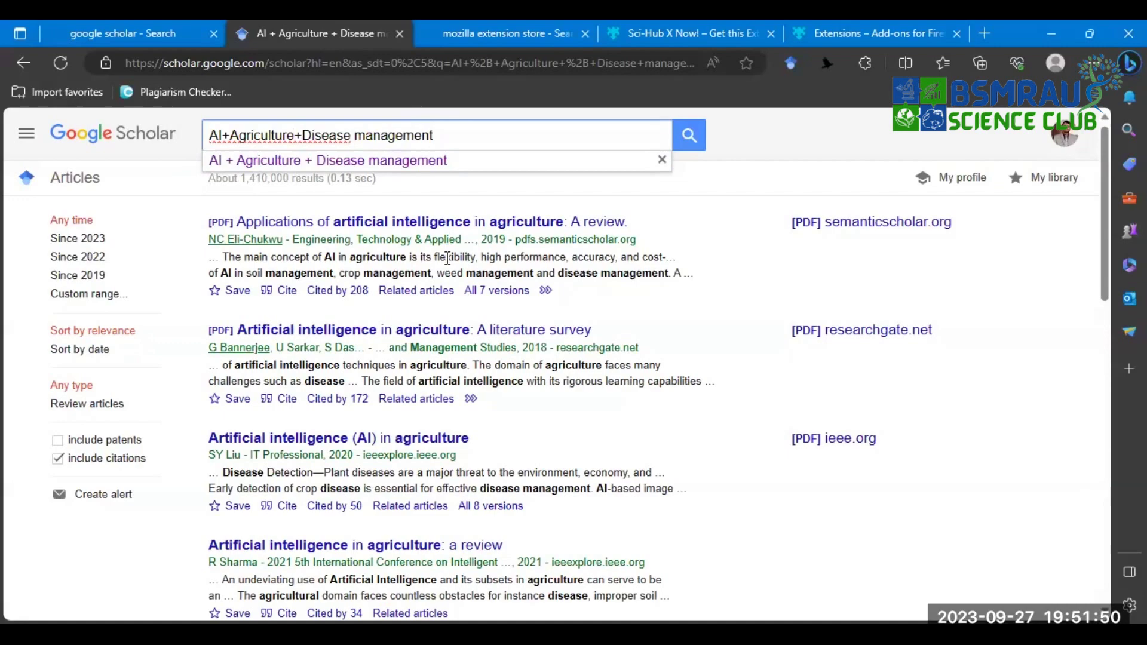
Filter the Scholar results to papers published since 2023.
scroll(512, 292, "down", 10)
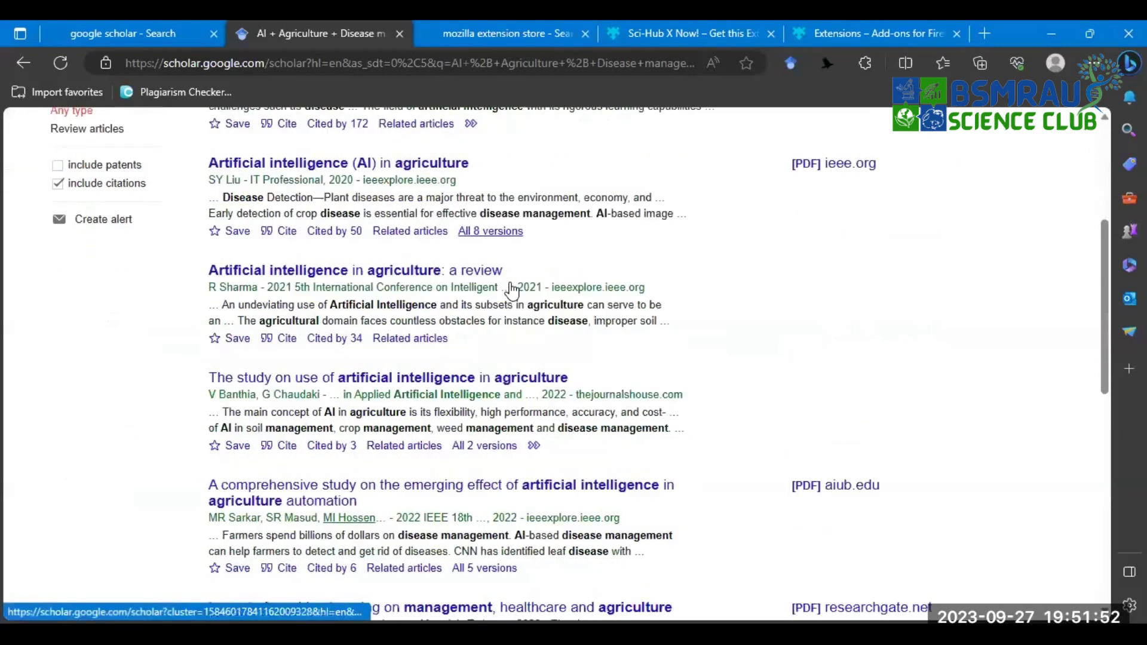
scroll(512, 292, "up", 4)
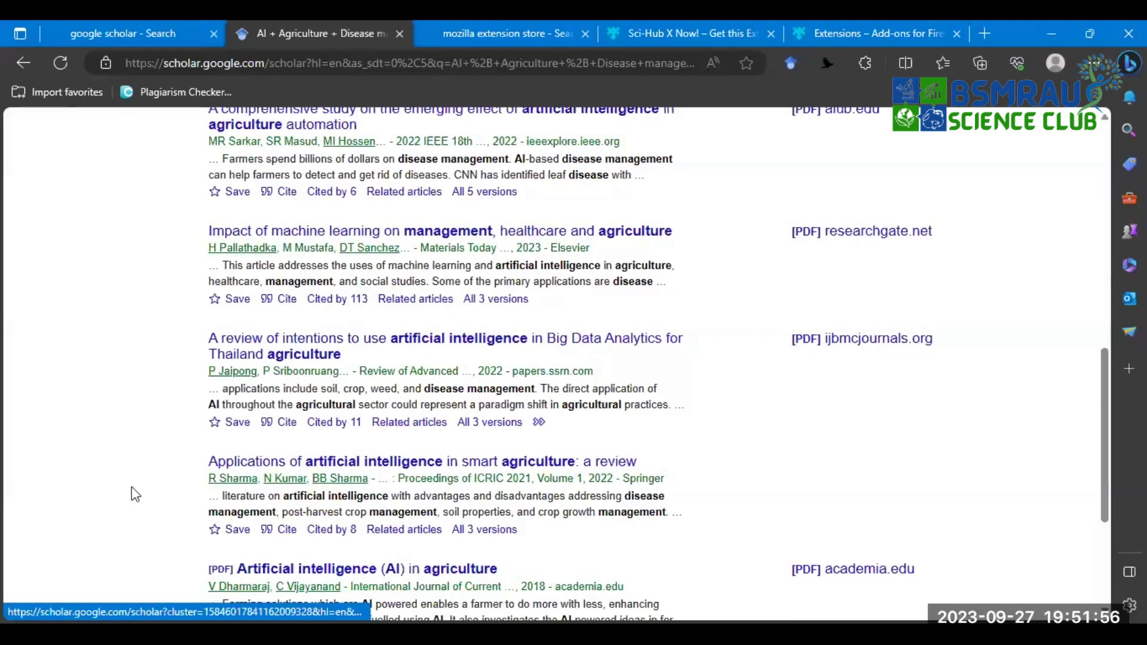
scroll(340, 215, "up", 10)
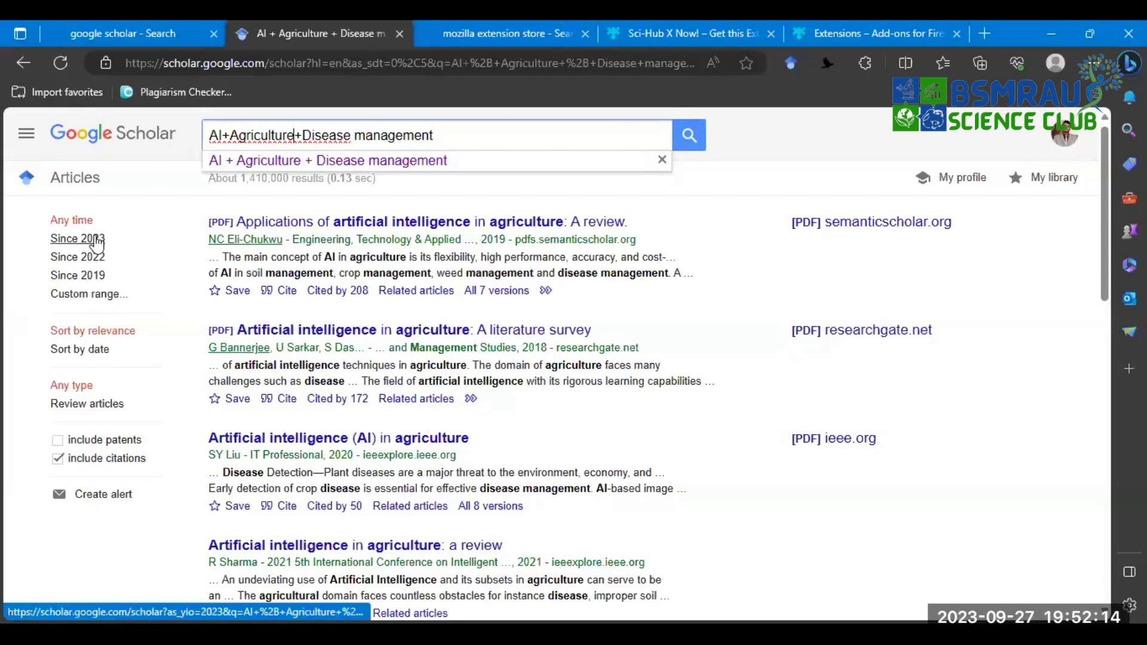
left_click(88, 239)
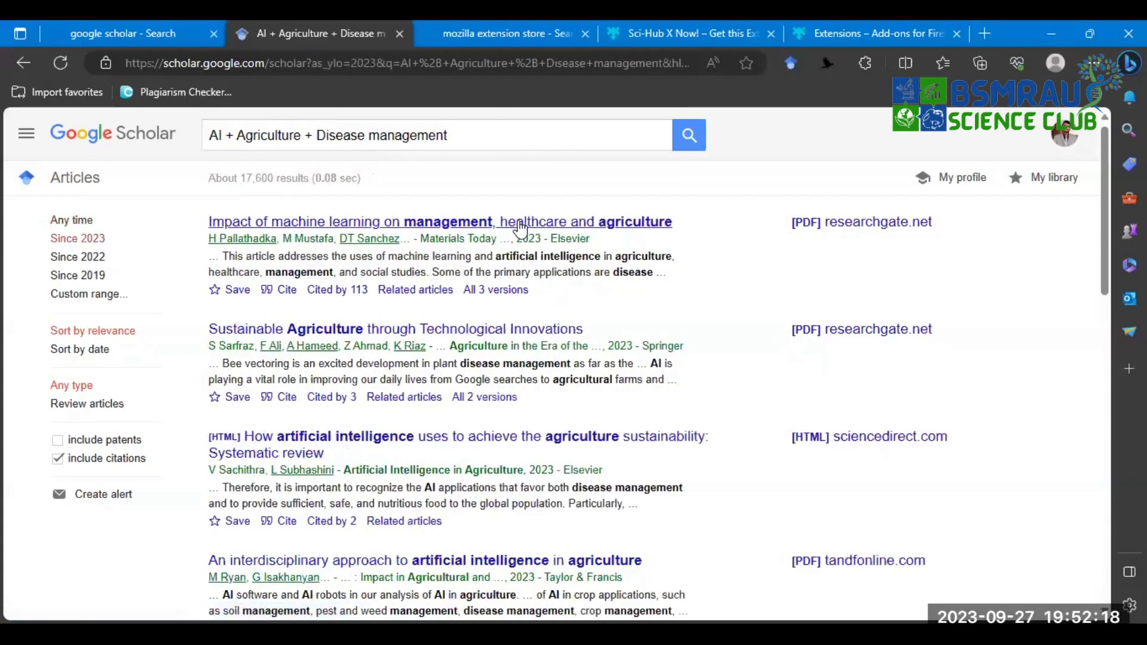
Change the Scholar date filter from Since 2023 to Since 2019.
scroll(524, 233, "down", 4)
scroll(524, 233, "up", 4)
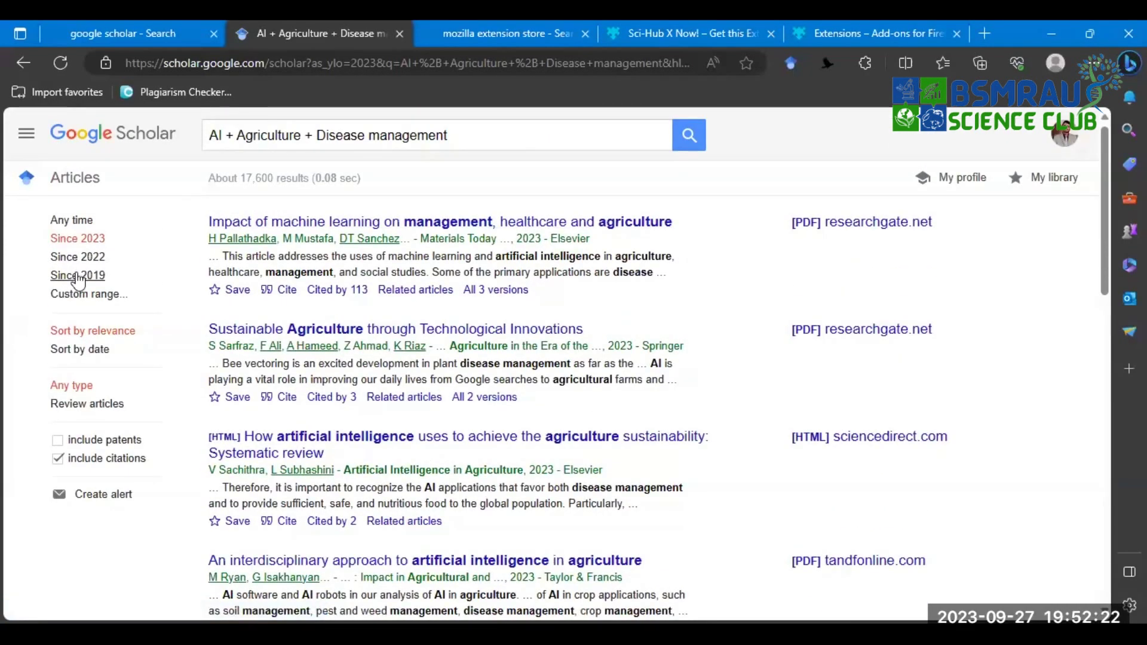
left_click(76, 276)
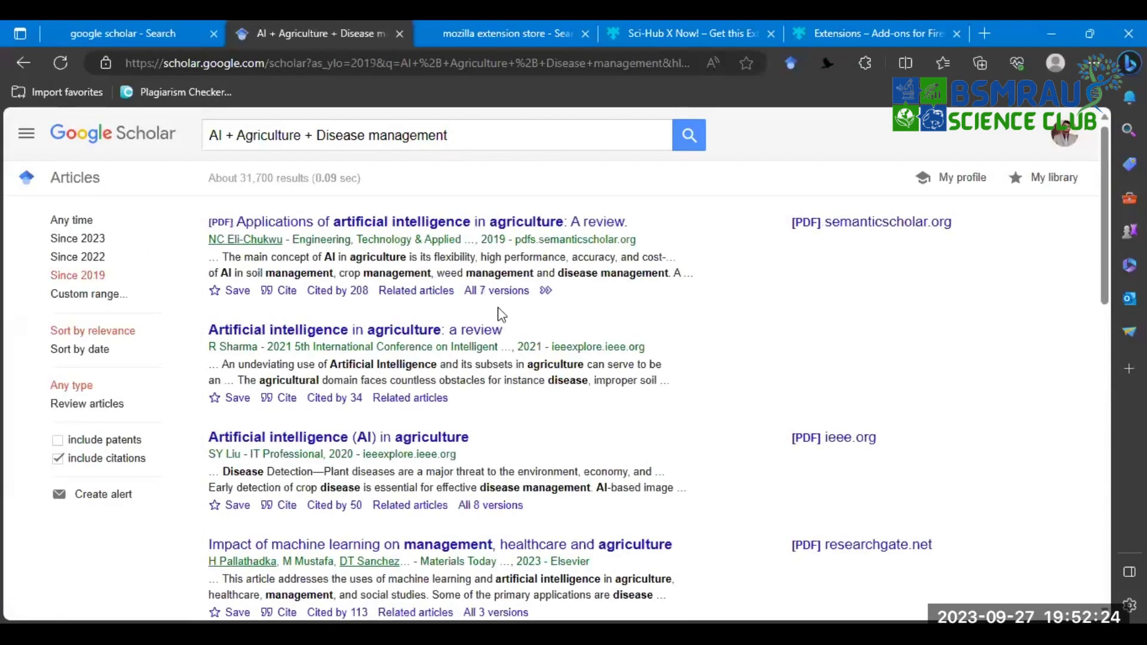
scroll(526, 306, "down", 3)
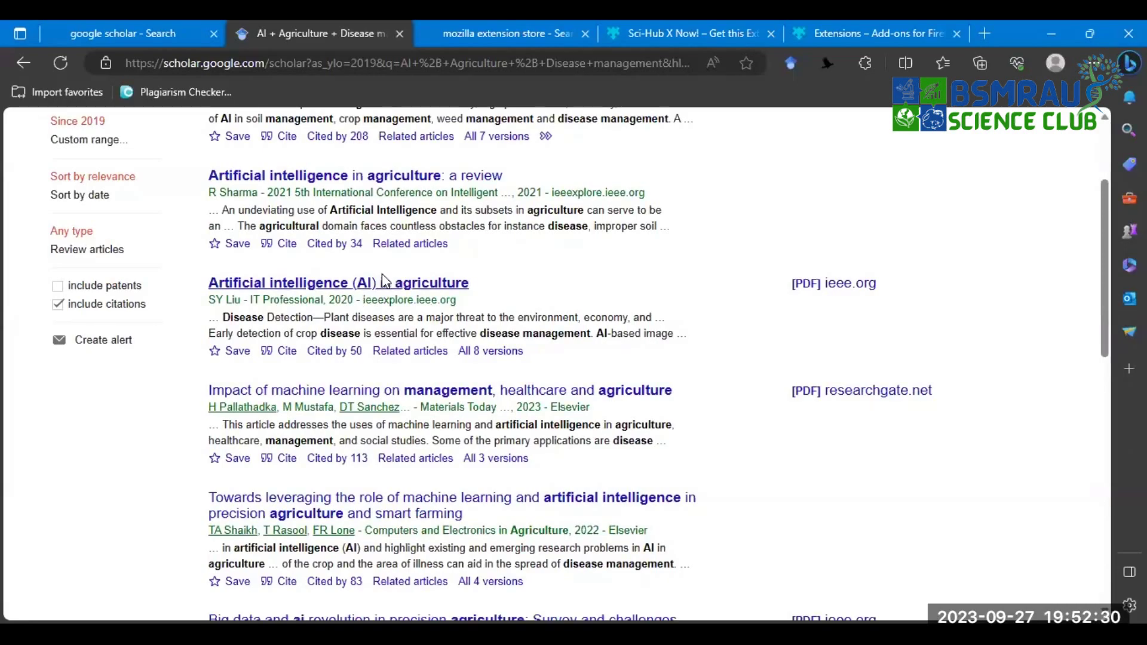
scroll(358, 248, "up", 3)
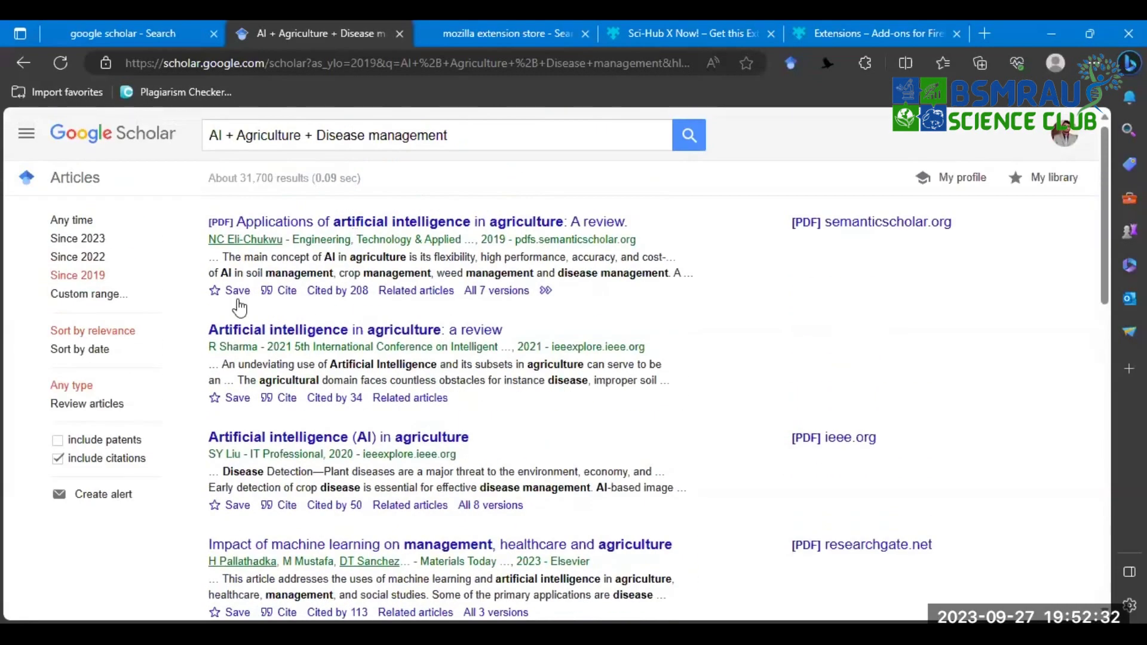
left_click(81, 299)
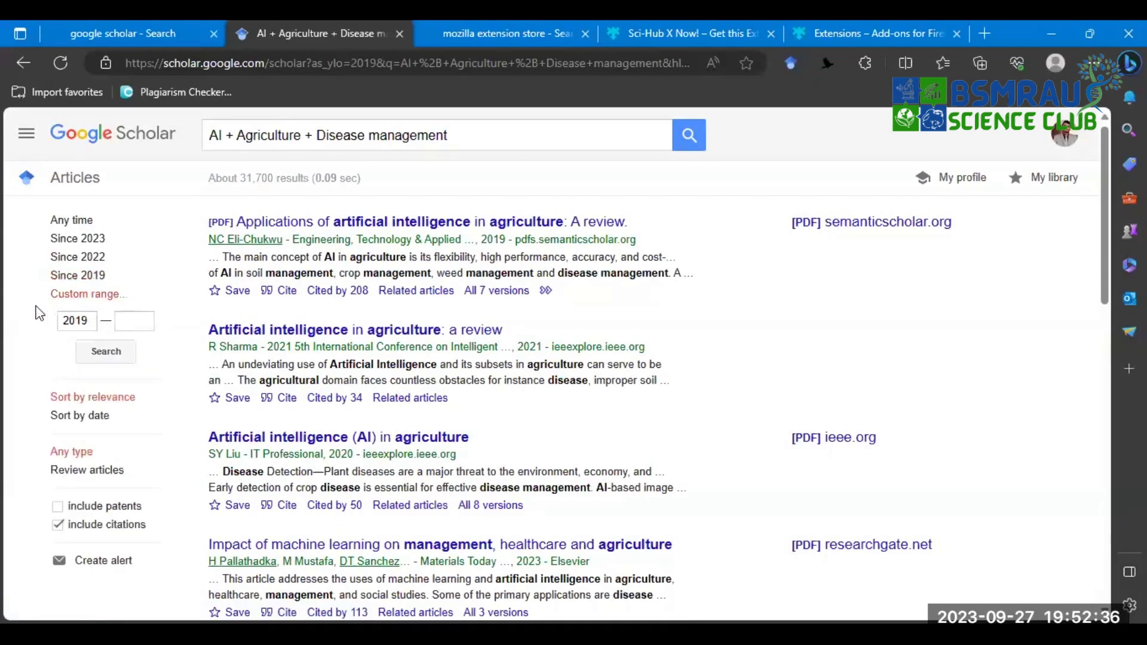
Apply a custom year range of 2020 to 2023 and review the results.
left_click_drag(88, 320, 50, 332)
type("2020")
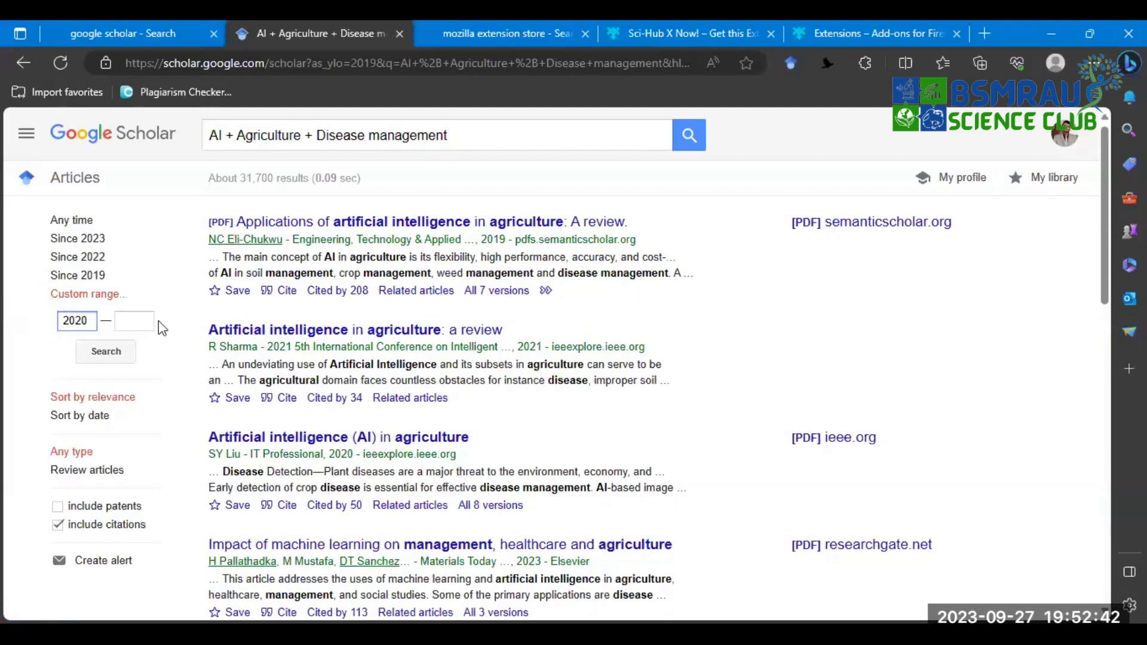
left_click(139, 319)
type("2023")
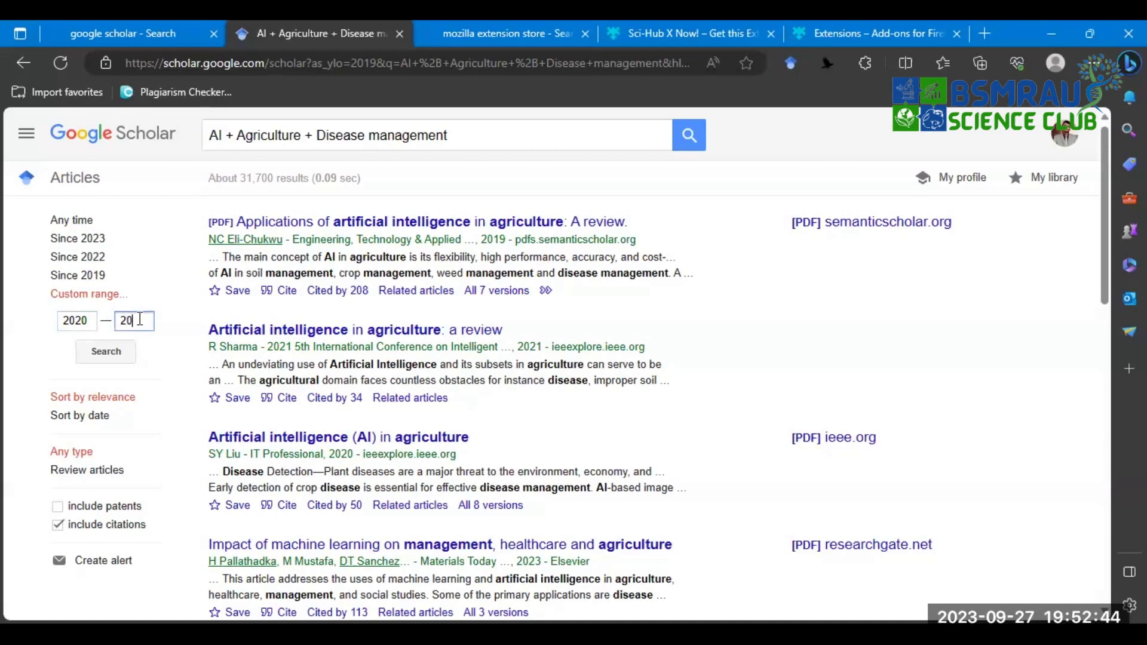
left_click(116, 357)
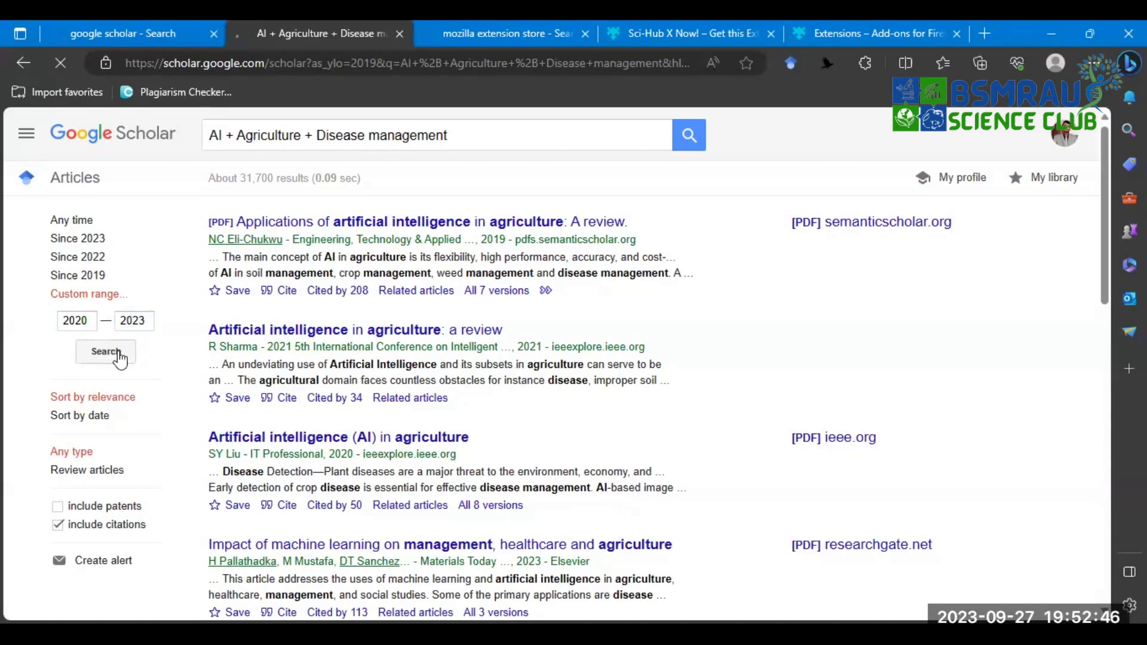
scroll(307, 215, "down", 4)
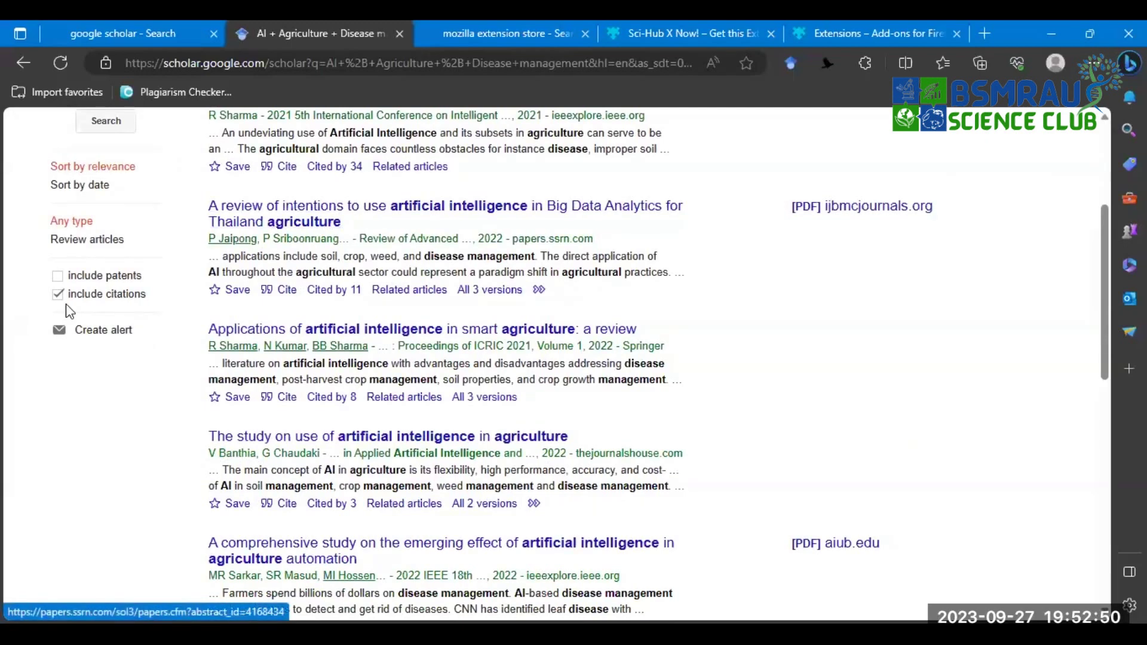
scroll(510, 246, "up", 3)
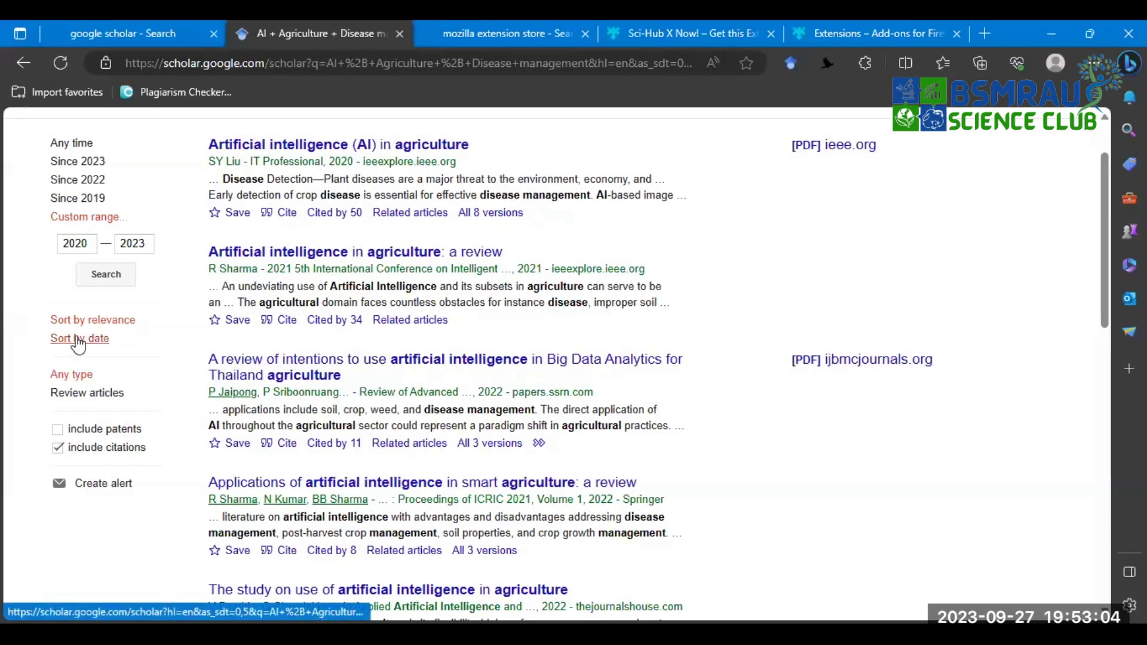
Sort the last-year Scholar results by date and skim the roughly 158 articles listed.
left_click(78, 339)
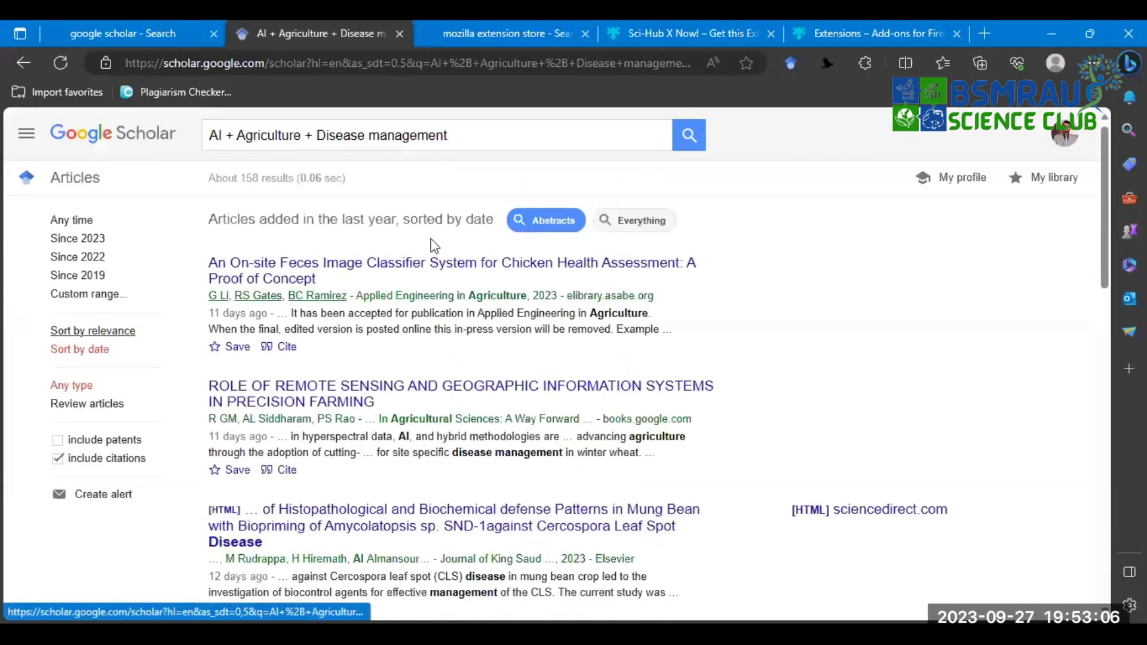
left_click_drag(532, 295, 565, 296)
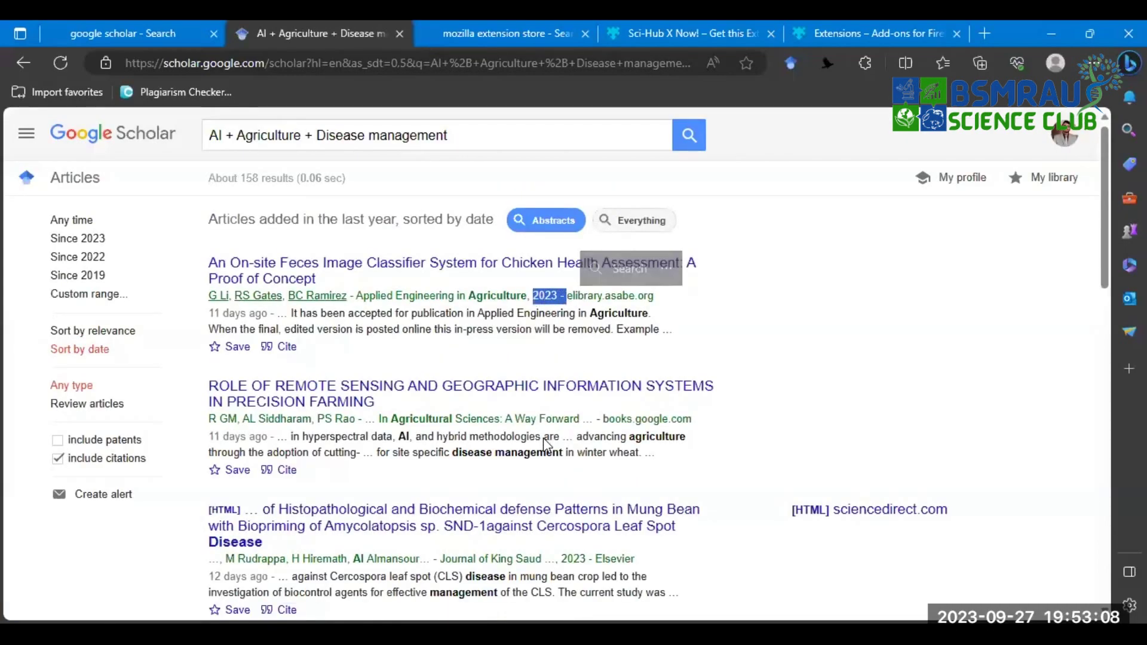
scroll(476, 256, "down", 15)
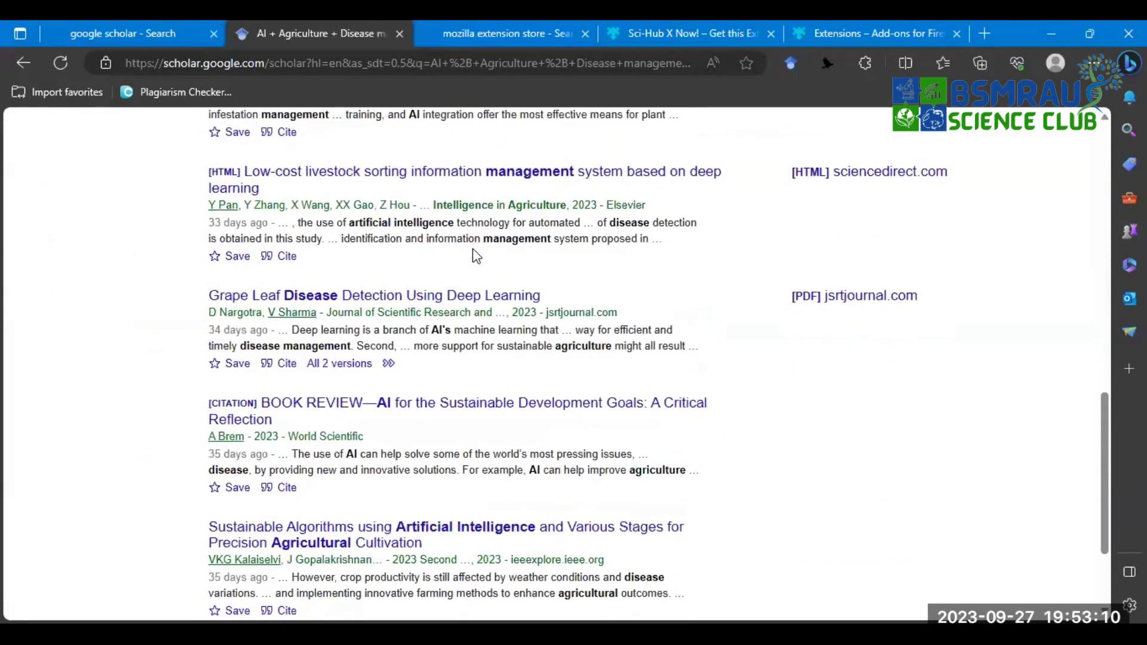
scroll(476, 256, "down", 3)
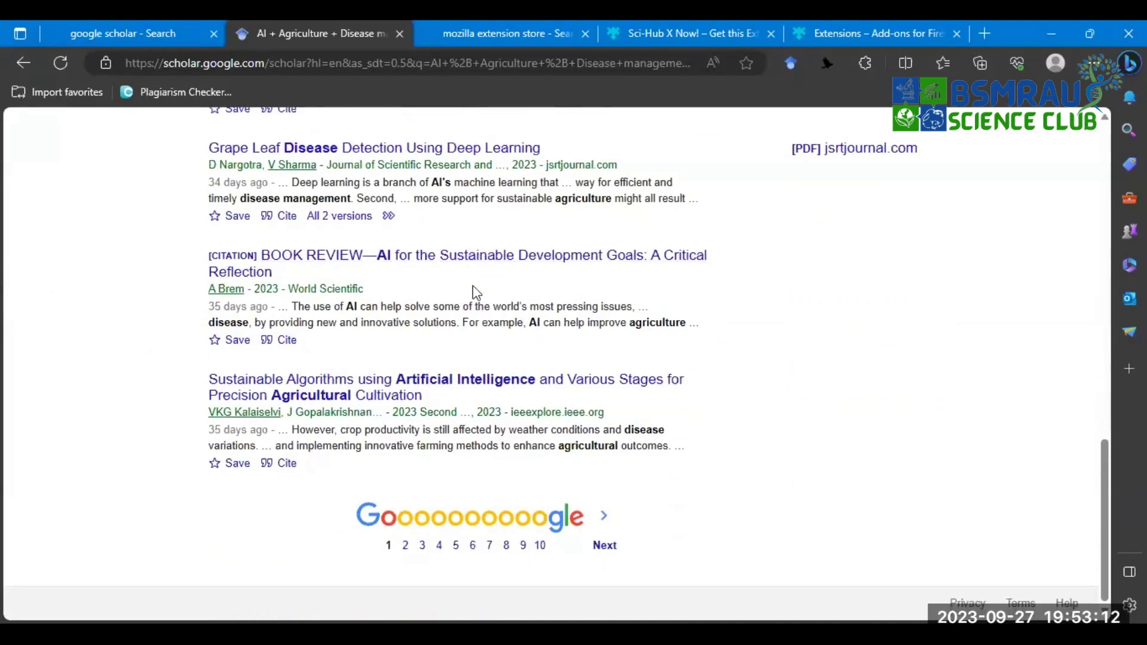
scroll(476, 293, "up", 18)
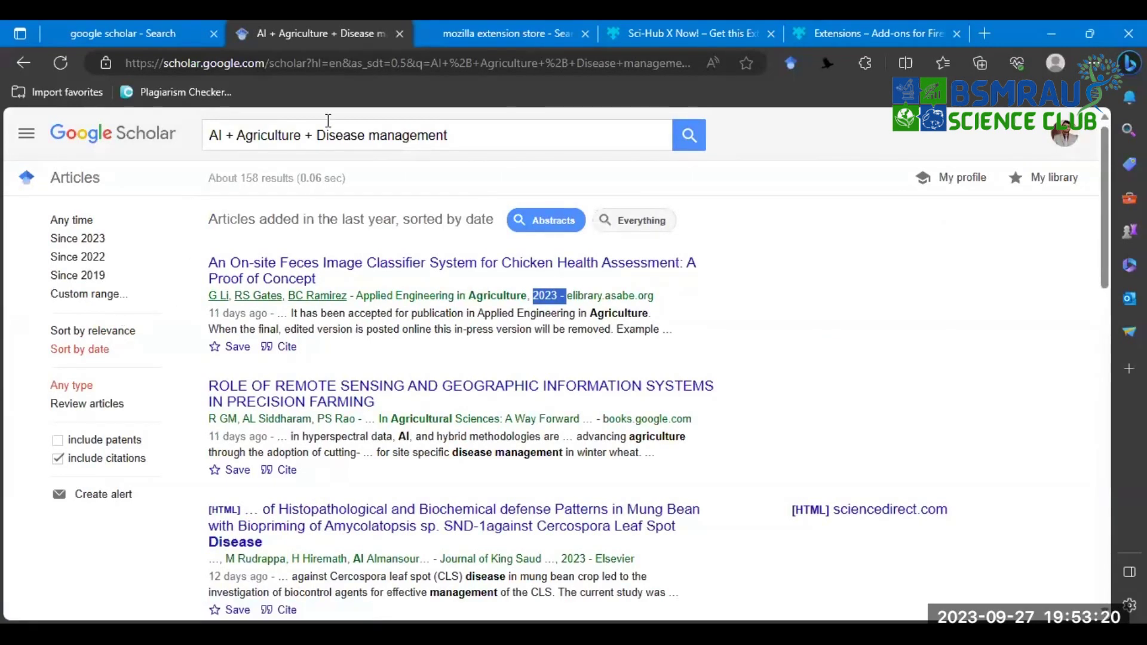
left_click_drag(317, 135, 541, 134)
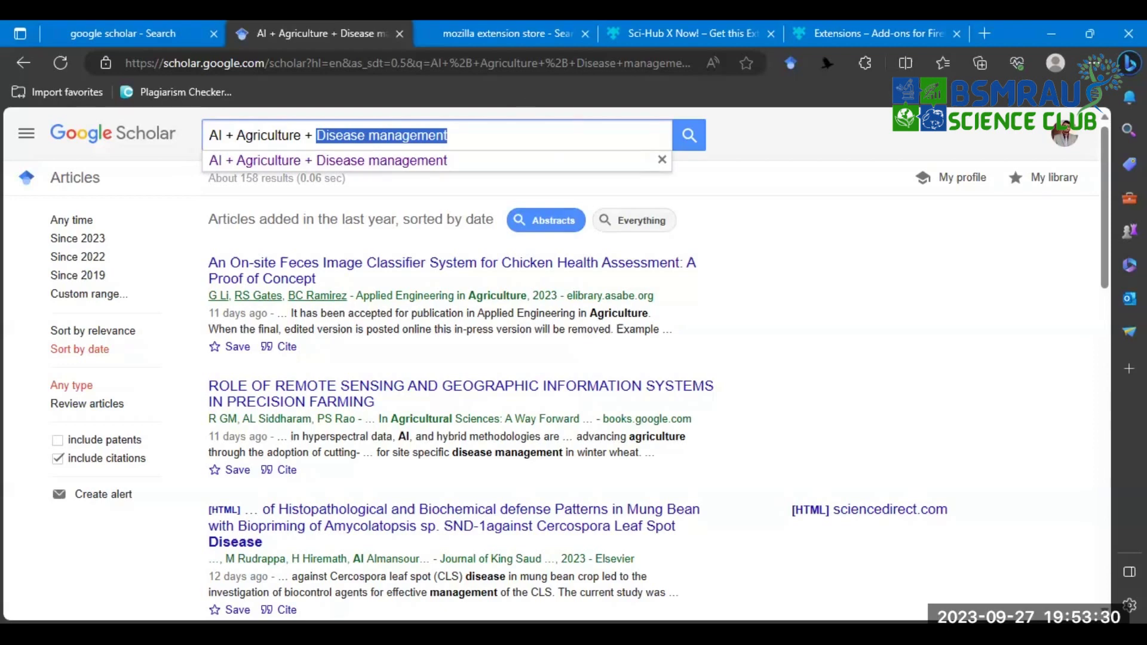
Filter to Since 2023 and open the 'Sustainable Agriculture through Technological Innovations' chapter.
key("alt+Tab")
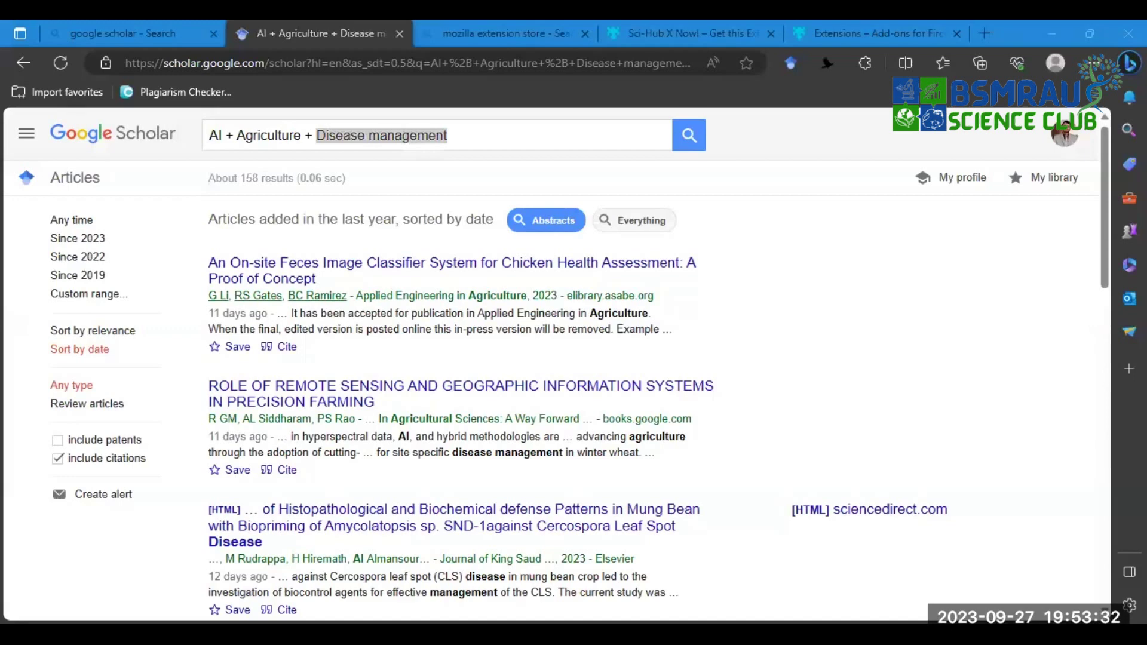
key("alt+Tab")
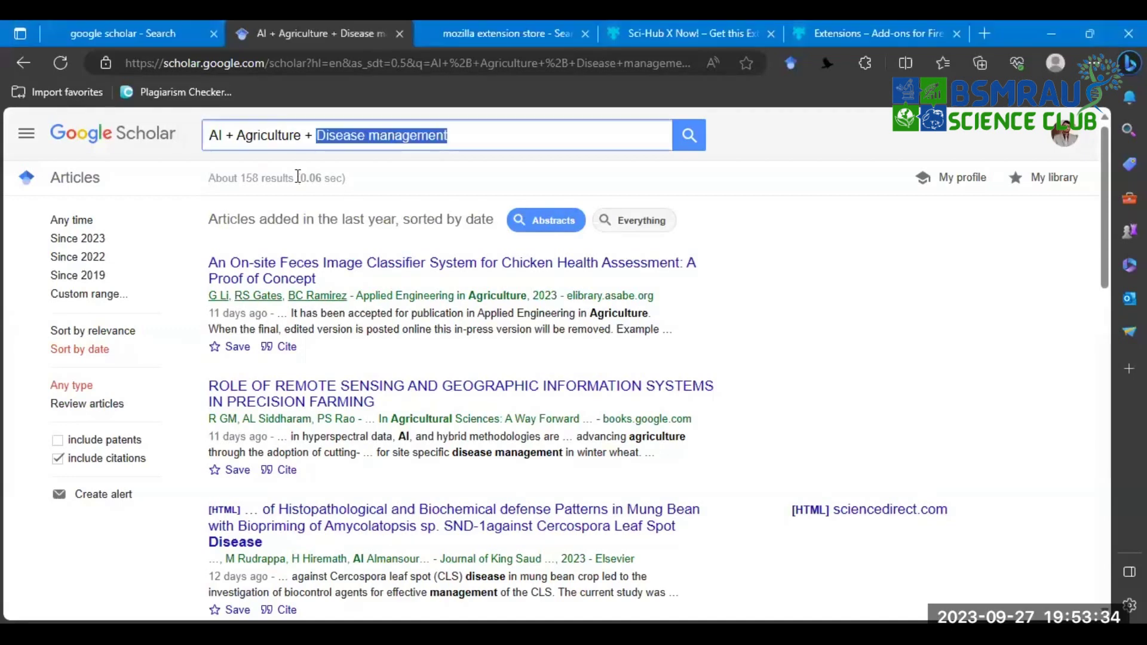
left_click(87, 238)
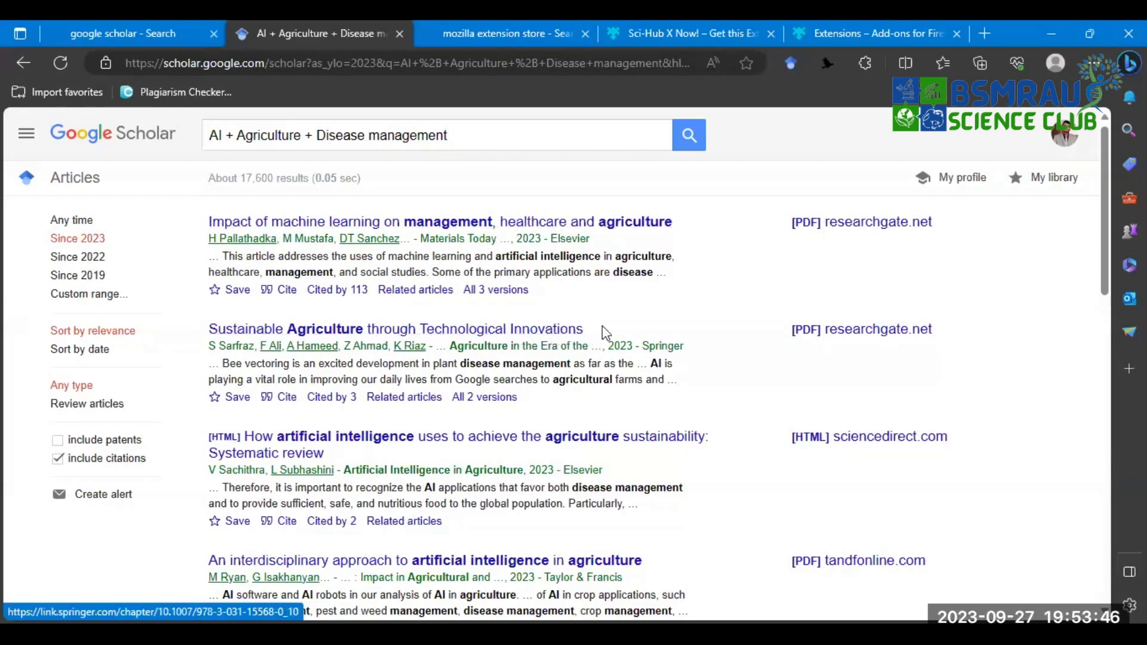
left_click(508, 330)
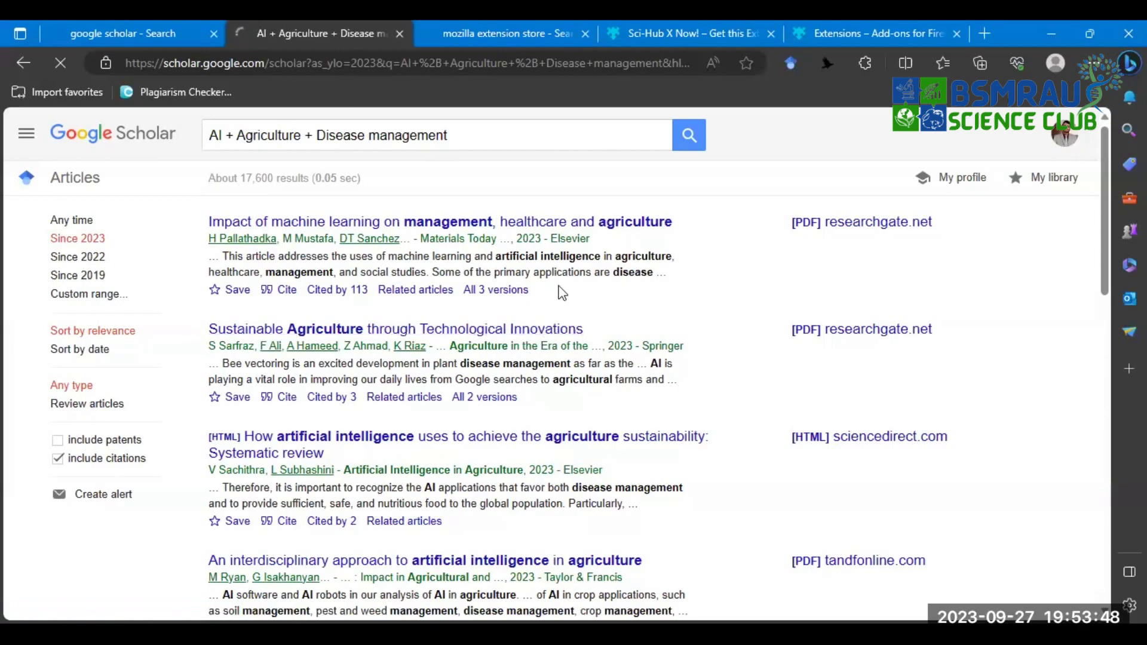
scroll(389, 473, "down", 4)
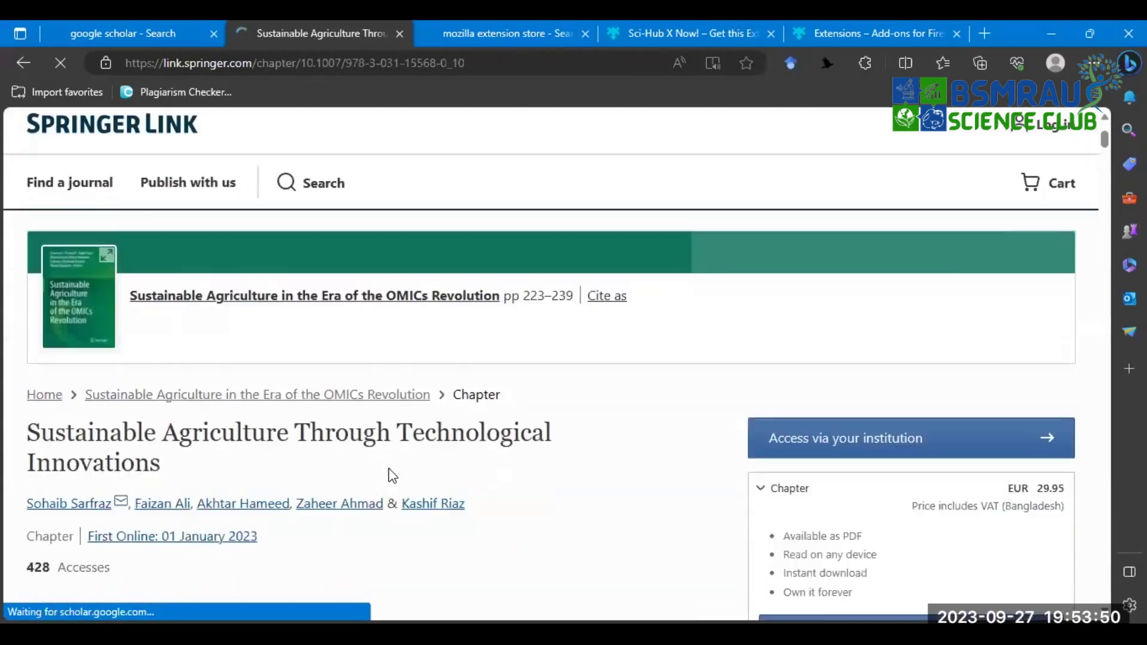
scroll(378, 411, "down", 18)
scroll(364, 367, "up", 15)
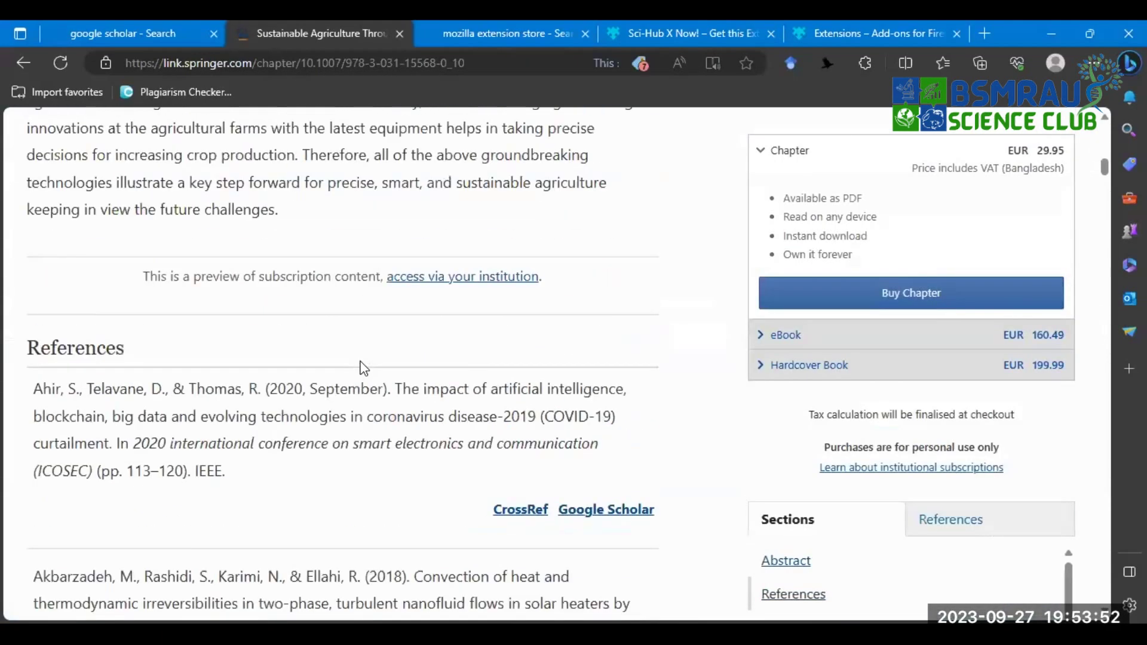
scroll(362, 367, "up", 5)
scroll(349, 319, "down", 1)
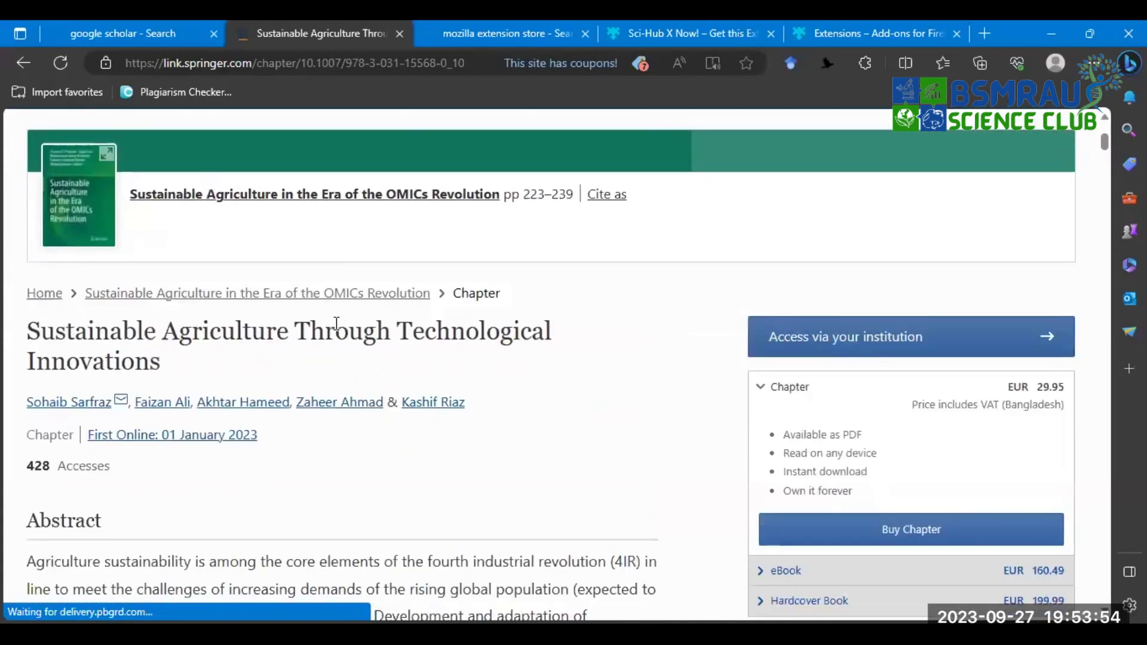
scroll(340, 284, "down", 3)
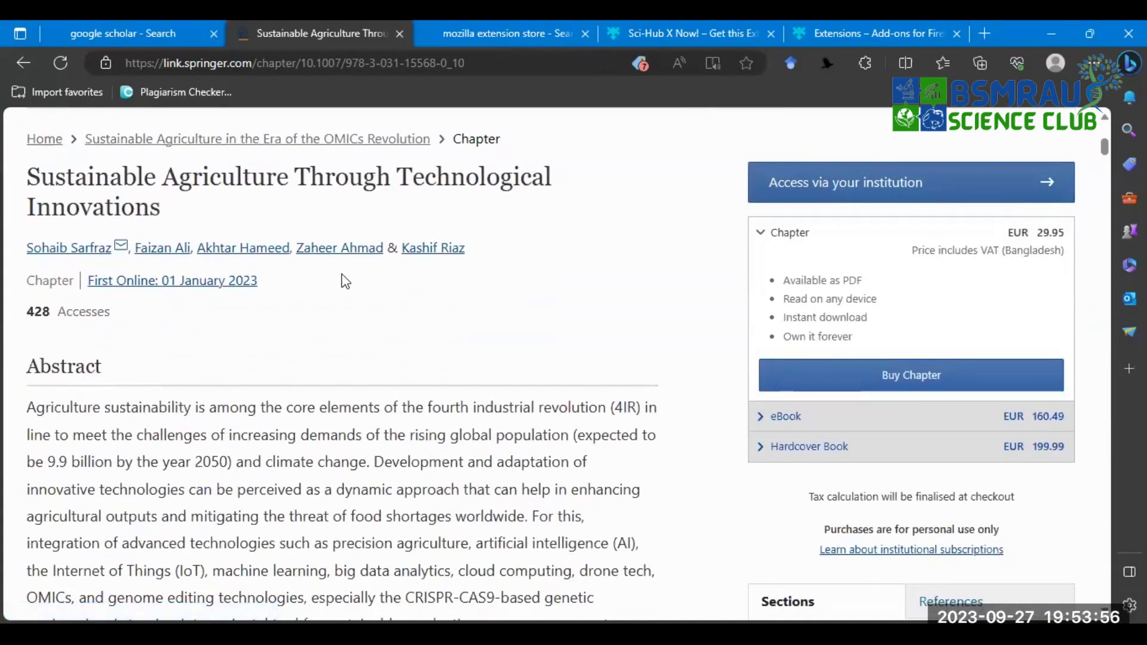
scroll(284, 176, "down", 10)
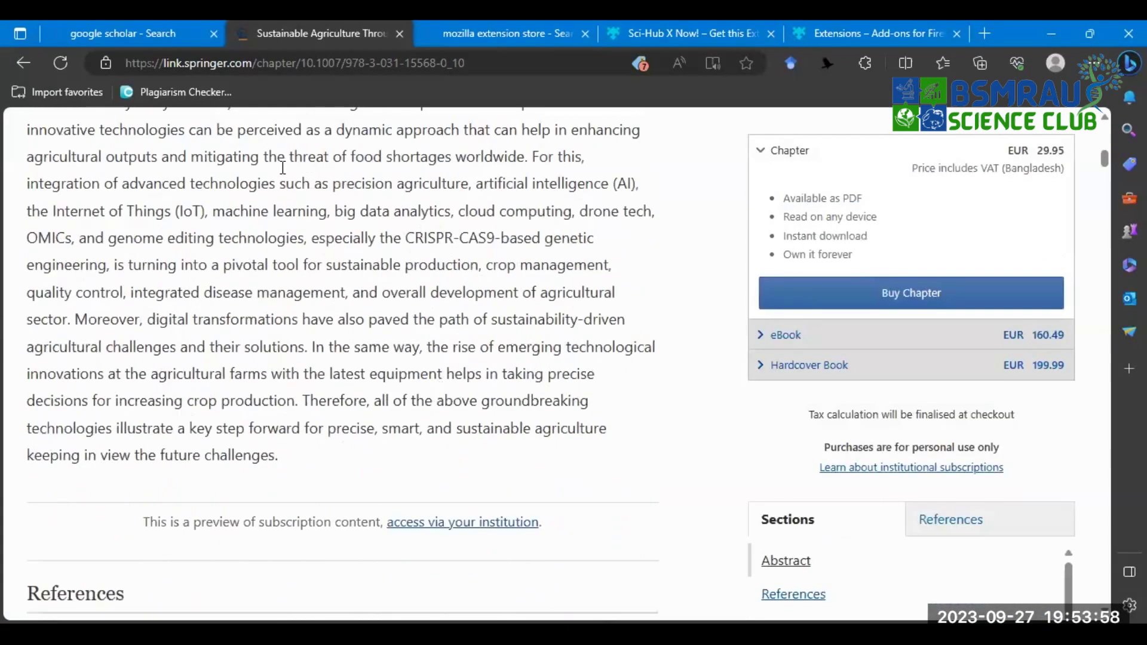
scroll(285, 178, "down", 7)
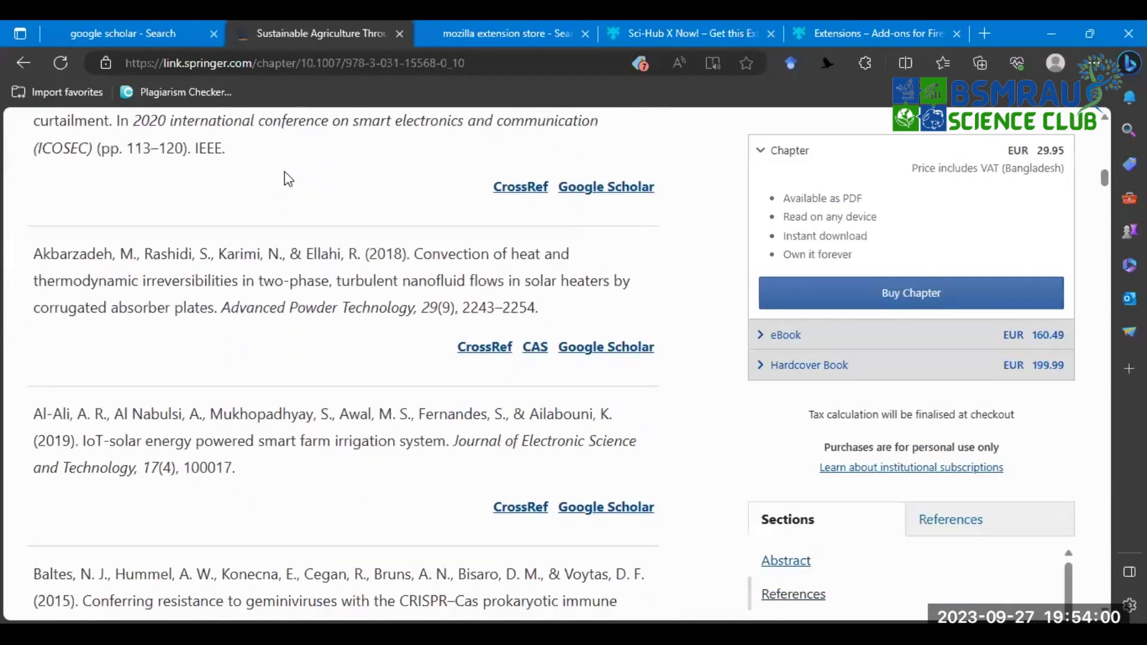
scroll(295, 172, "up", 18)
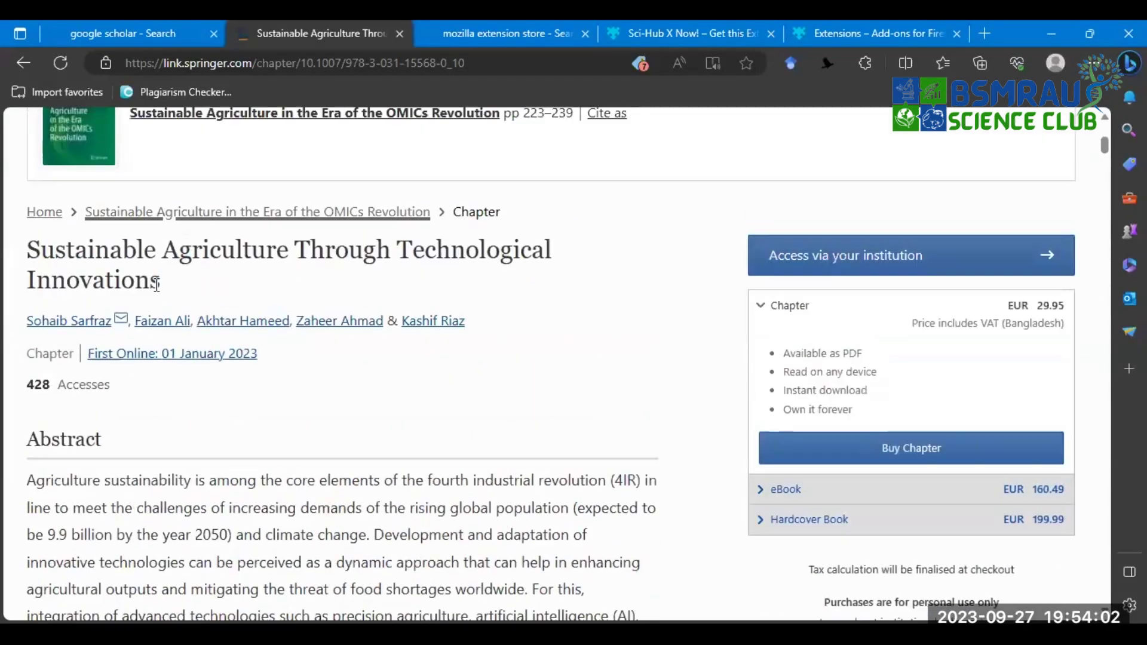
left_click_drag(28, 122, 286, 401)
left_click(484, 379)
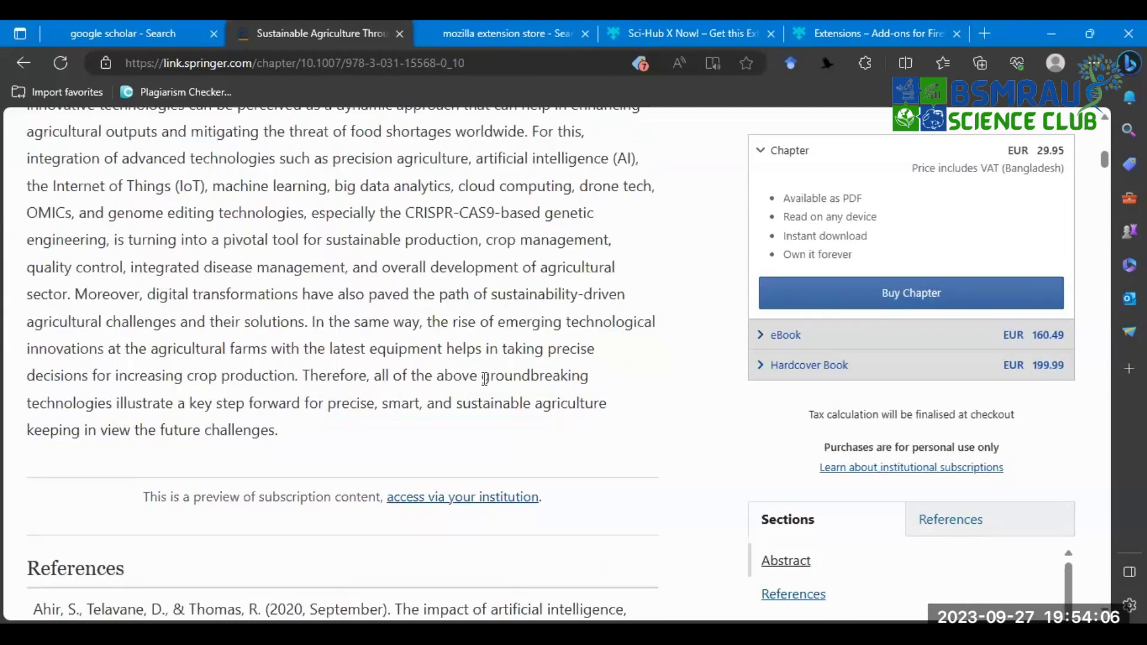
scroll(472, 335, "up", 3)
scroll(896, 535, "down", 1)
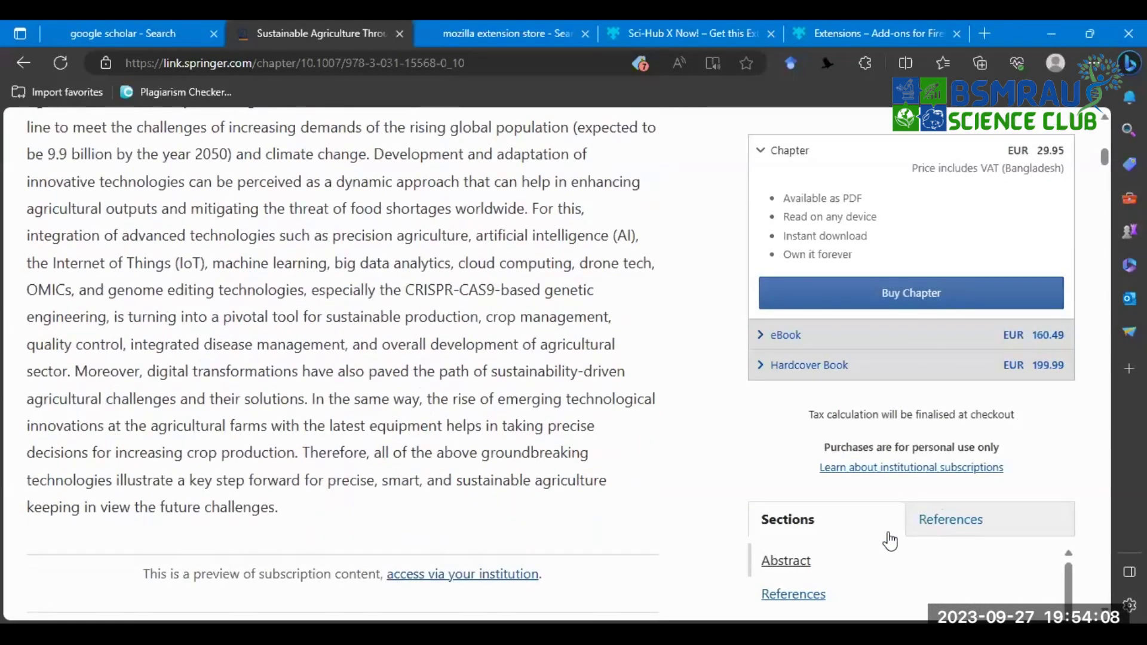
scroll(421, 352, "down", 3)
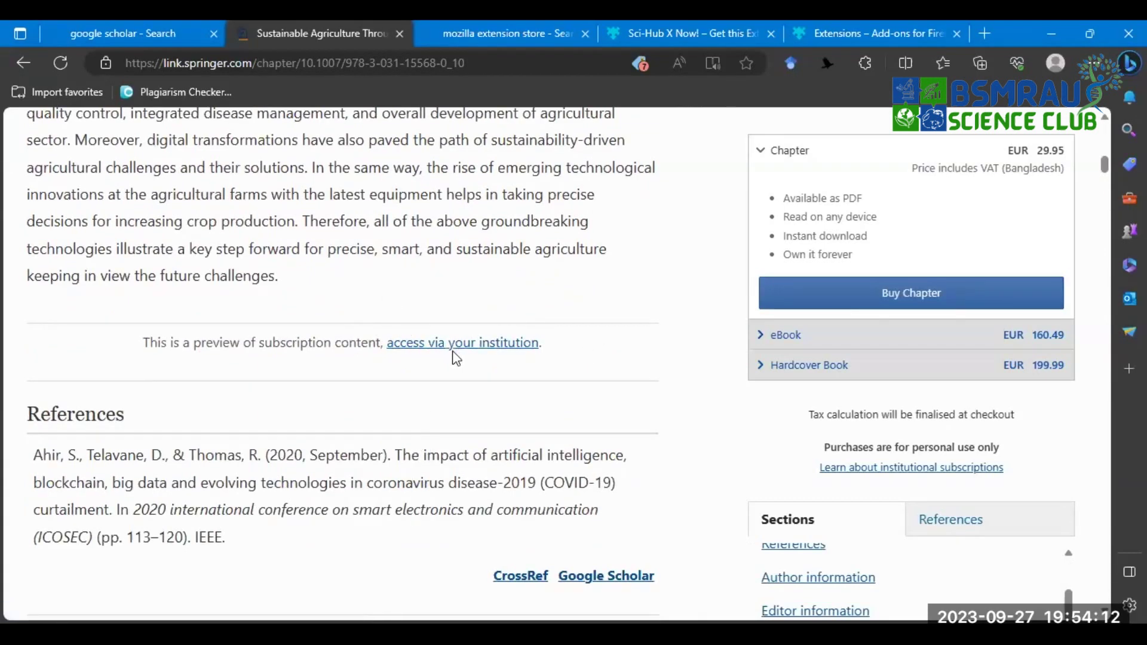
scroll(430, 338, "up", 5)
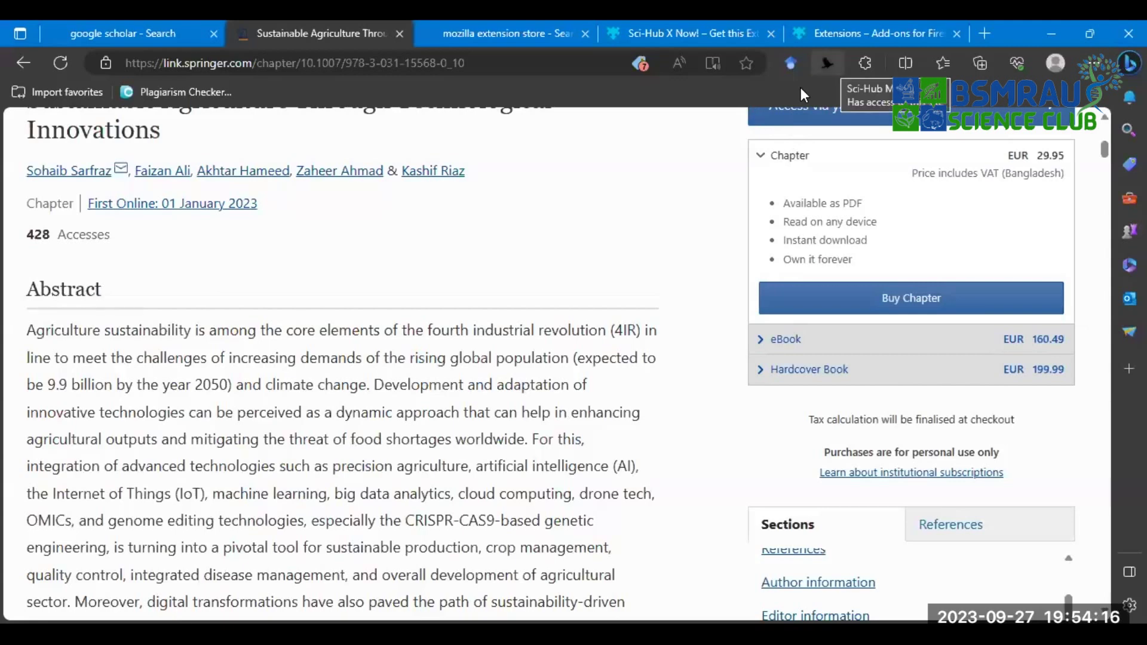
scroll(441, 120, "up", 4)
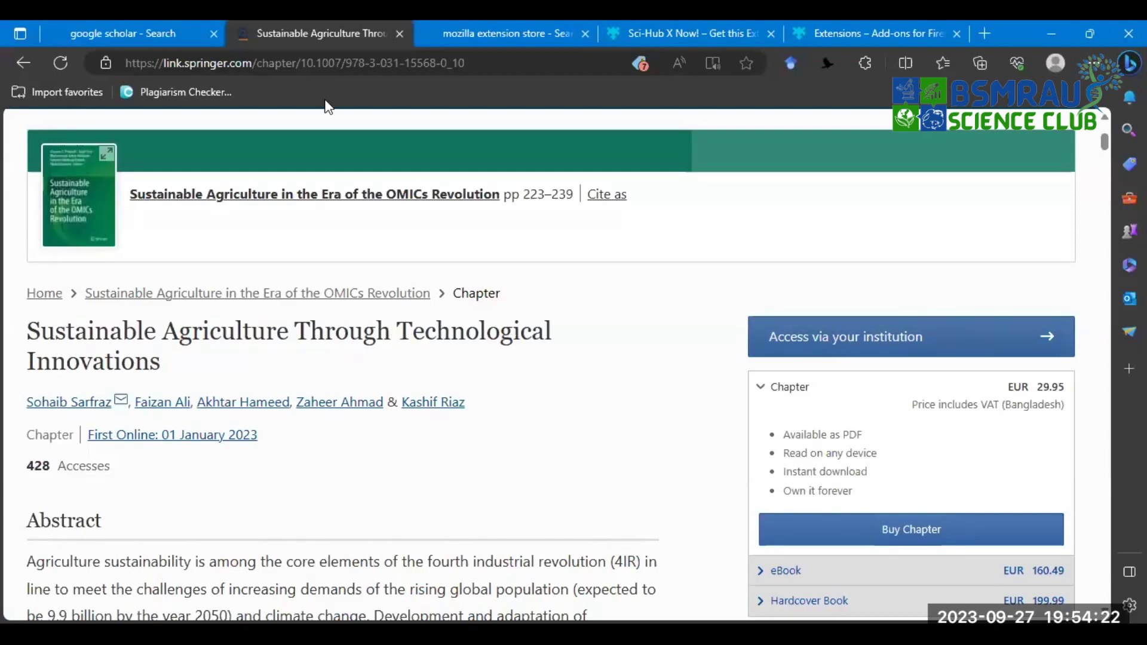
key("ctrl+l")
left_click(310, 346)
scroll(314, 351, "down", 15)
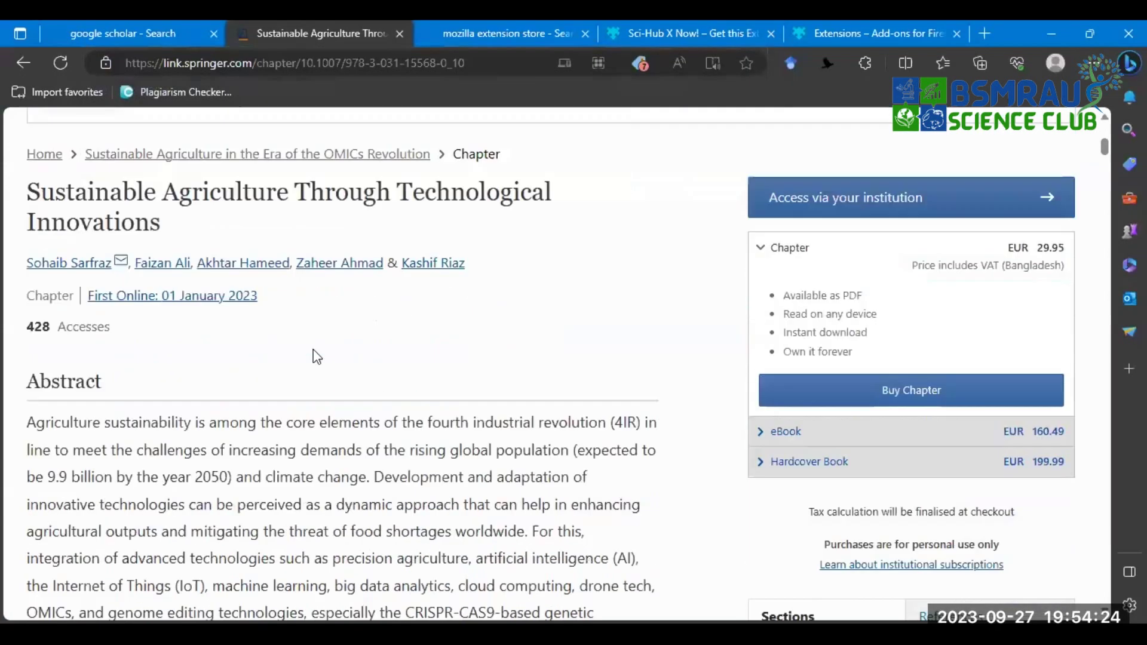
scroll(315, 357, "down", 20)
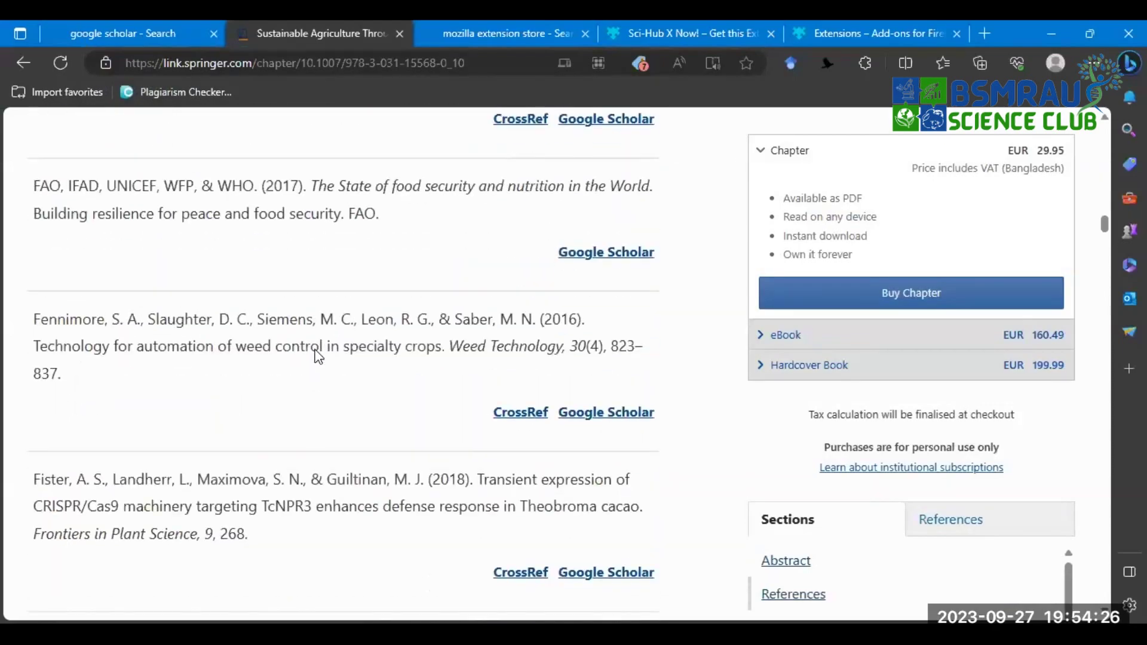
scroll(319, 357, "down", 20)
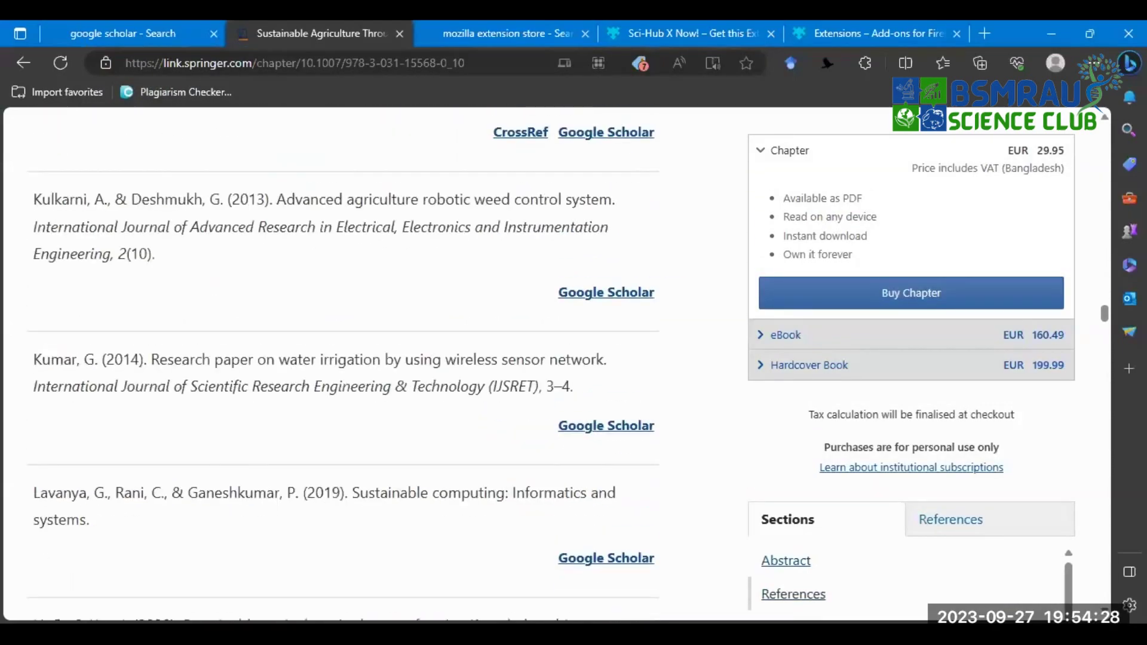
left_click_drag(1109, 340, 1077, 522)
scroll(315, 325, "down", 2)
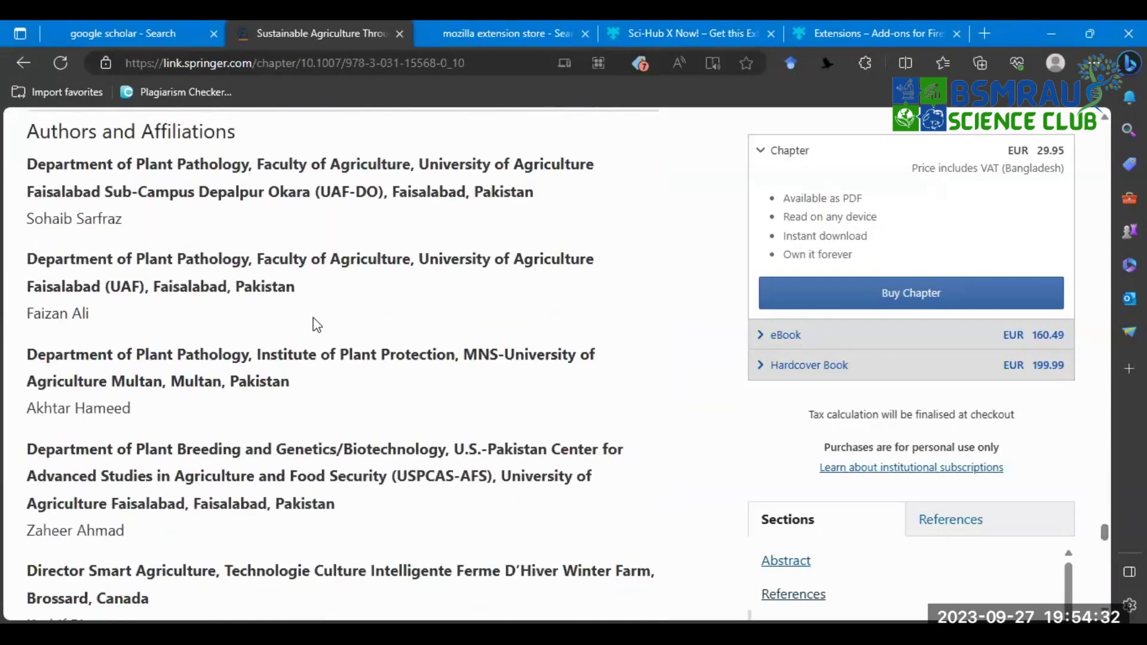
scroll(264, 345, "down", 6)
scroll(264, 345, "down", 12)
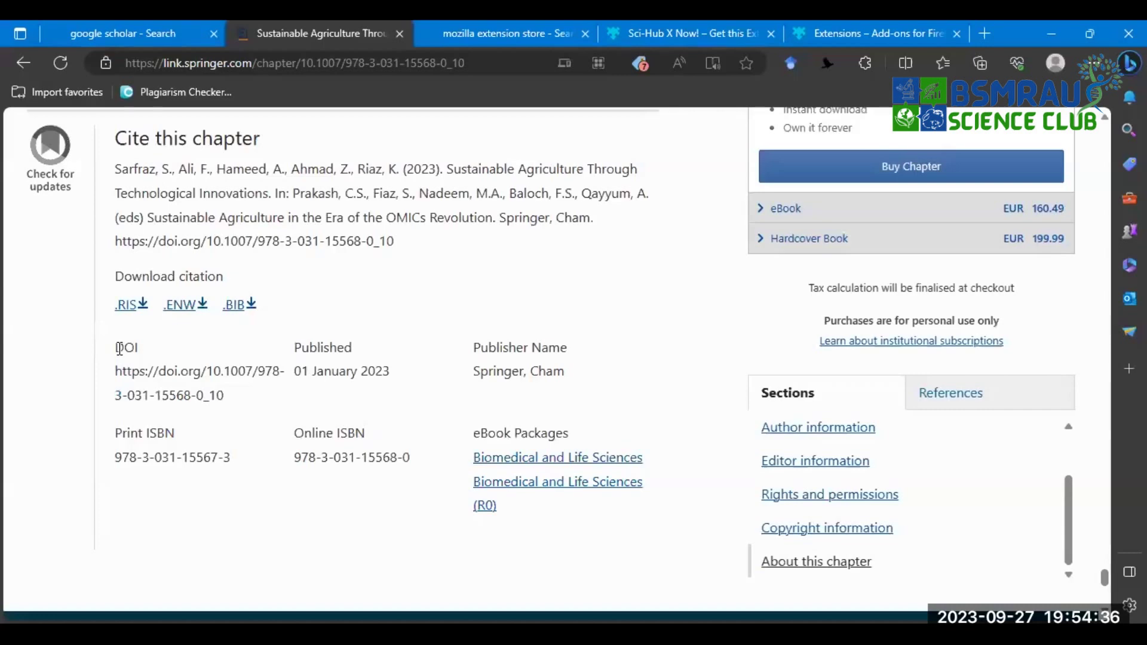
double_click(141, 351)
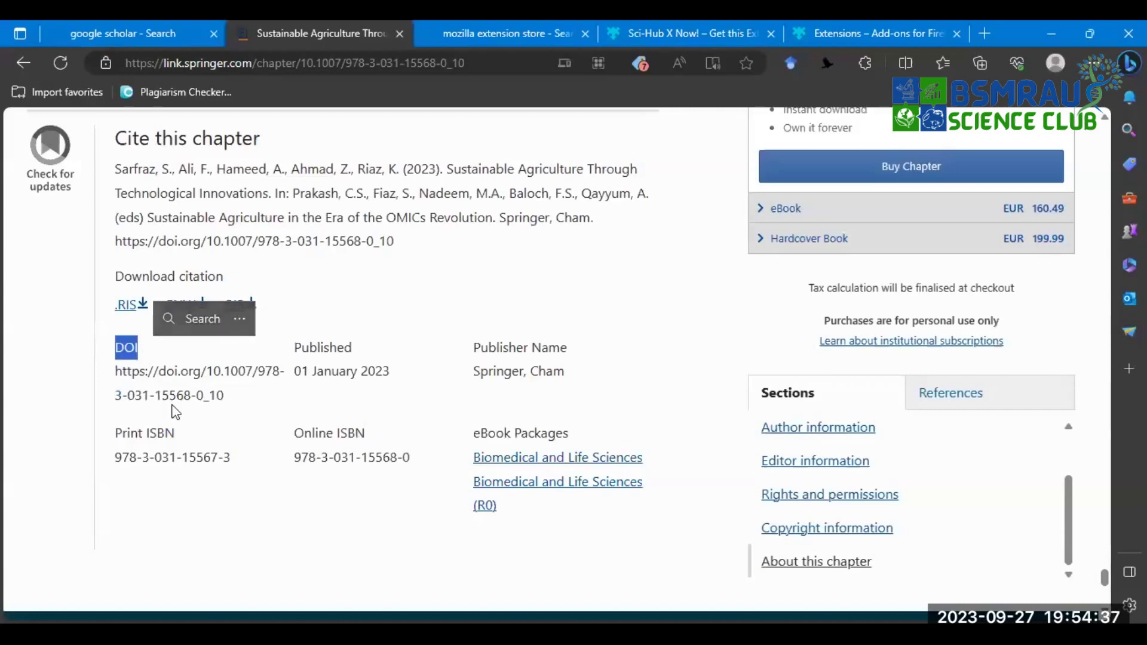
left_click(146, 375)
left_click_drag(117, 375, 236, 407)
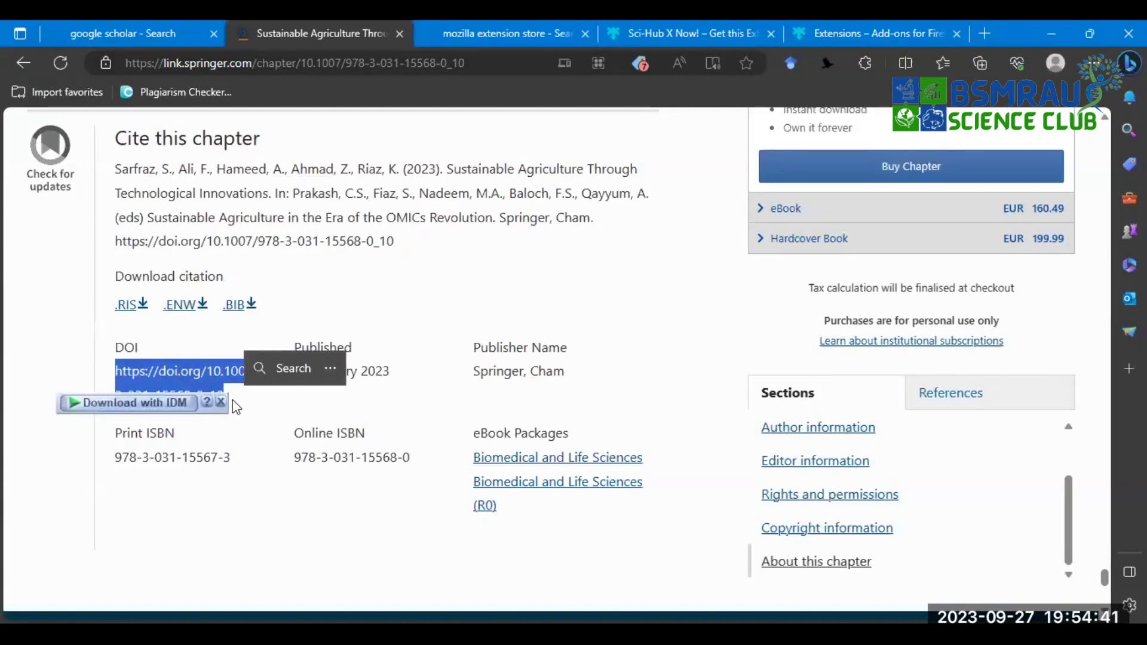
left_click(219, 366)
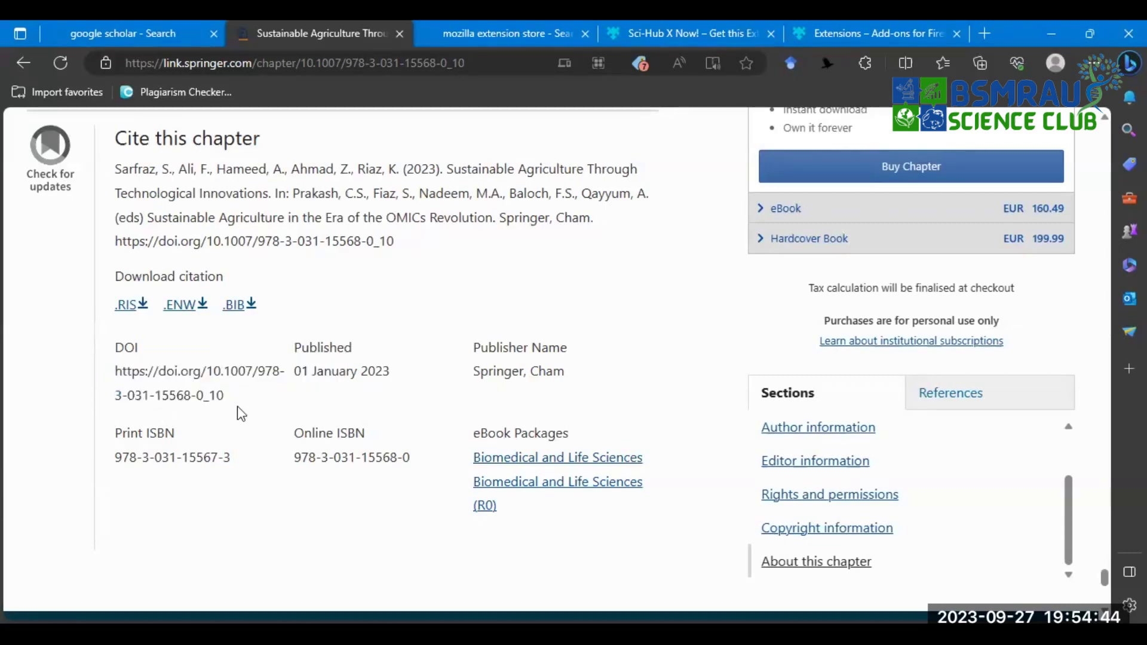
left_click_drag(230, 397, 109, 368)
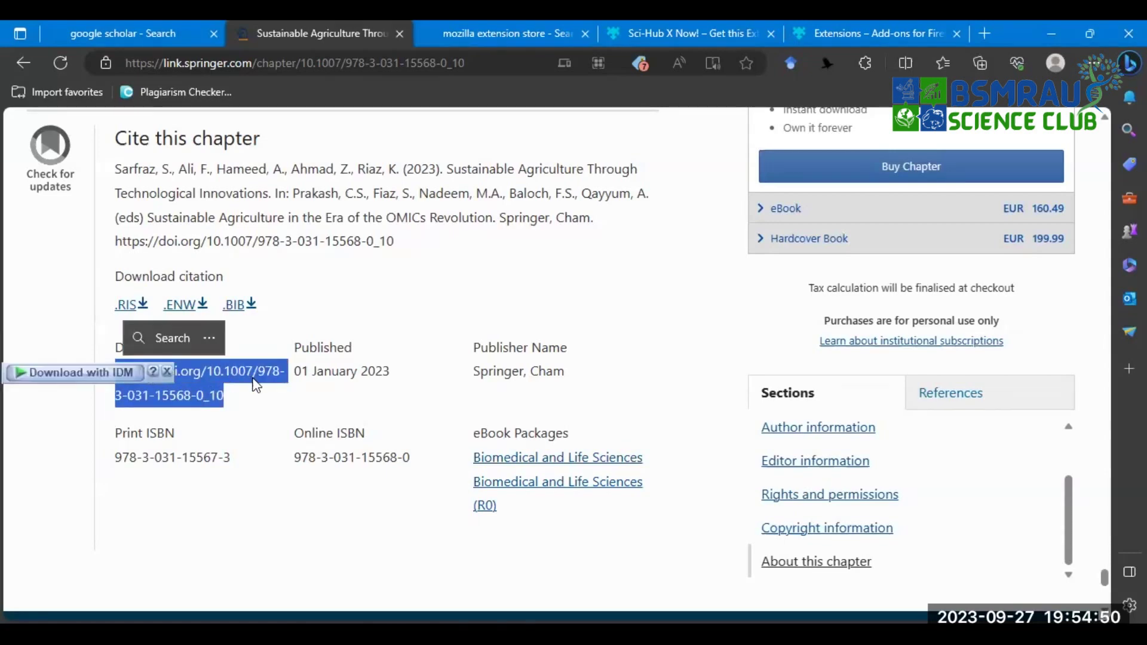
right_click(257, 375)
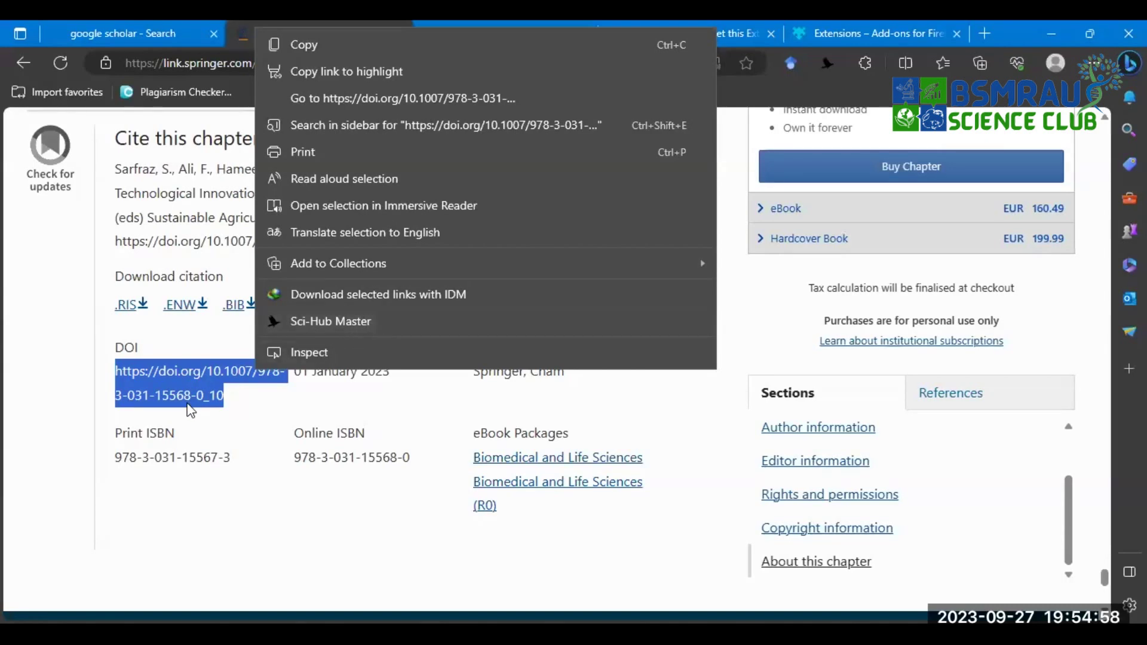
left_click(304, 319)
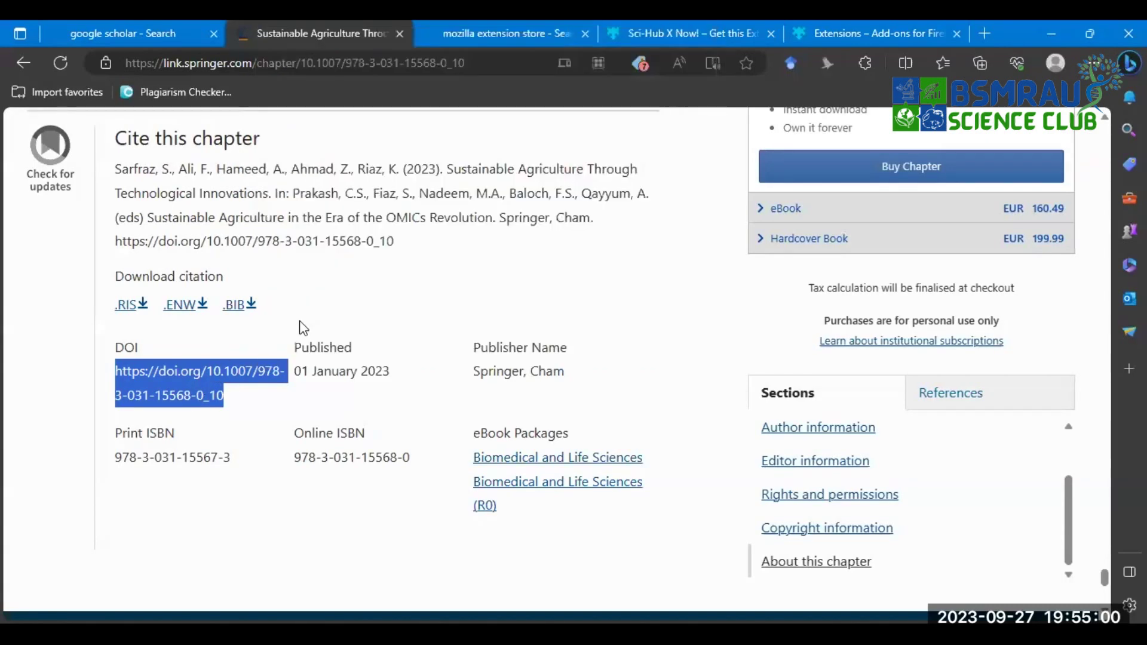
scroll(410, 235, "up", 10)
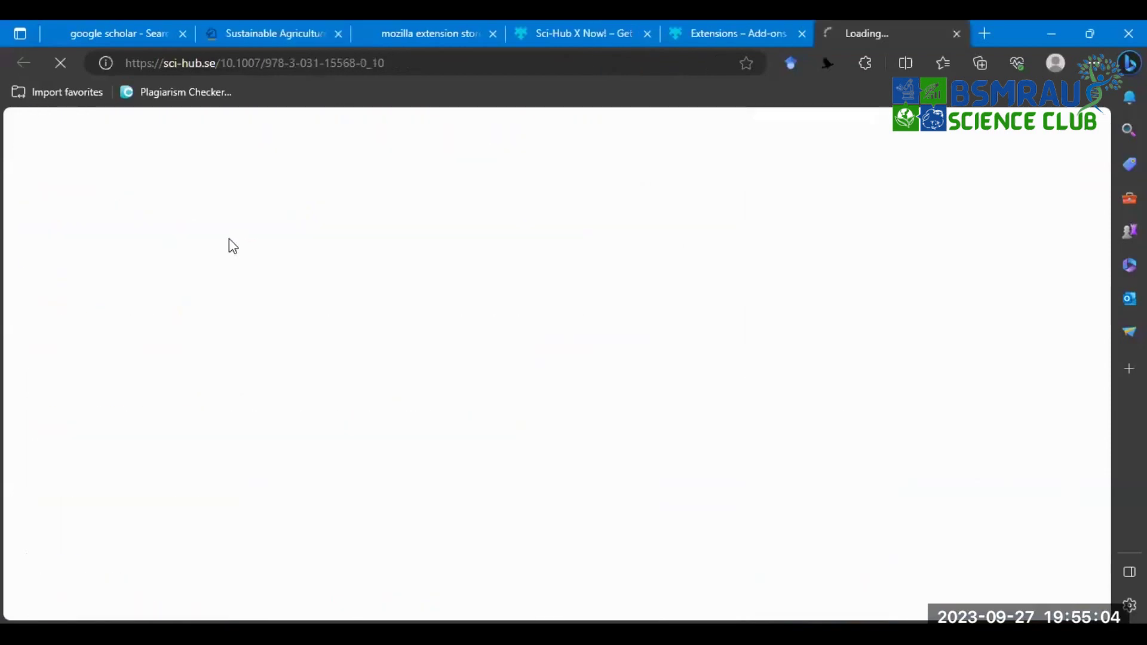
Highlight Sci-Hub's 'Unfortunately, Sci-Hub doesn't have the requested document' message.
left_click_drag(82, 481, 1045, 470)
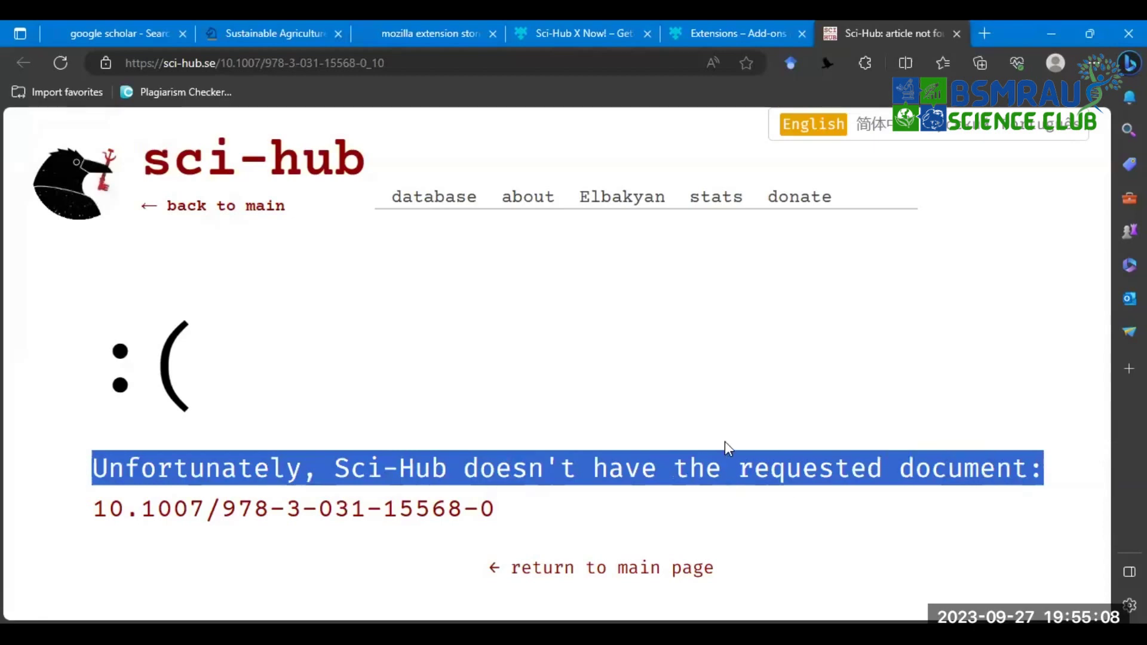
left_click(133, 481)
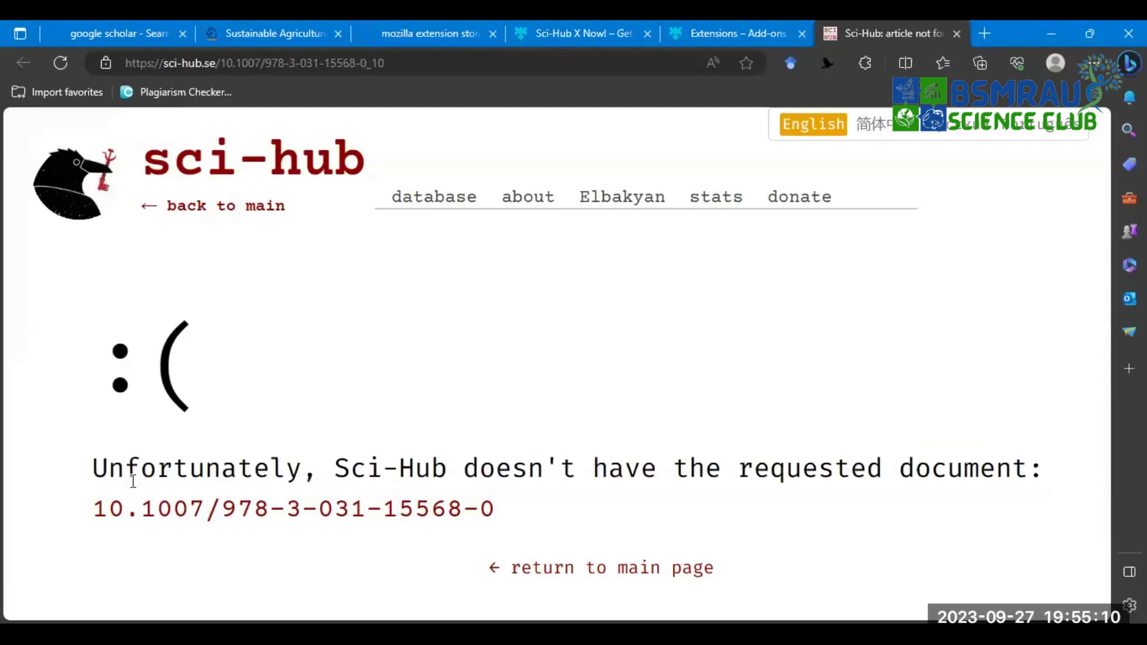
left_click_drag(93, 471, 961, 471)
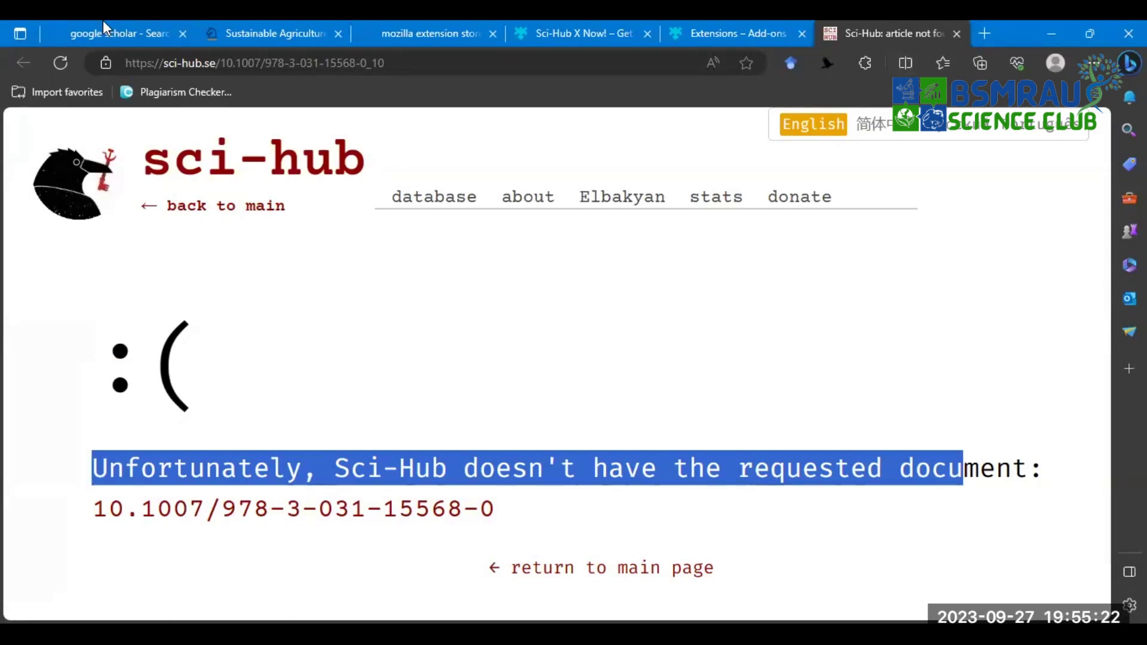
left_click(9, 63)
Back on the Springer tab, select the chapter title 'Sustainable Agriculture Through Technological Innovations'.
left_click(285, 33)
scroll(409, 205, "up", 20)
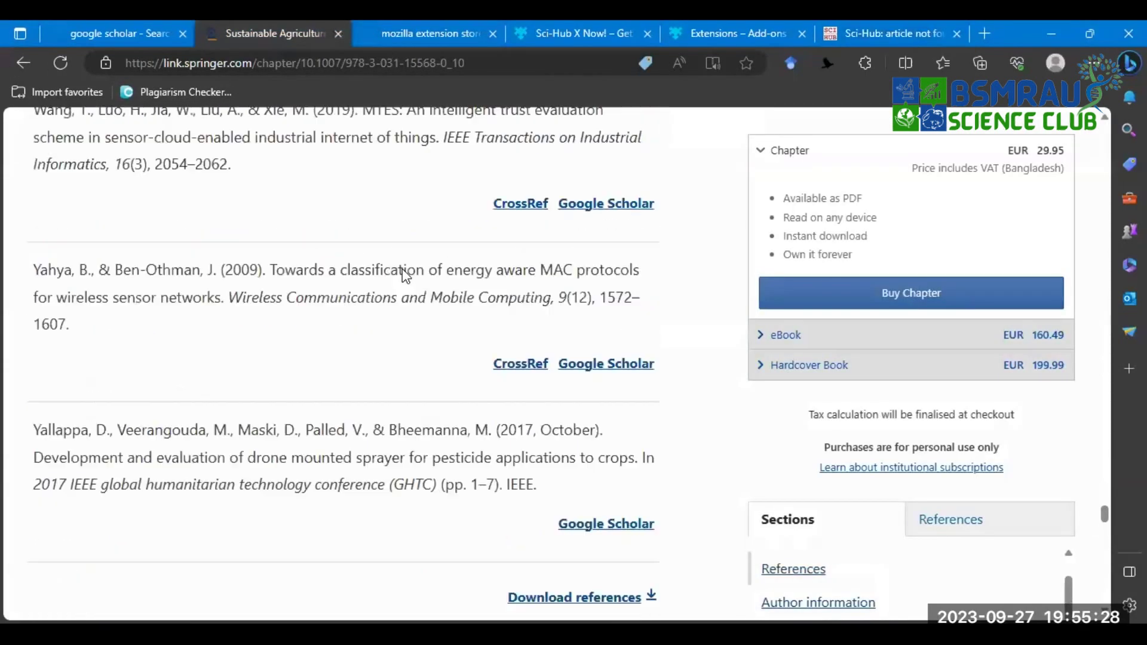
scroll(370, 296, "up", 3)
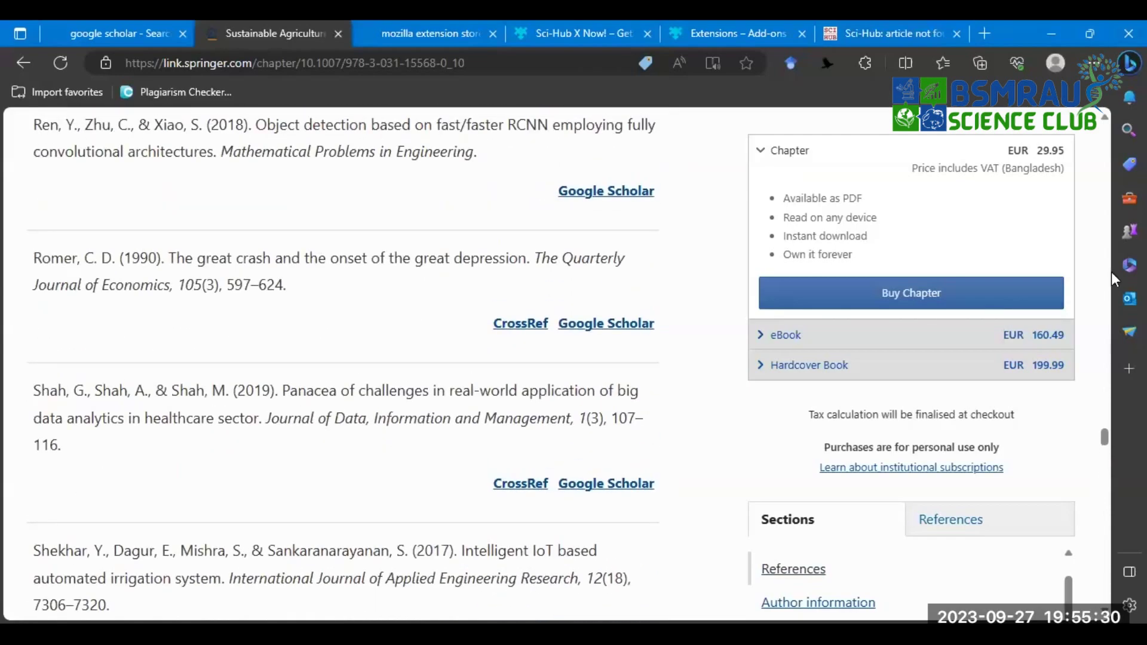
scroll(1109, 199, "up", 15)
left_click_drag(1109, 200, 1111, 109)
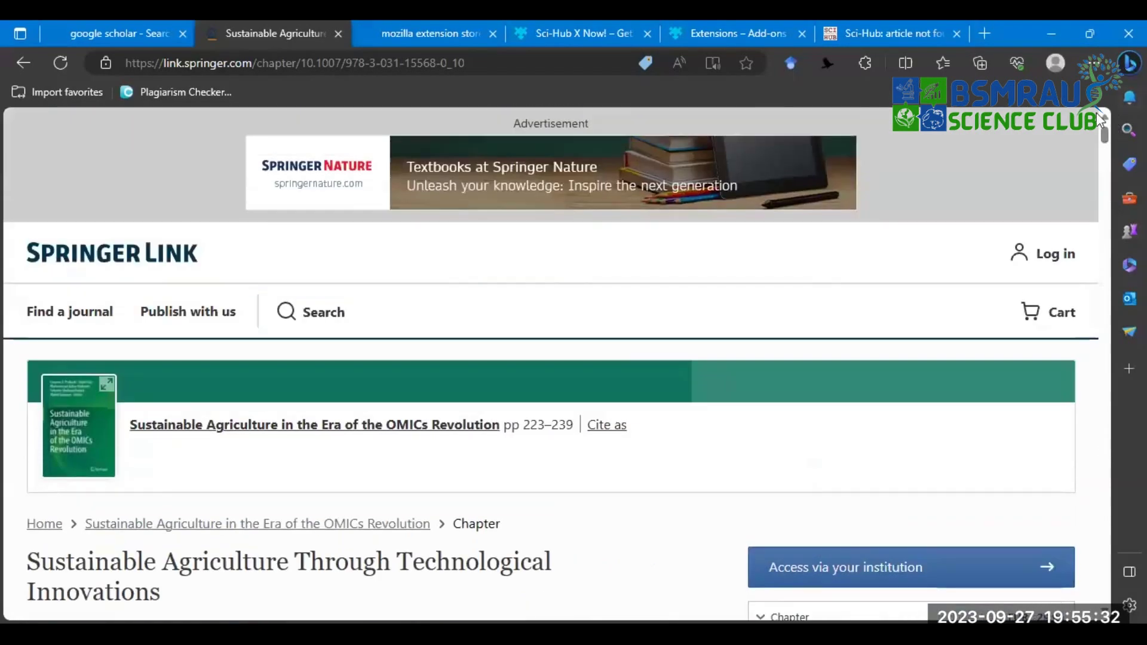
scroll(207, 491, "down", 1)
left_click_drag(162, 515, 24, 487)
left_click(85, 491)
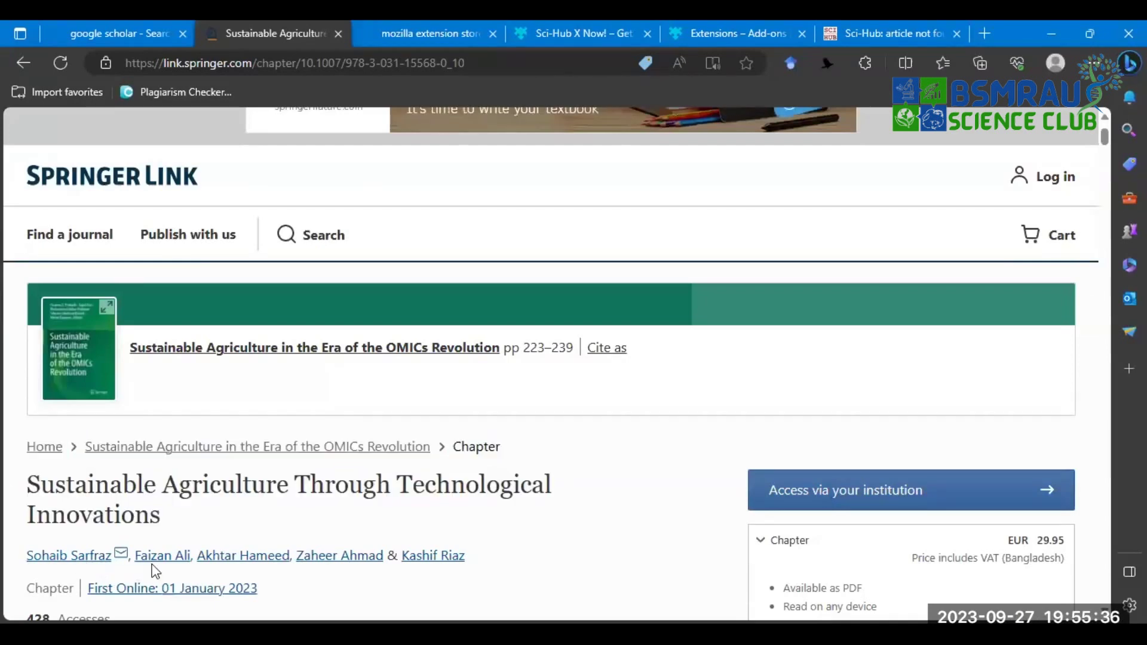
left_click_drag(163, 516, 32, 498)
key("ctrl+c")
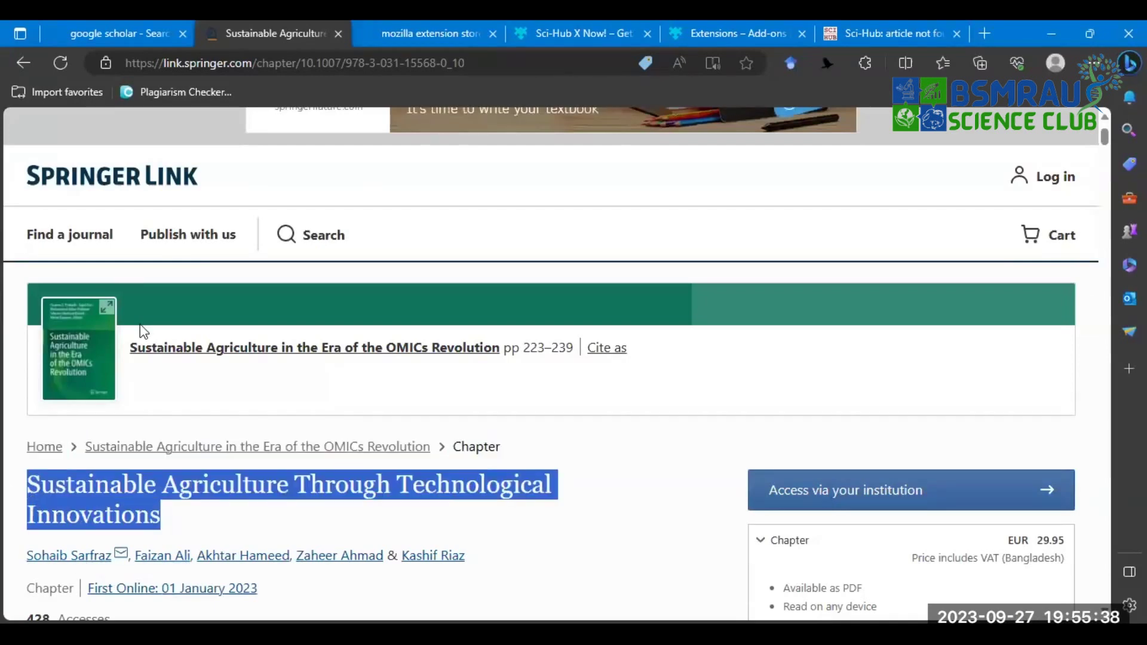
Go to google.com, search for the pasted chapter title and look through the results.
left_click(283, 65)
type("g")
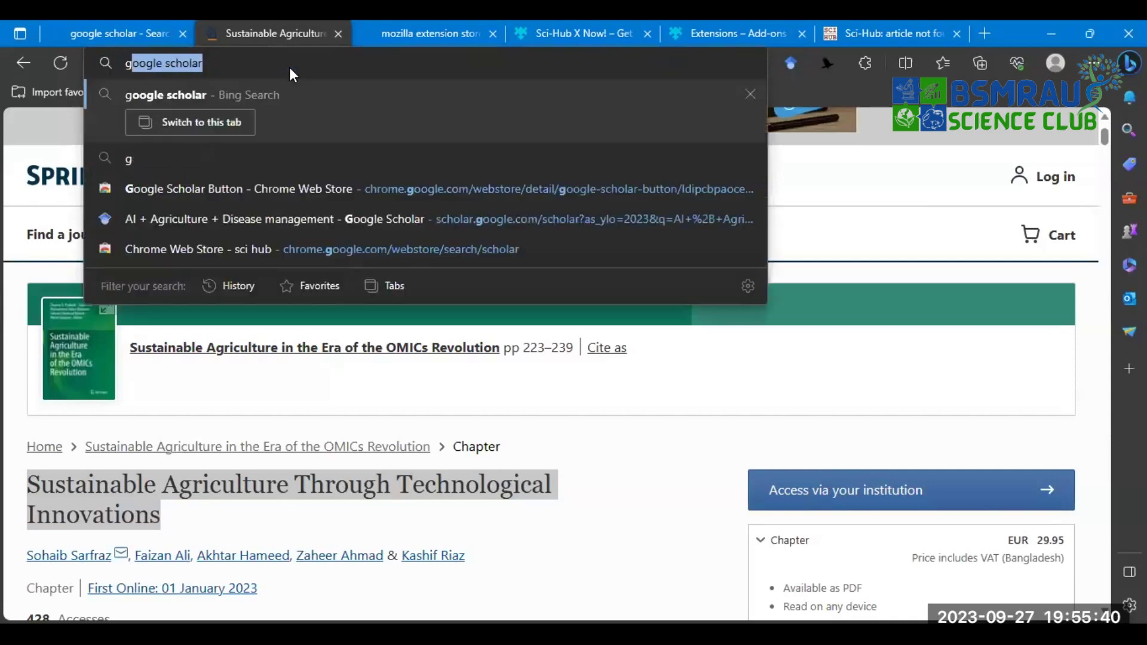
type("oogle.com")
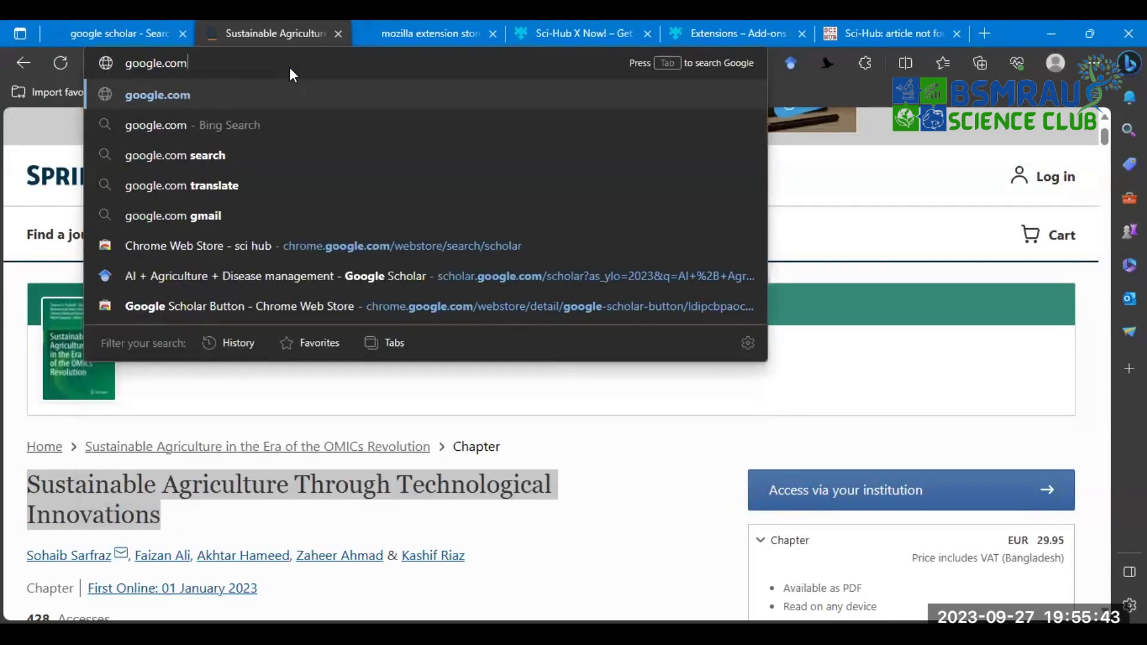
key("Return")
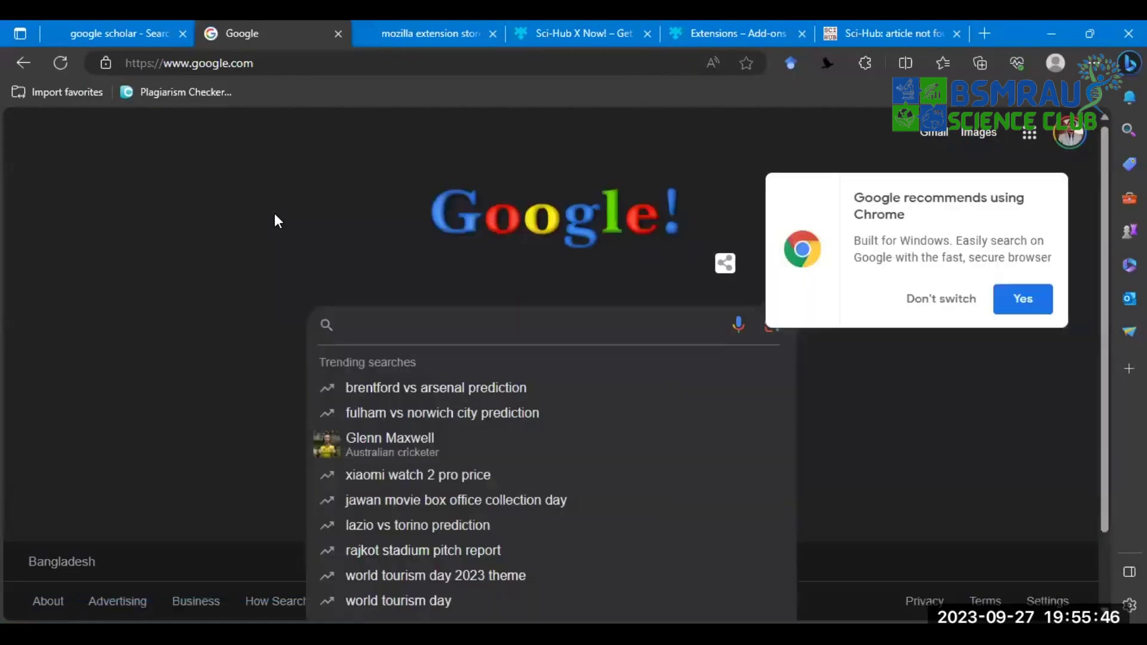
key("ctrl+v")
key("Return")
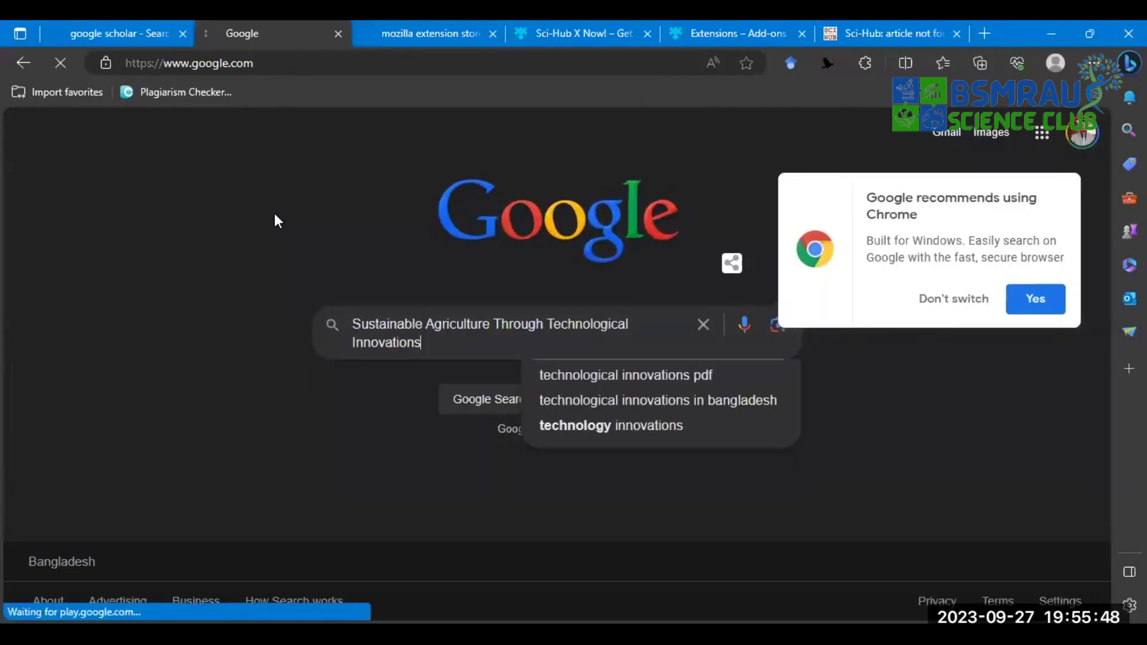
scroll(395, 227, "down", 6)
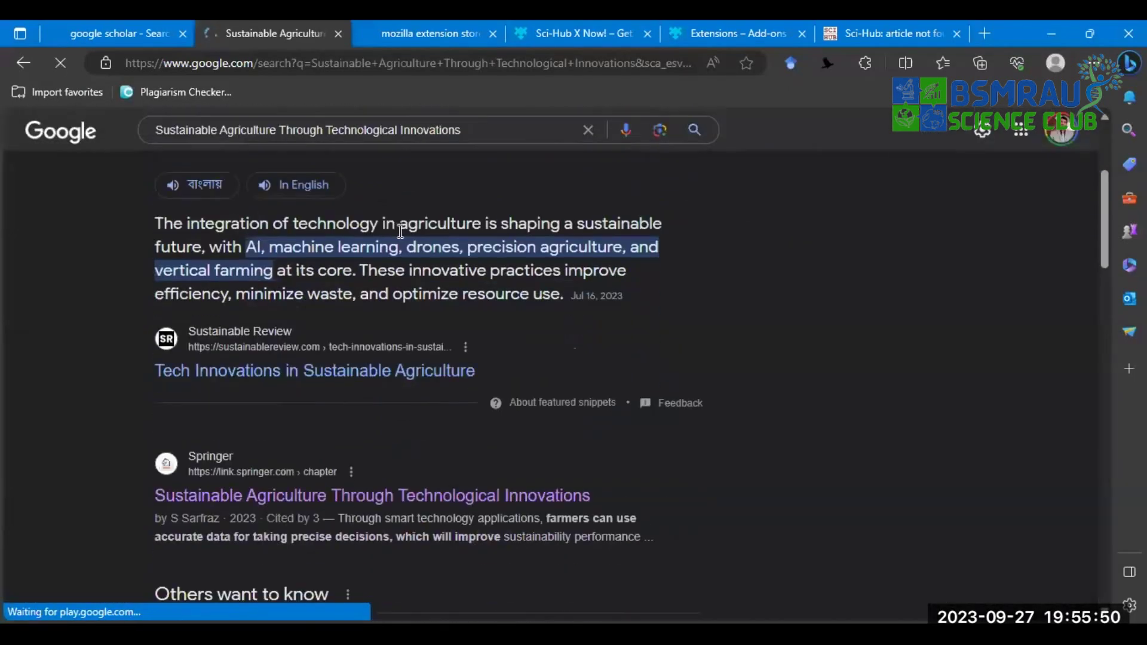
scroll(359, 251, "down", 3)
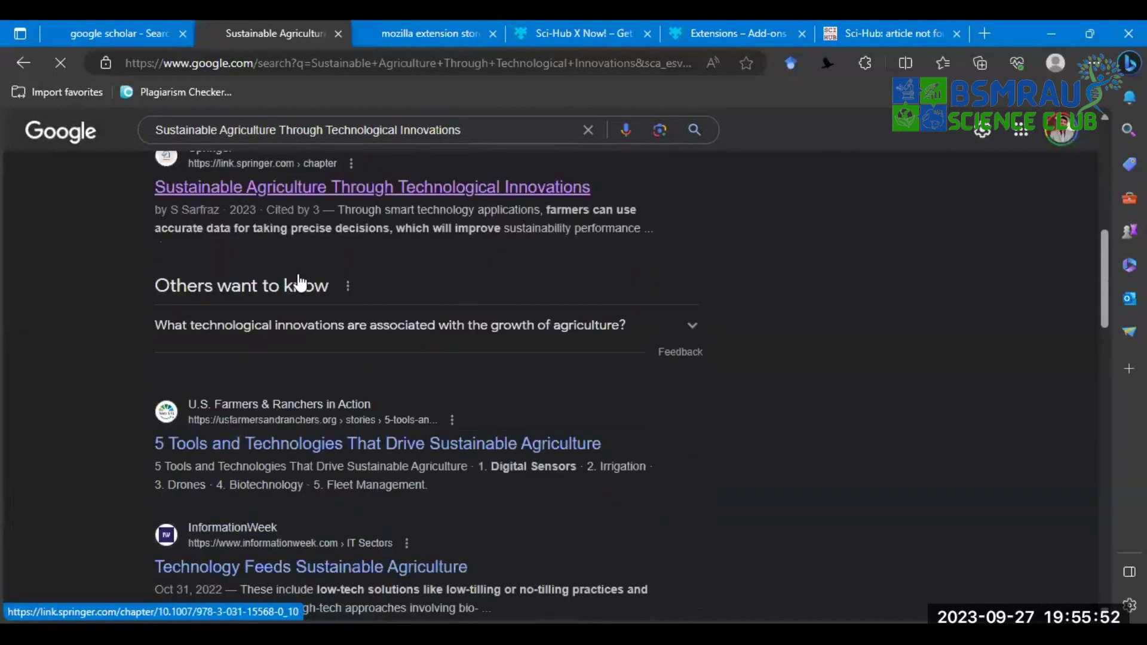
scroll(330, 278, "down", 1)
scroll(330, 278, "down", 1)
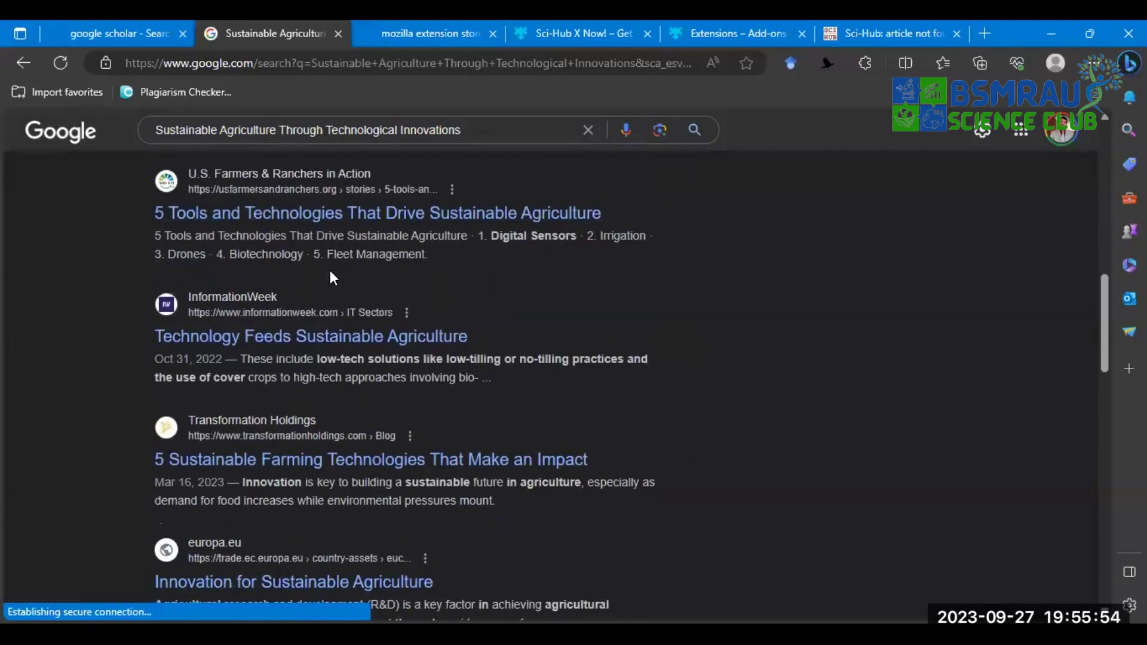
scroll(330, 271, "up", 5)
scroll(332, 268, "up", 6)
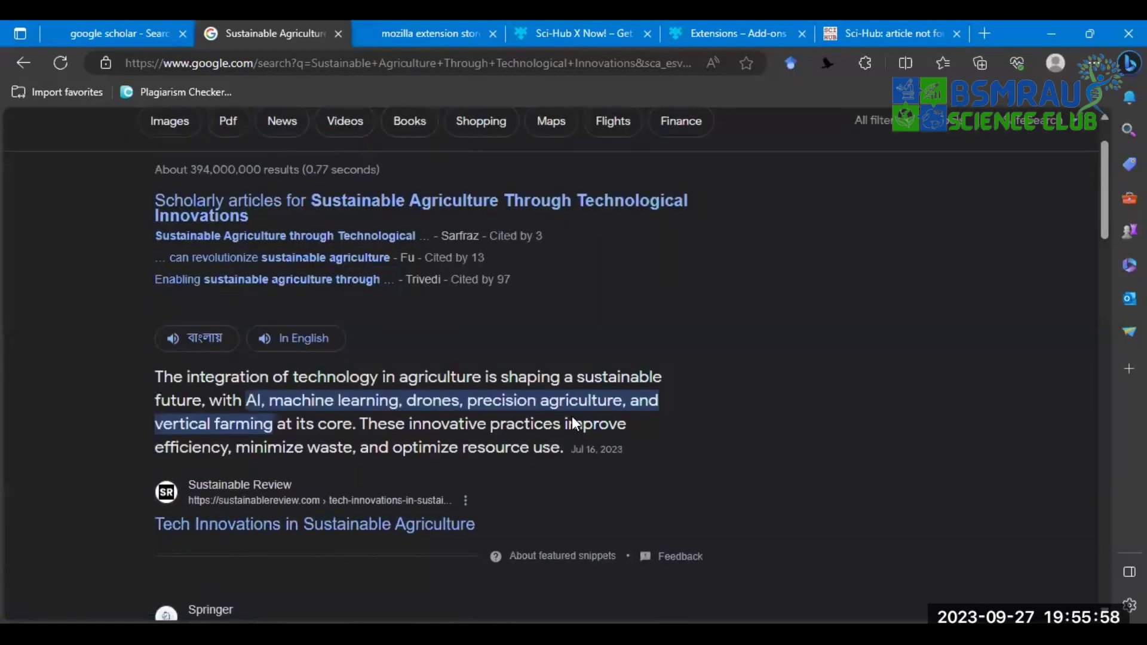
scroll(572, 424, "up", 1)
Add 'researchgate' to the query and open the 'Innovative Technologies and Sustainable Agricultural Development' result.
left_click(509, 147)
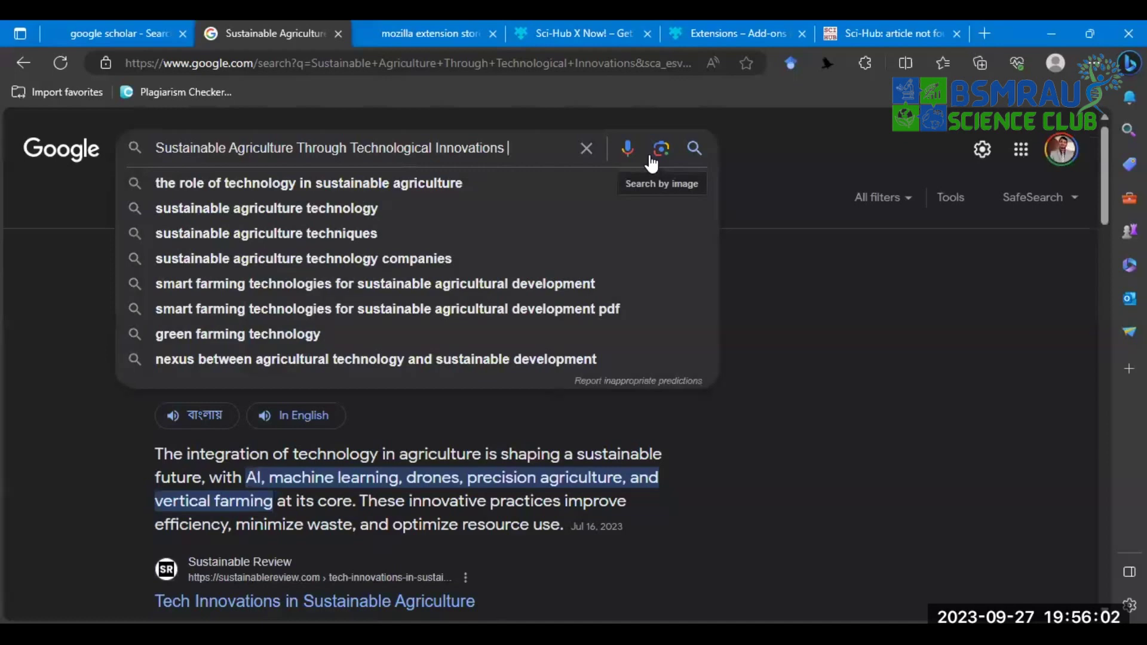
type("reseacrchga")
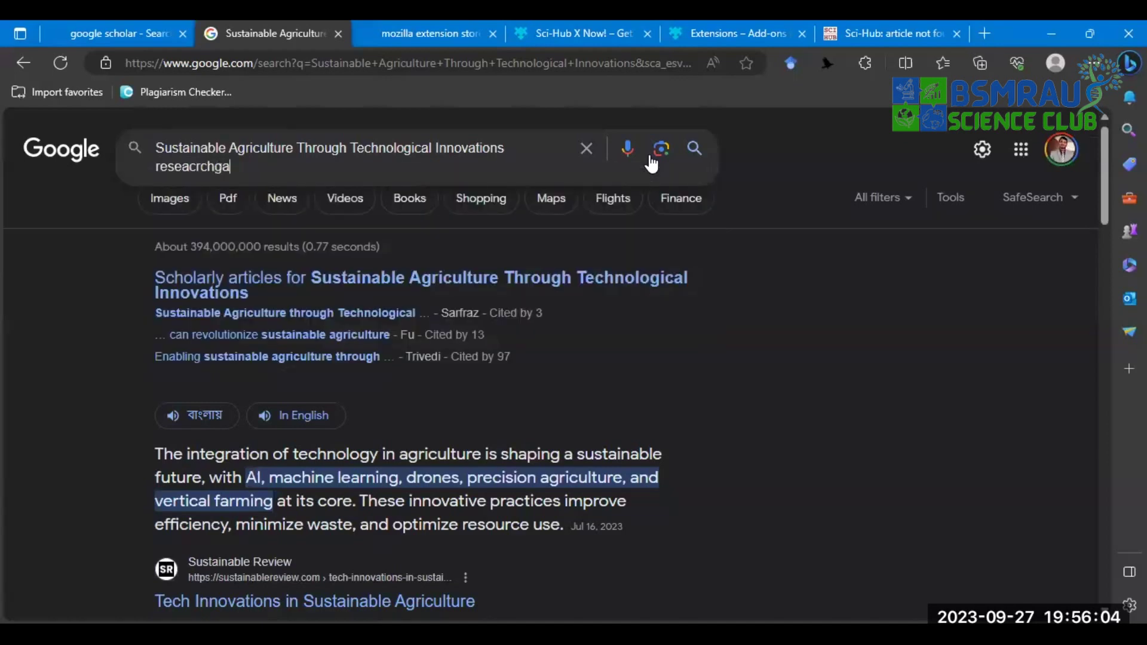
type("te")
key("Return")
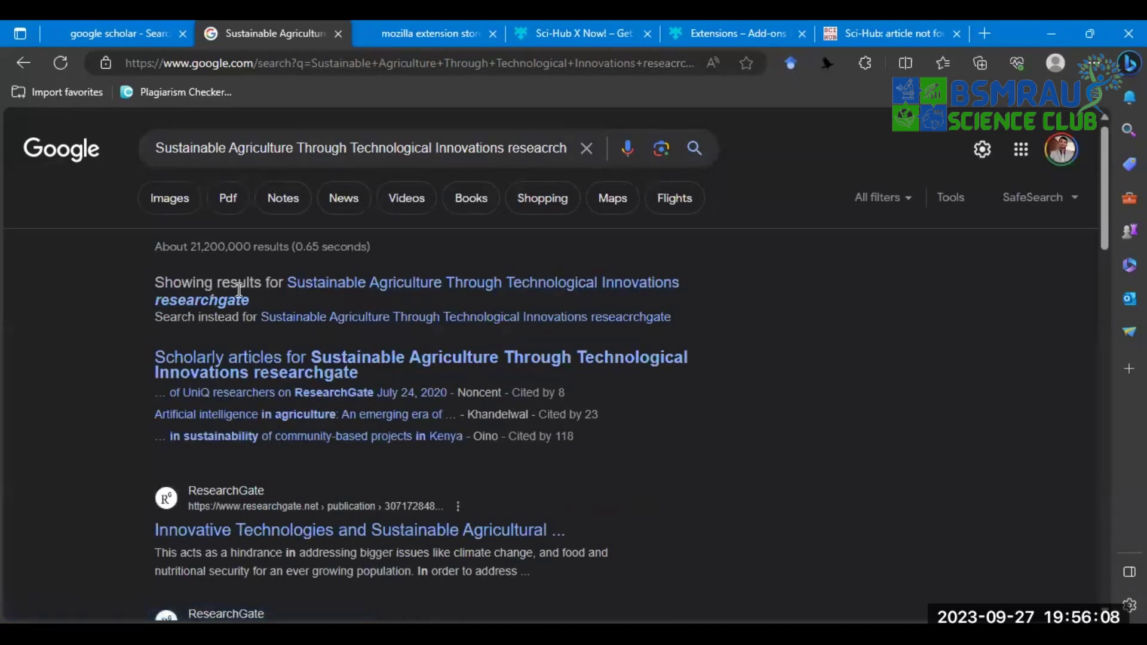
left_click(239, 289)
left_click(239, 290)
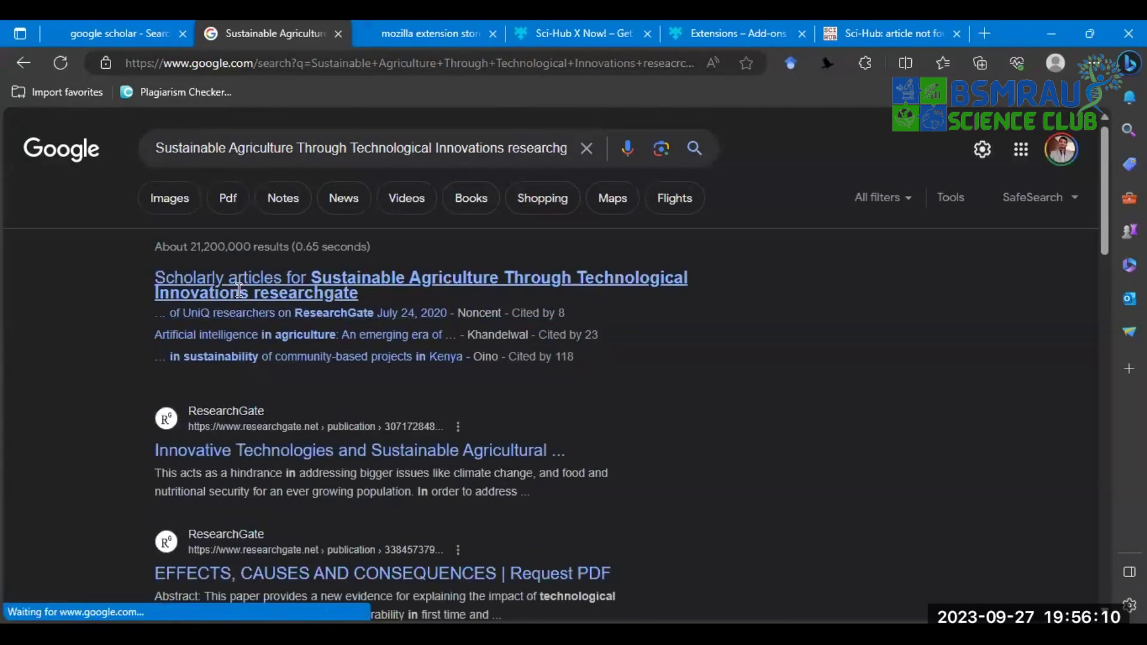
left_click(322, 459)
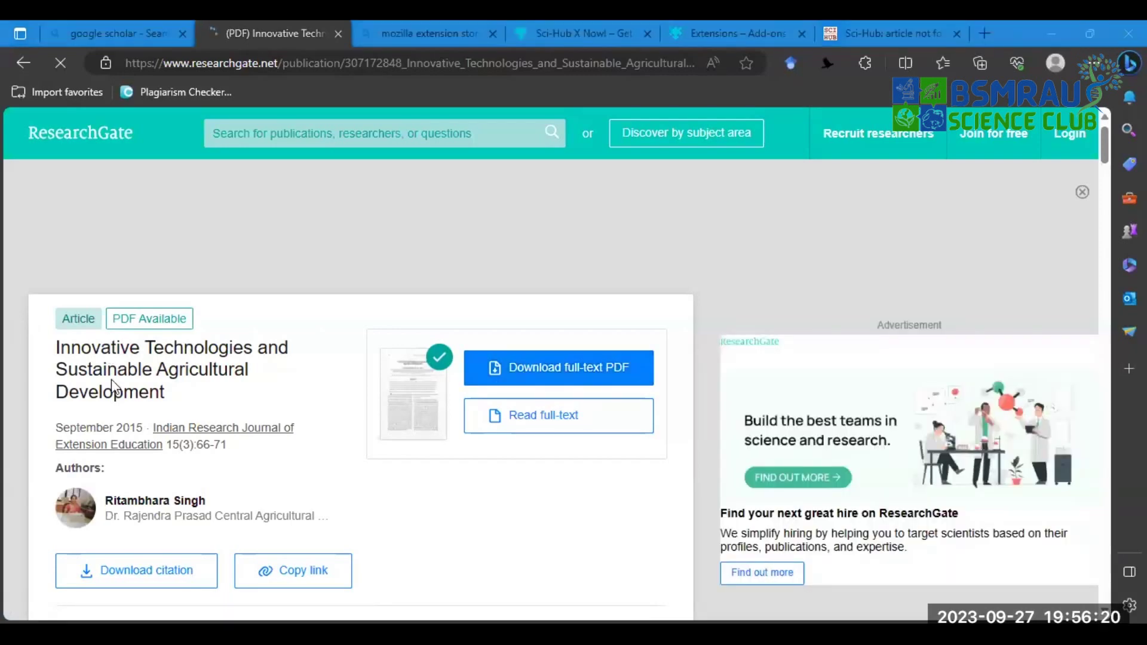
Download the full-text PDF, InnovativetechnologiesSinghandVyaspublishedIRJEE.pdf, from ResearchGate.
left_click(500, 388)
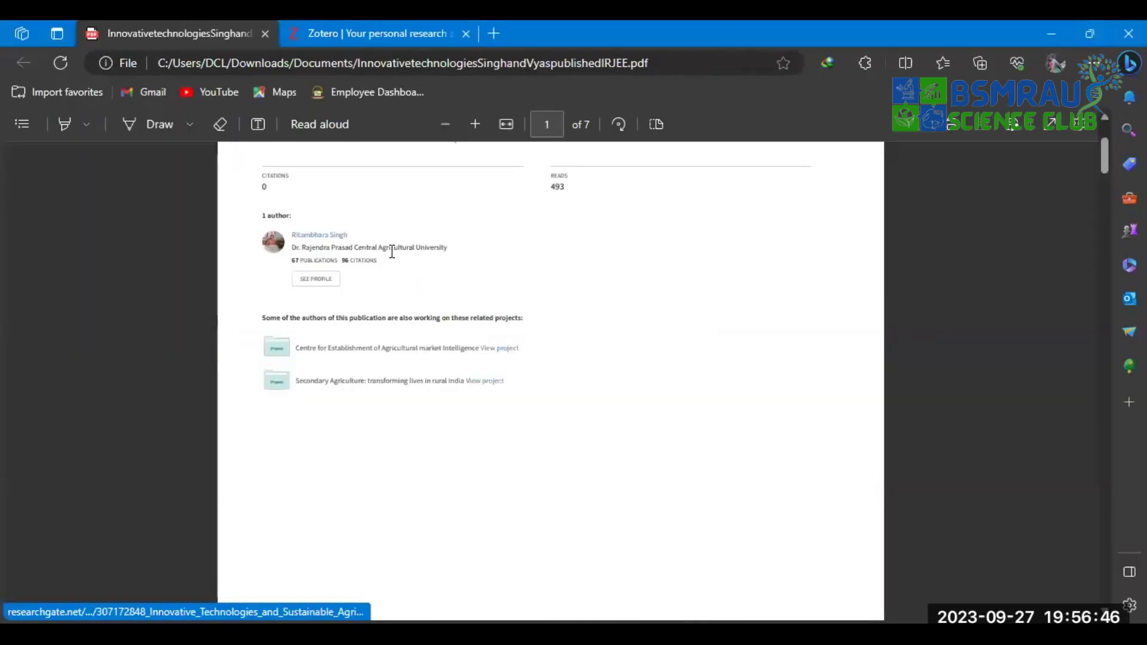
Scroll to page 2 and read the abstract and keywords on sustainable agriculture and innovative technologies.
scroll(391, 261, "down", 3)
scroll(392, 261, "down", 10)
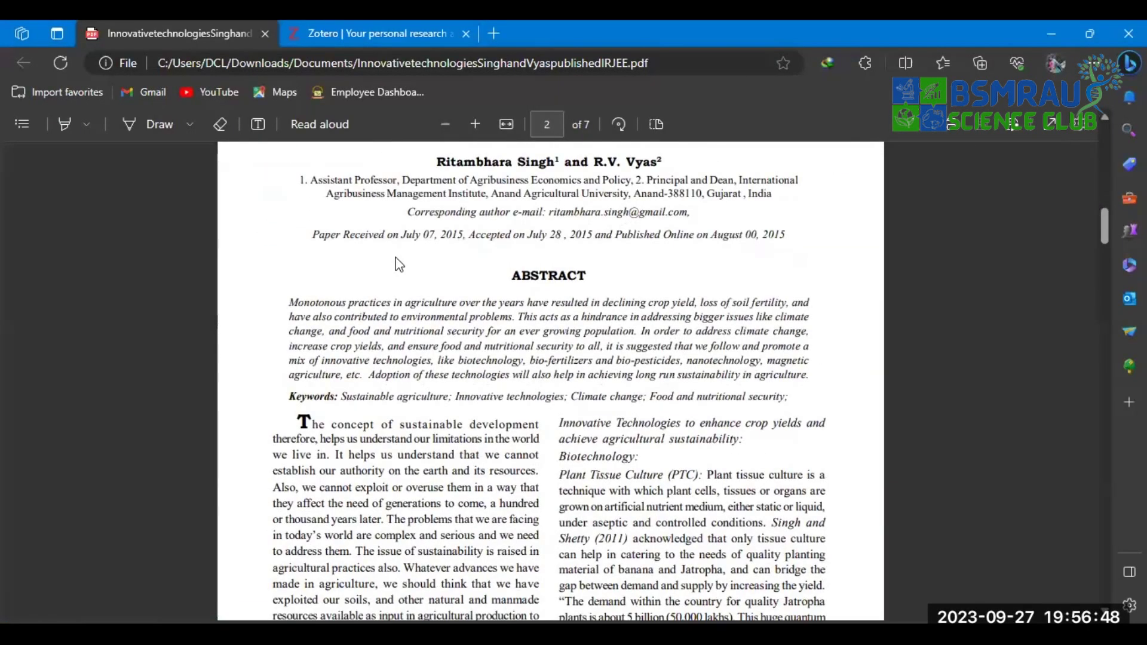
scroll(404, 257, "up", 5)
scroll(403, 257, "down", 6)
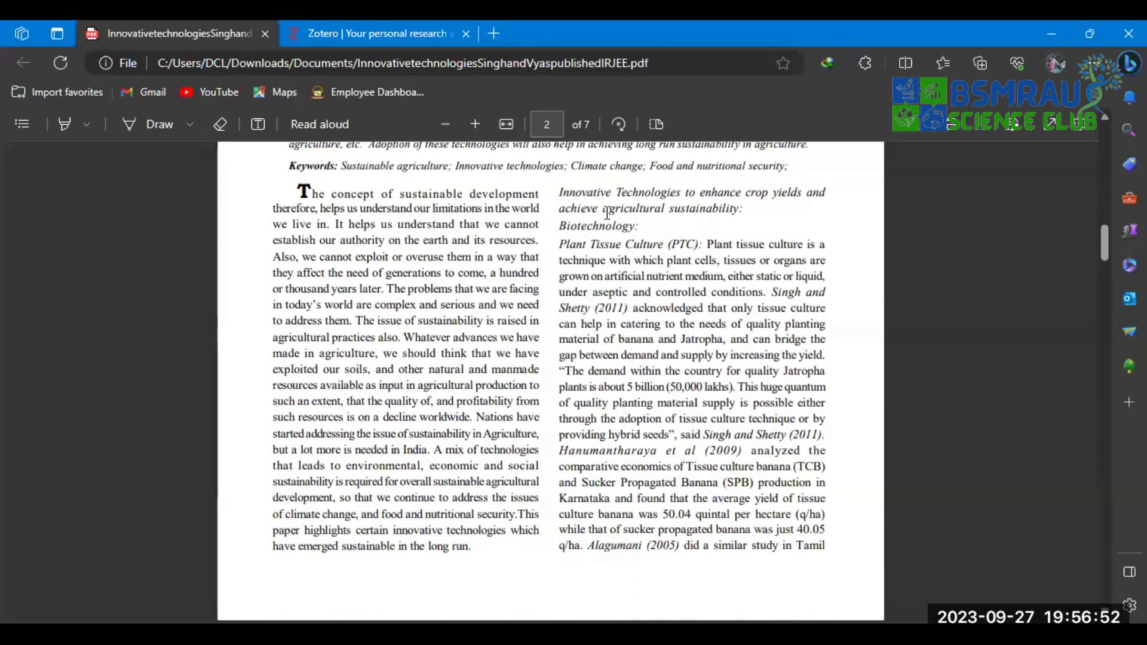
scroll(1005, 176, "up", 3)
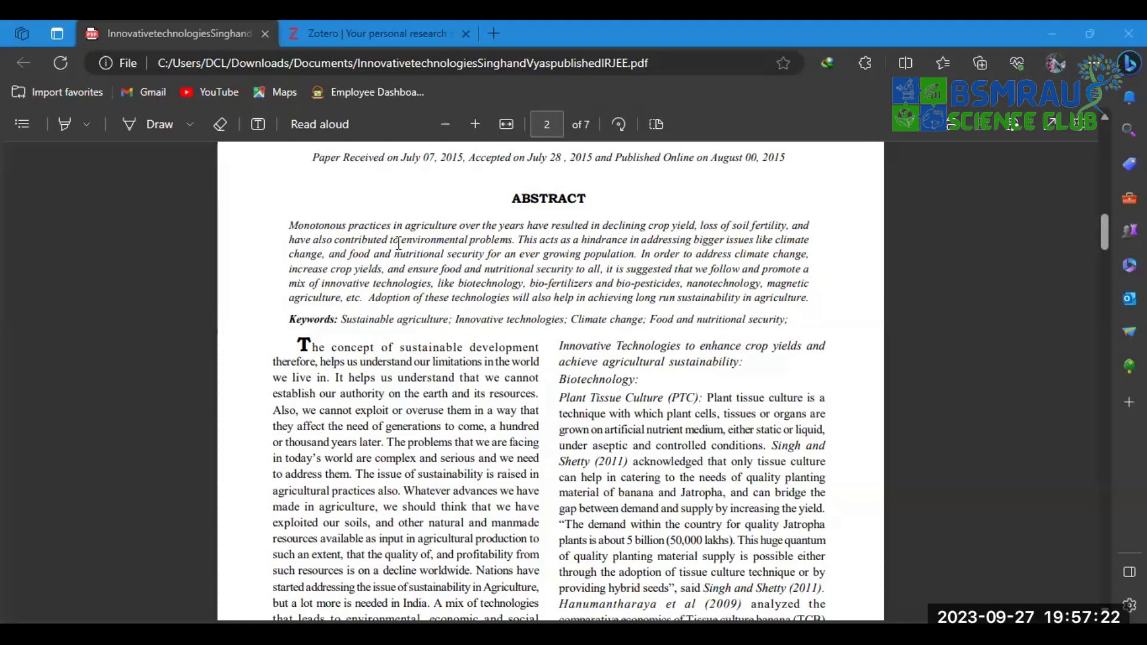
scroll(399, 242, "down", 3)
scroll(402, 262, "up", 2)
scroll(409, 260, "up", 3)
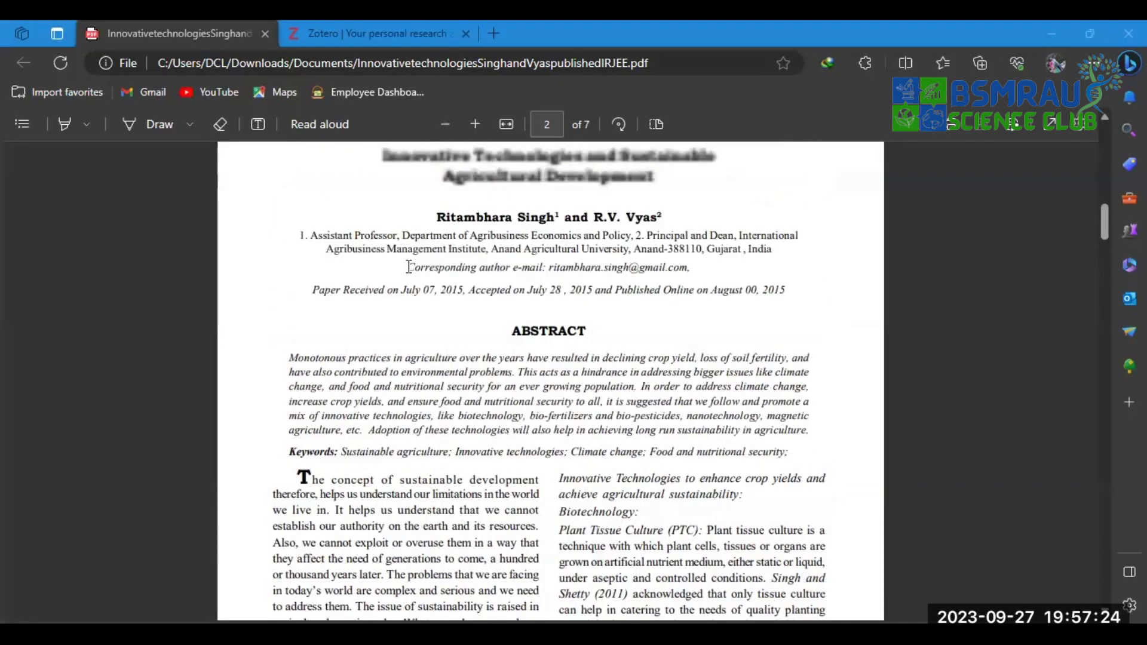
scroll(407, 270, "down", 3)
scroll(407, 270, "down", 1)
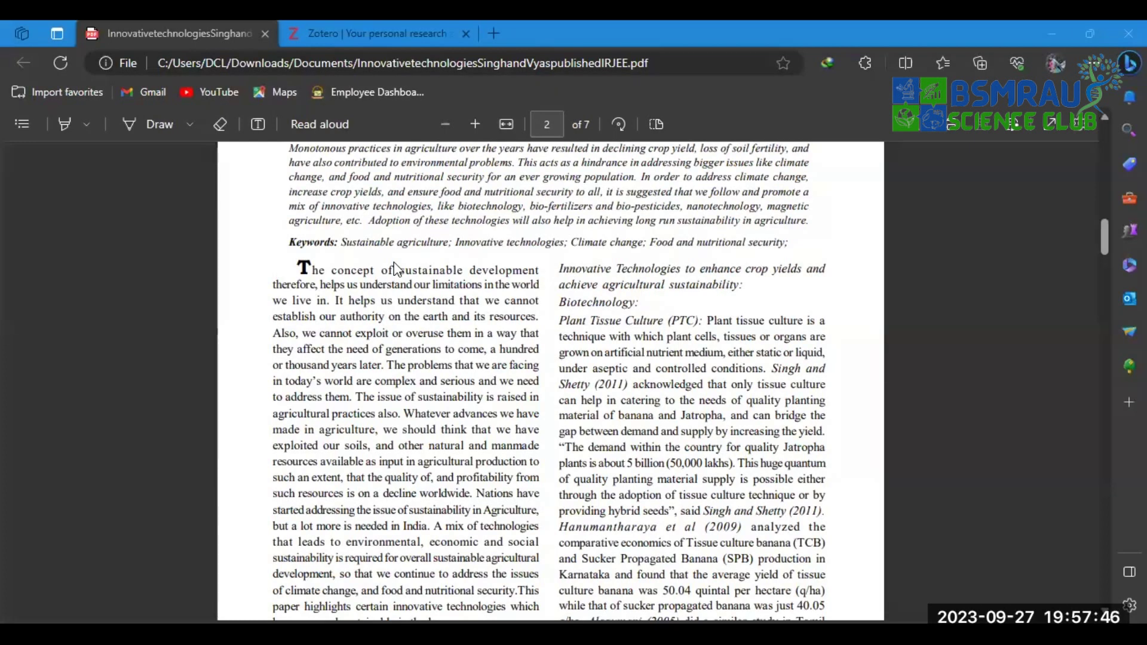
scroll(395, 269, "up", 6)
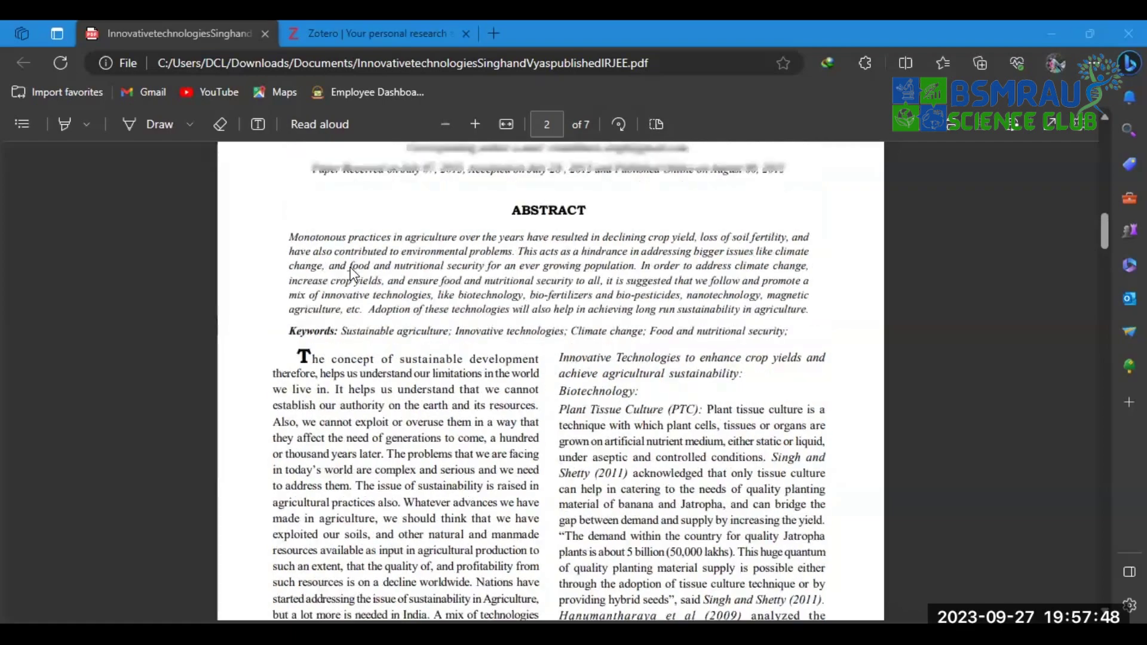
Highlight the title, skim pages 3–6 to the Conclusion, then return to page 2's introduction.
scroll(367, 265, "down", 3)
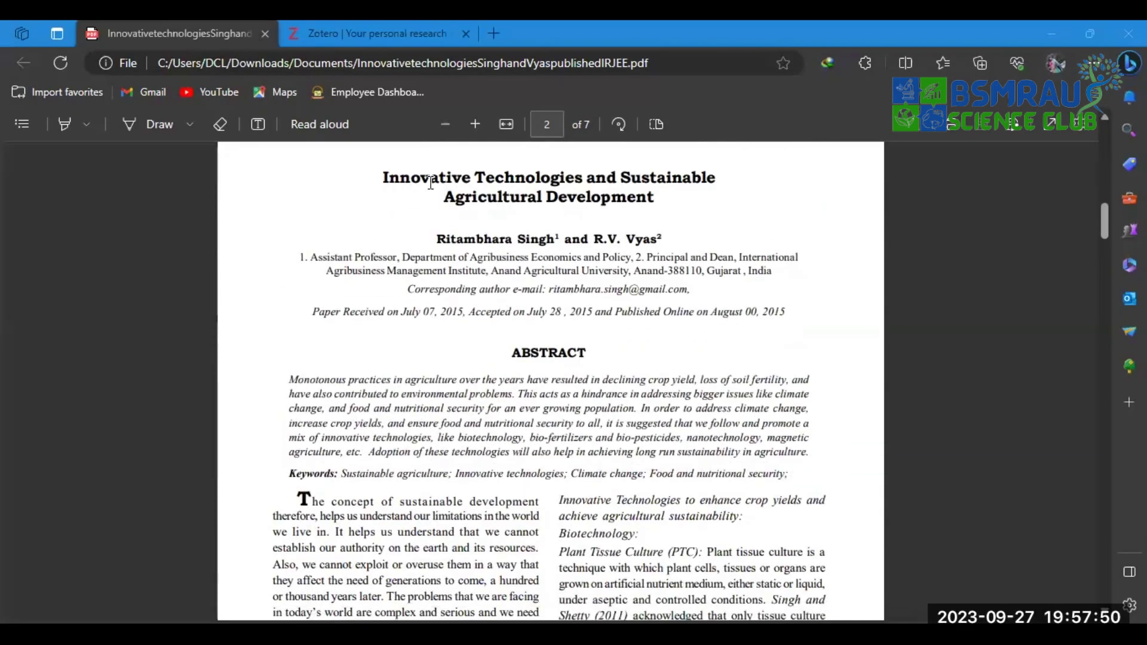
left_click_drag(376, 178, 655, 198)
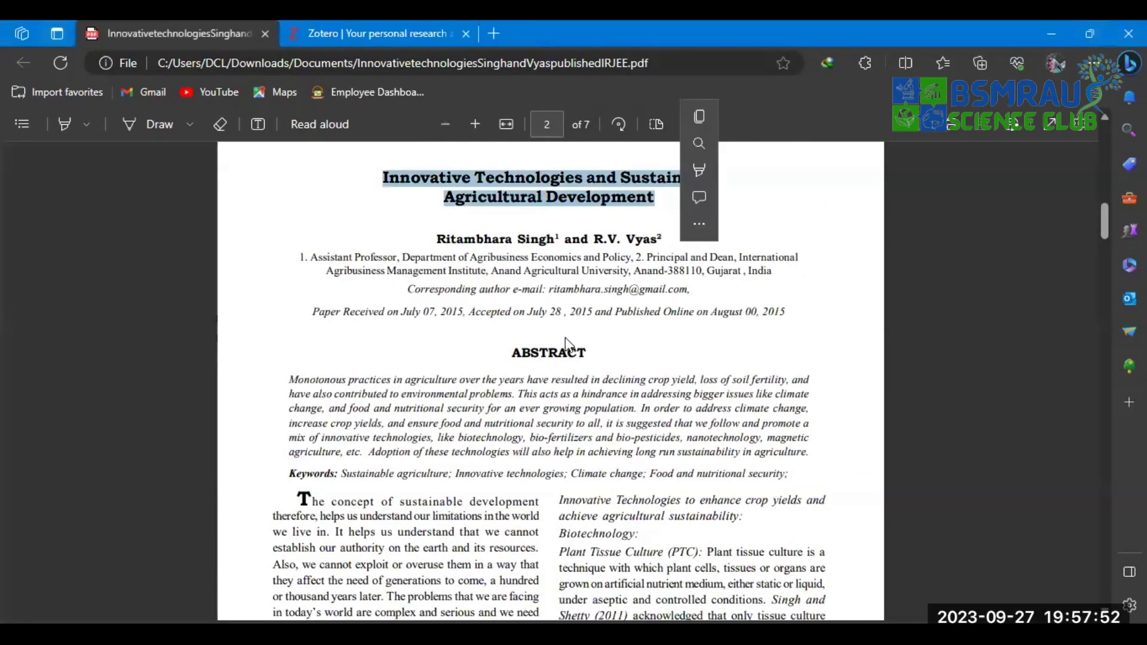
scroll(443, 201, "down", 8)
scroll(444, 201, "down", 20)
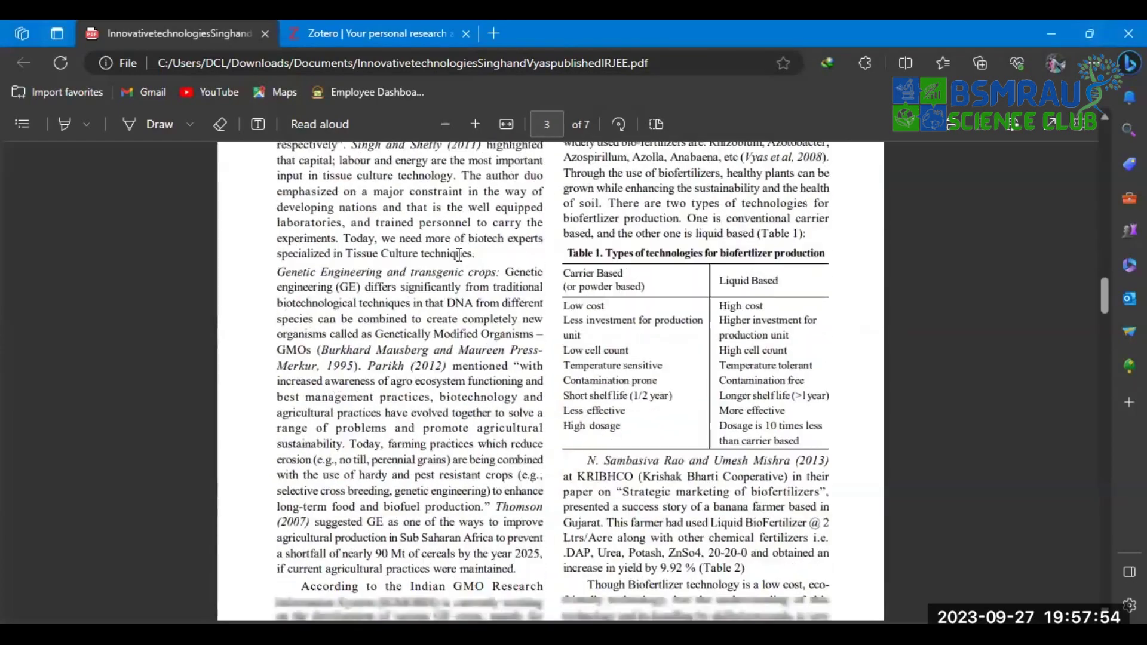
scroll(473, 282, "down", 15)
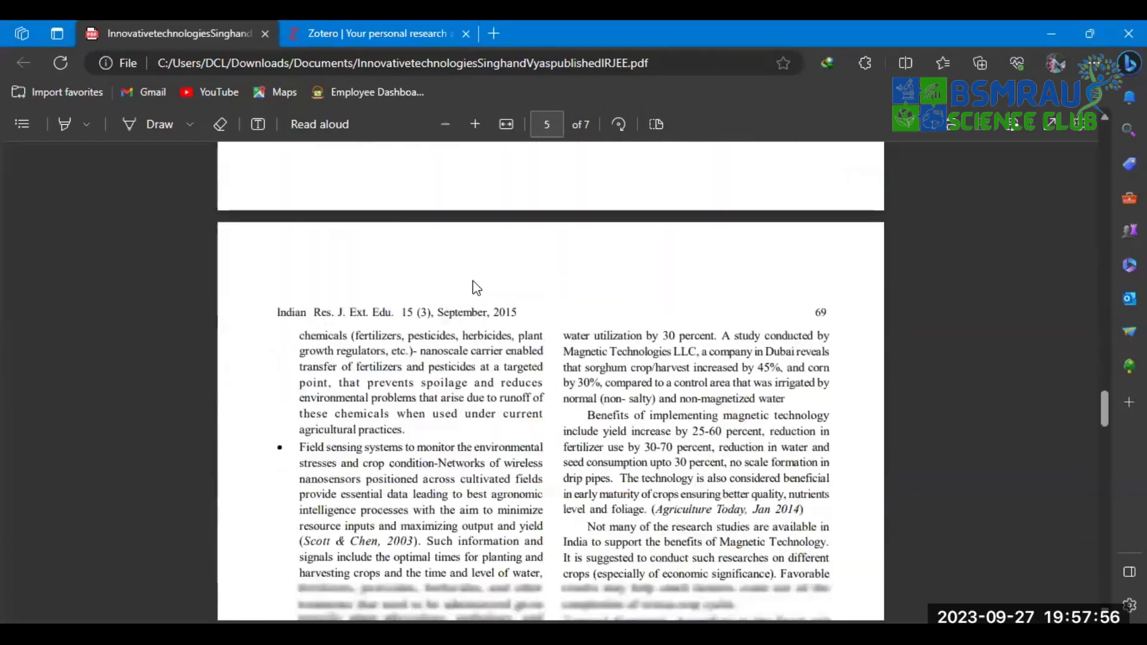
scroll(472, 281, "down", 15)
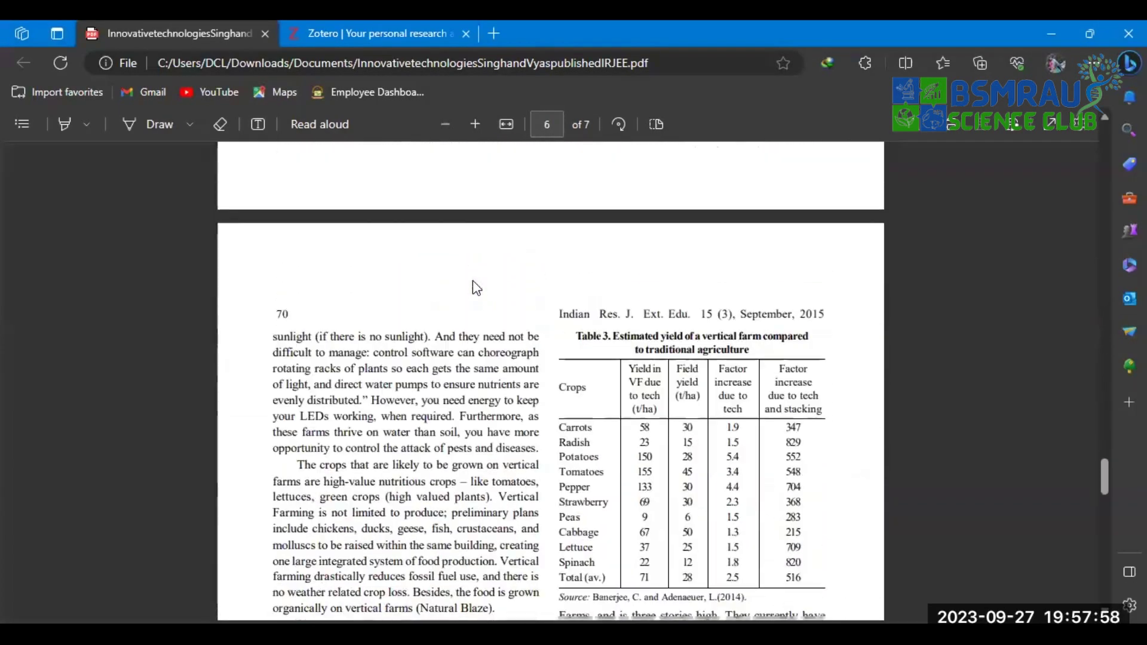
scroll(467, 314, "down", 2)
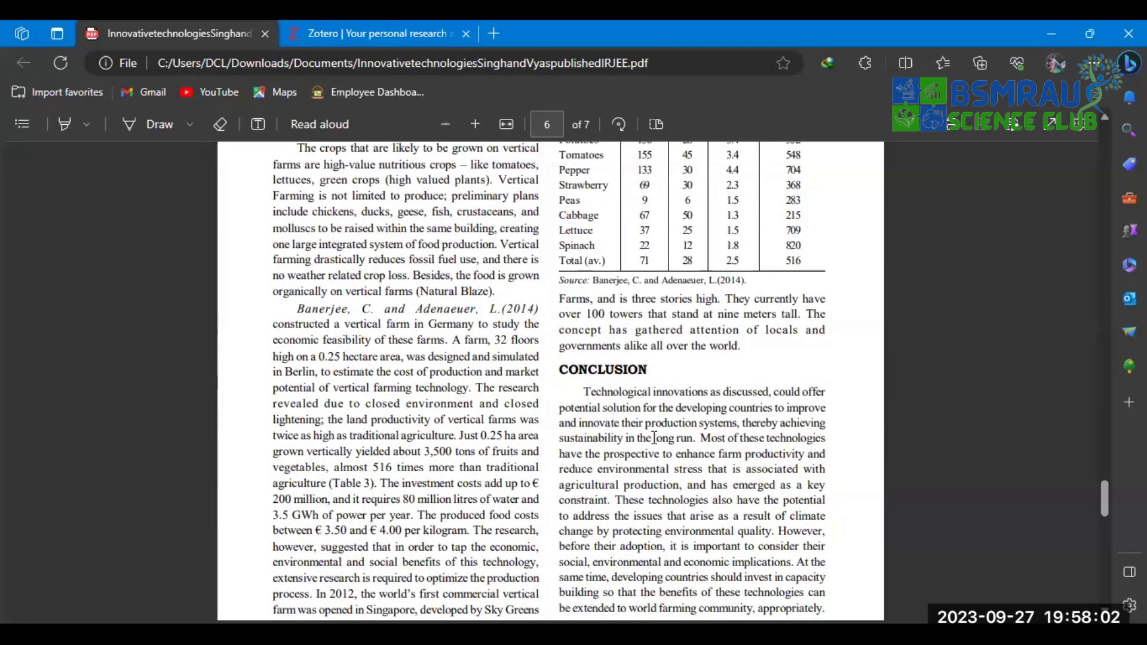
scroll(661, 427, "up", 10)
scroll(661, 427, "up", 20)
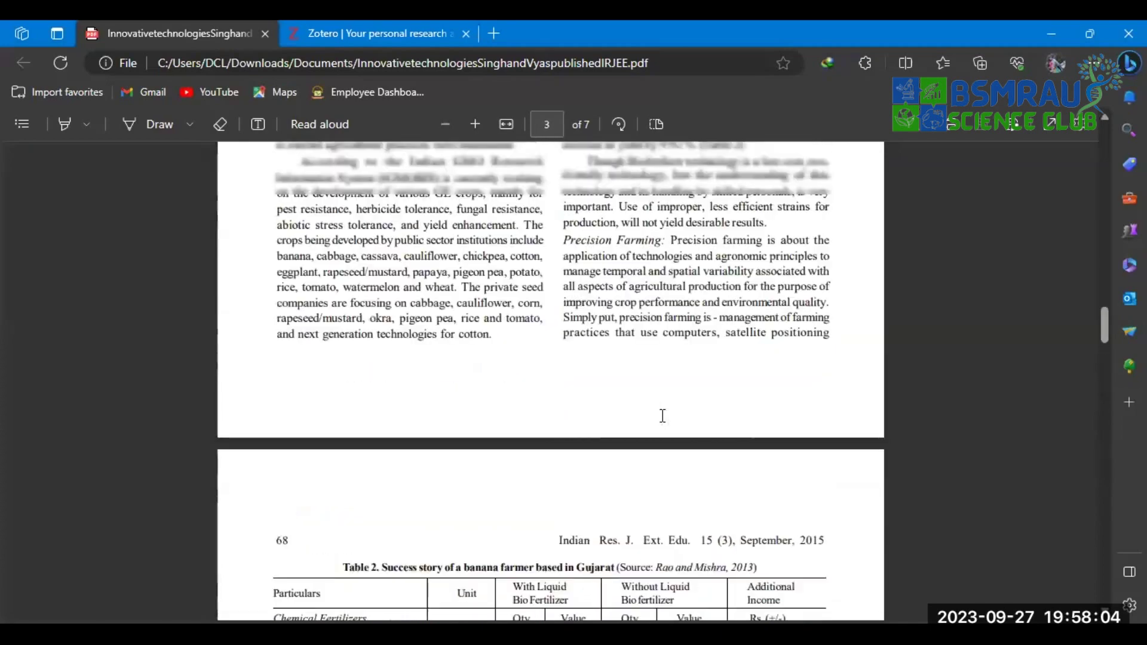
scroll(662, 409, "up", 10)
scroll(662, 410, "down", 5)
scroll(318, 255, "down", 10)
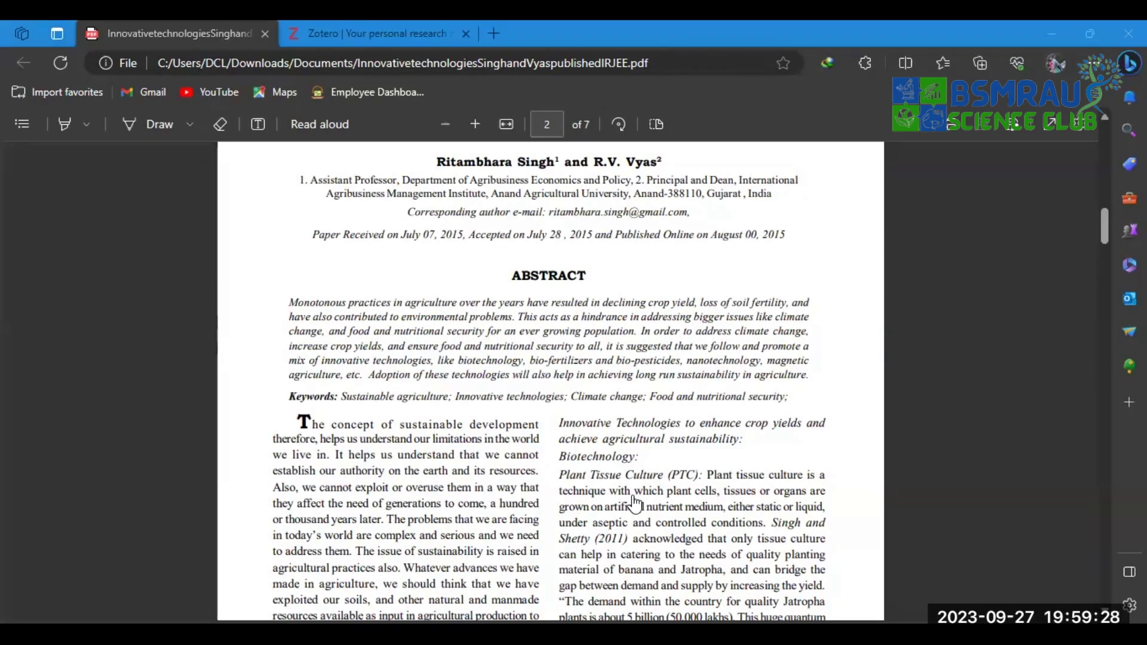
Switch back to the browser and return to the paper title's earlier search results.
key("alt+Tab")
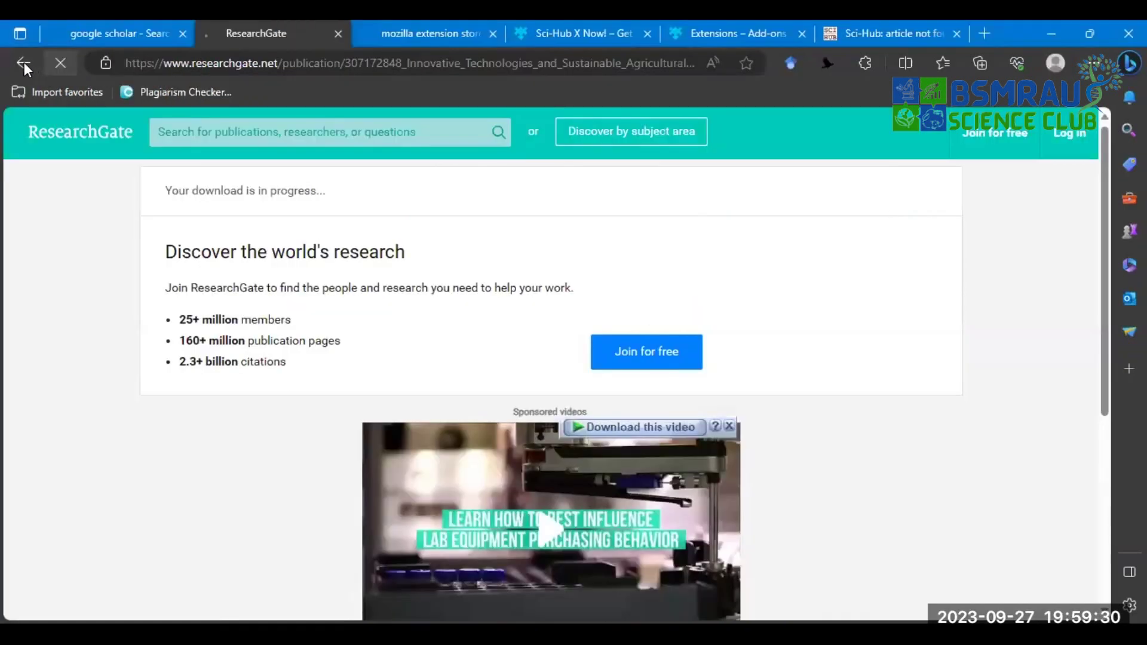
left_click(22, 64)
left_click(22, 63)
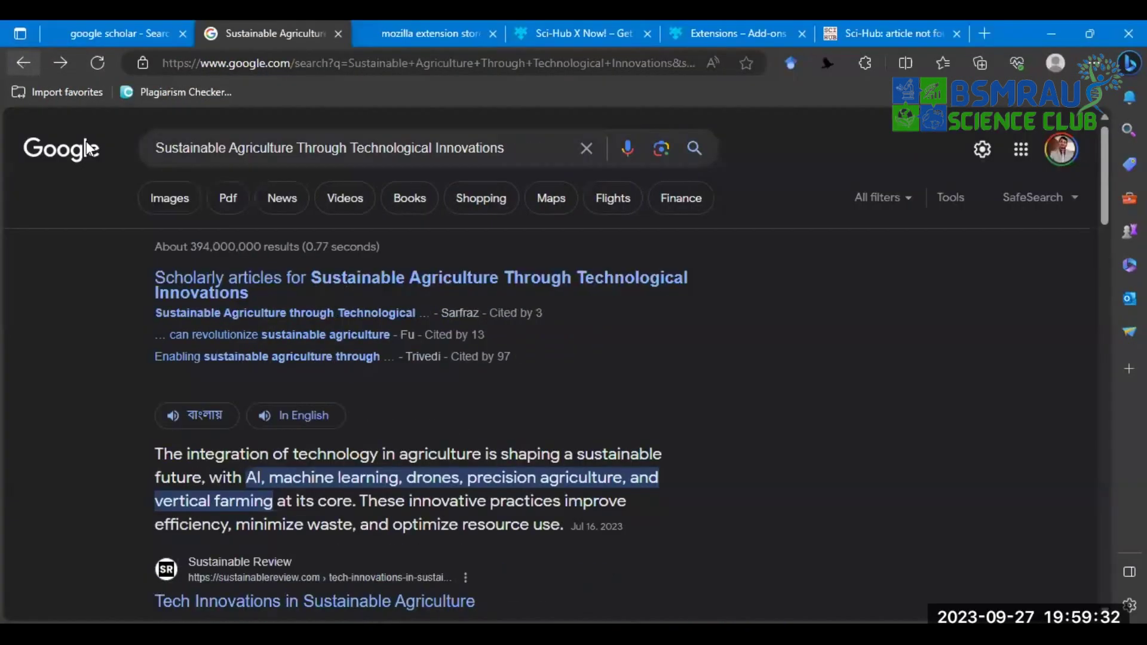
Run a web search for 'google scholar' and open the Google Scholar site.
left_click_drag(511, 147, 9, 160)
key("ctrl+c")
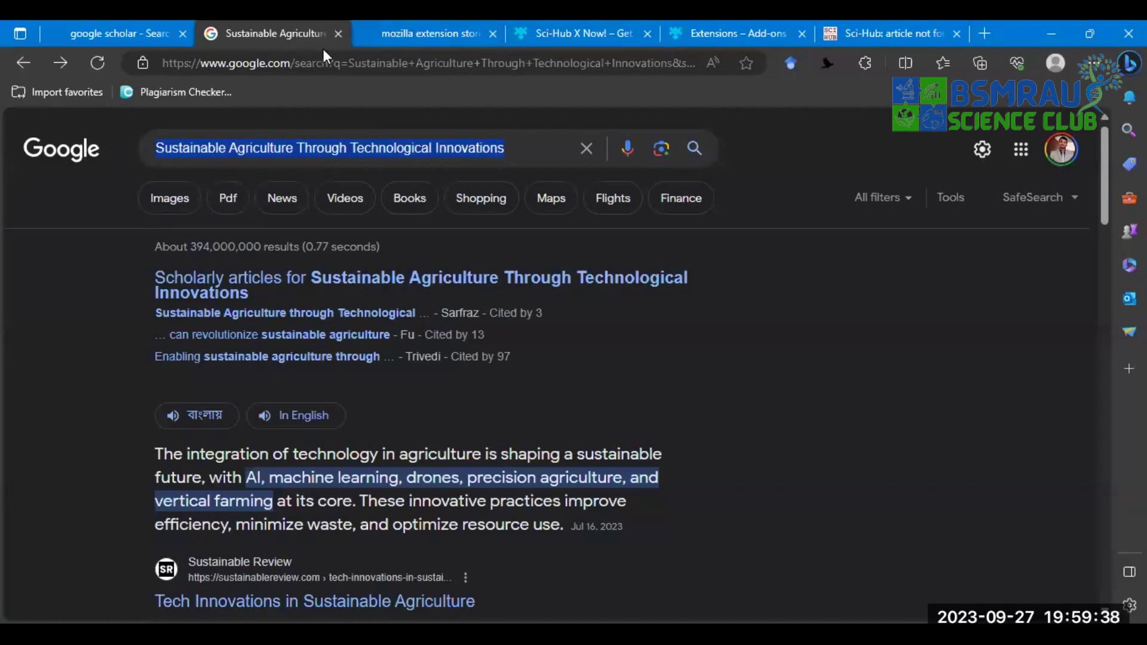
left_click(389, 63)
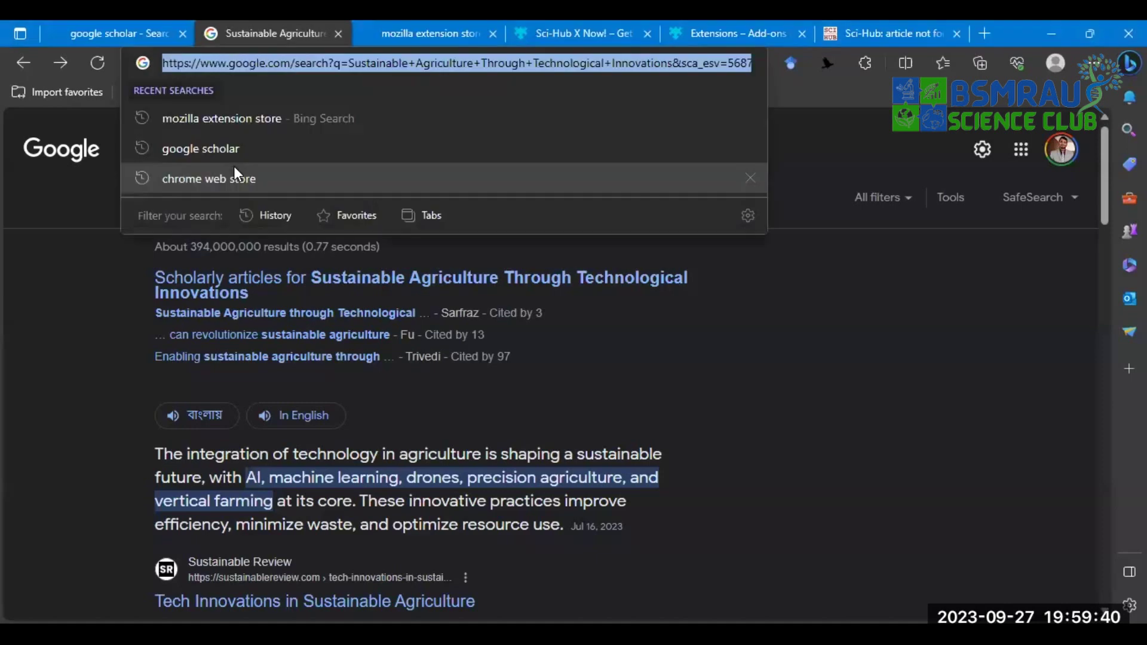
type("g")
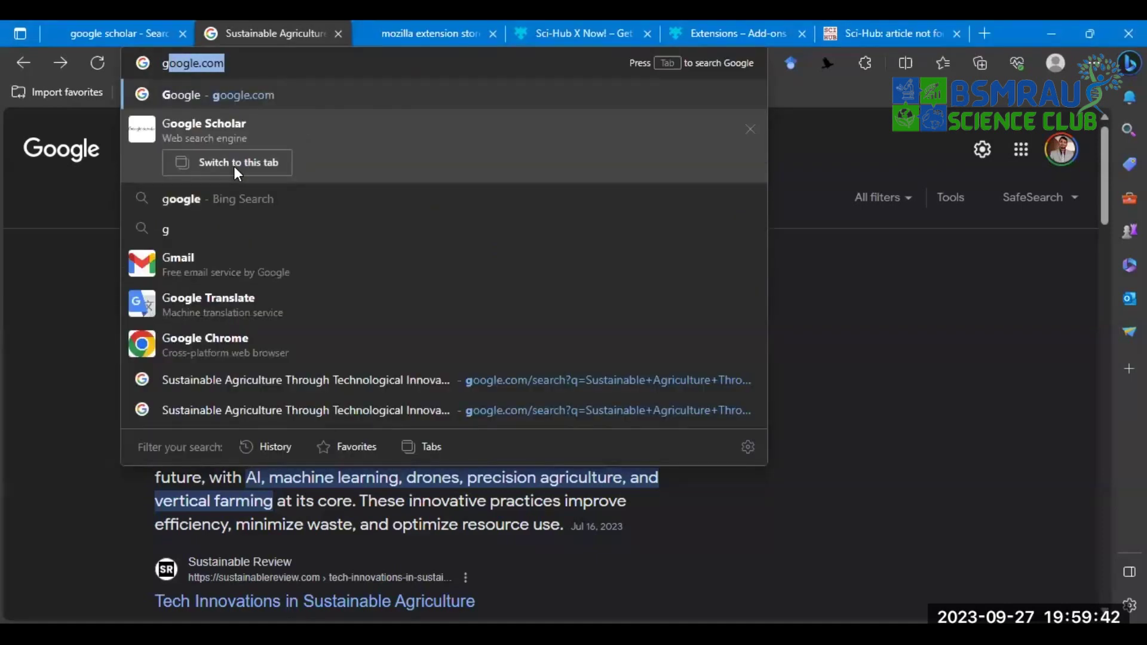
type("oogle")
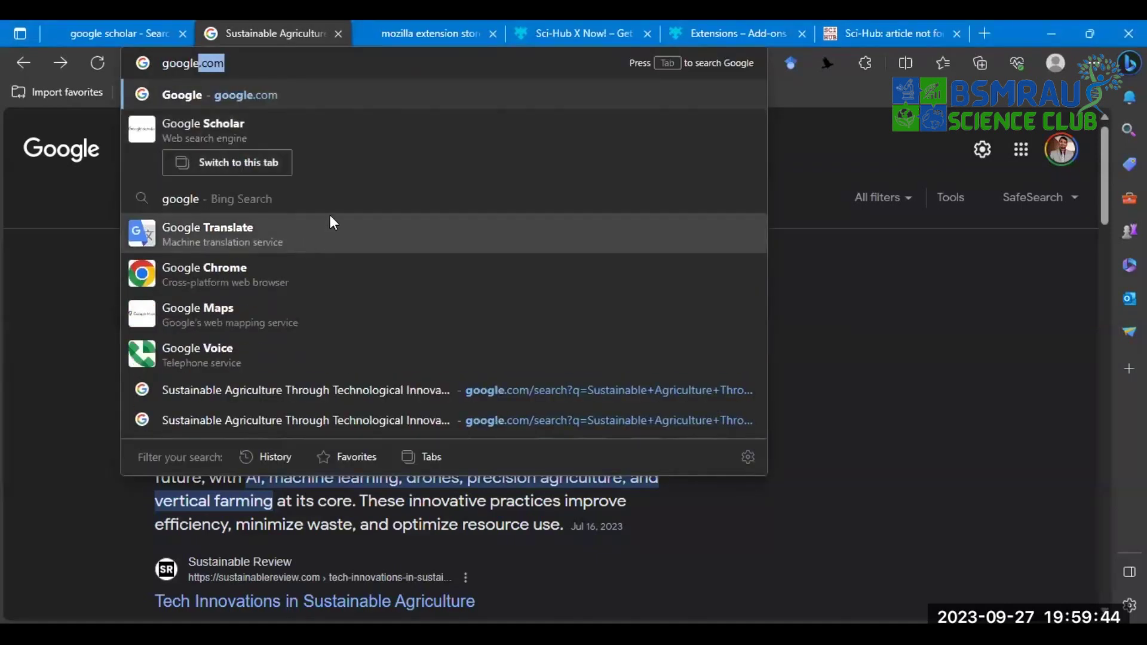
type(" scholar")
key("Return")
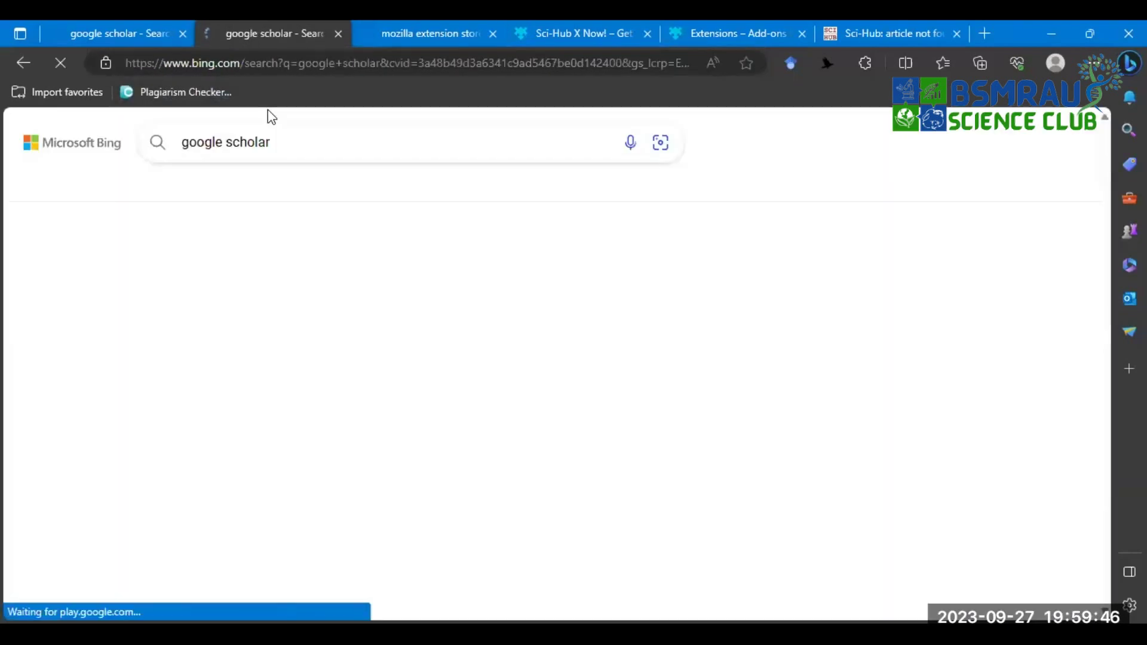
left_click(166, 298)
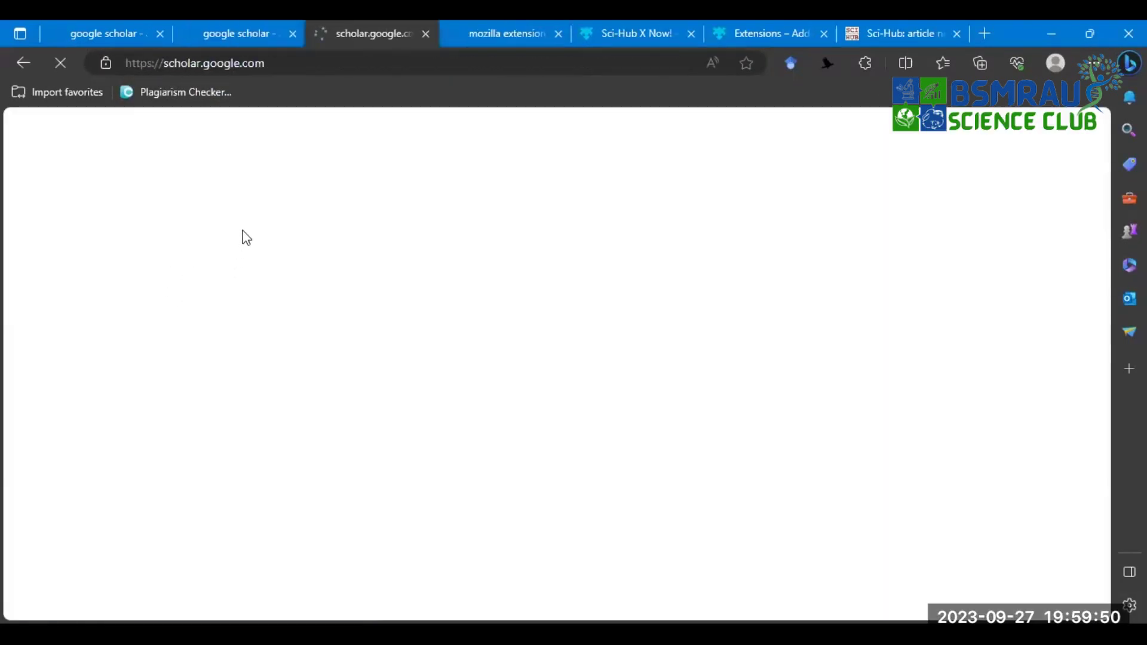
Search Google Scholar for the pasted title 'Sustainable Agriculture Through Technological Innovations'.
left_click(394, 291)
key("ctrl+v")
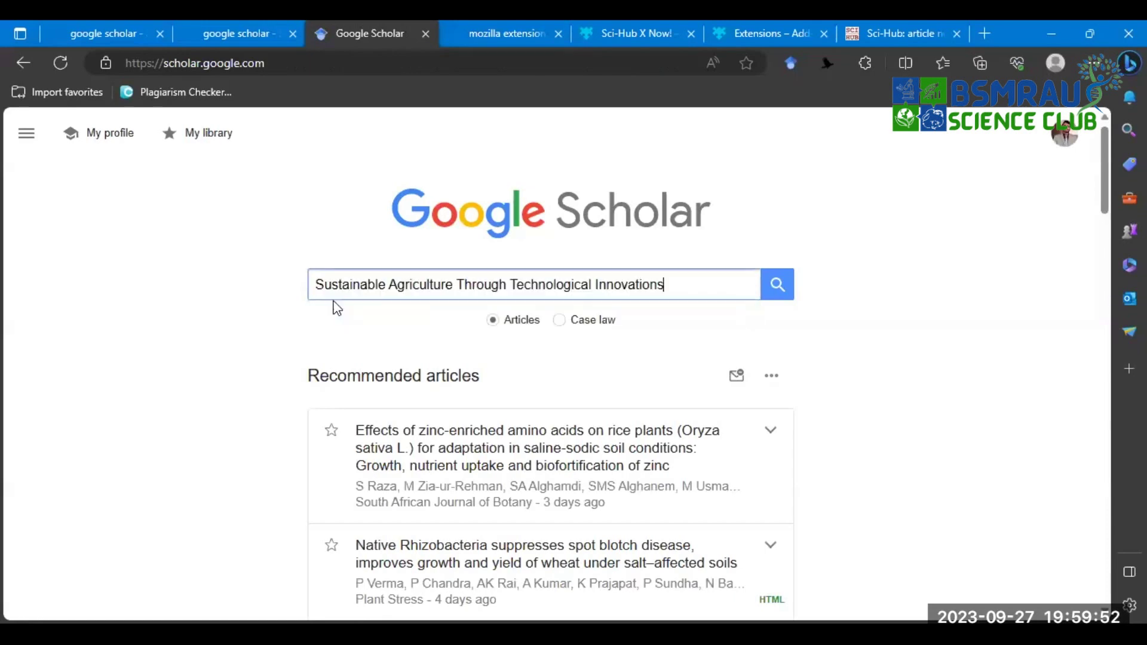
key("Return")
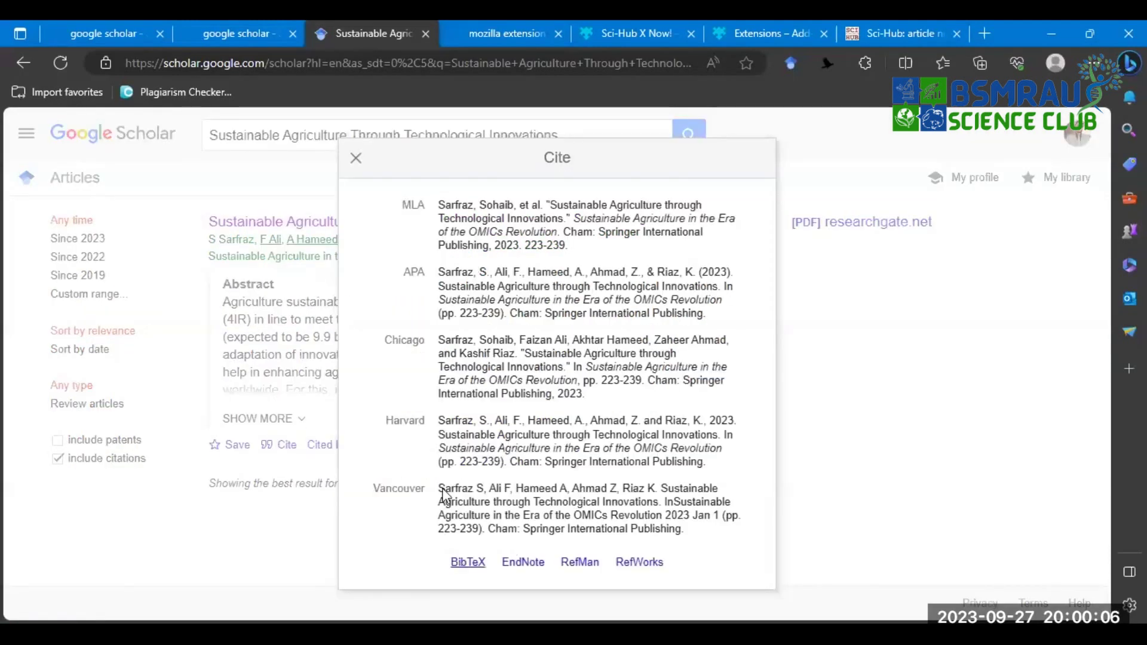
Select the APA citation in the Cite box, then export the chapter's citation to RefWorks.
triple_click(706, 316)
left_click(538, 287)
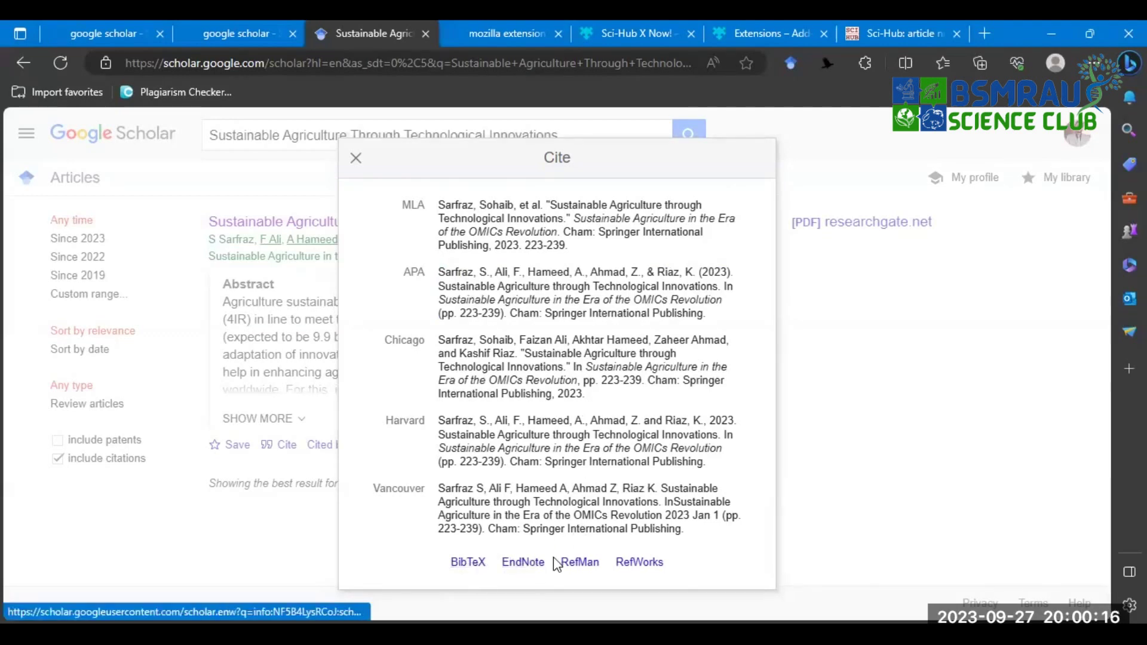
left_click(647, 563)
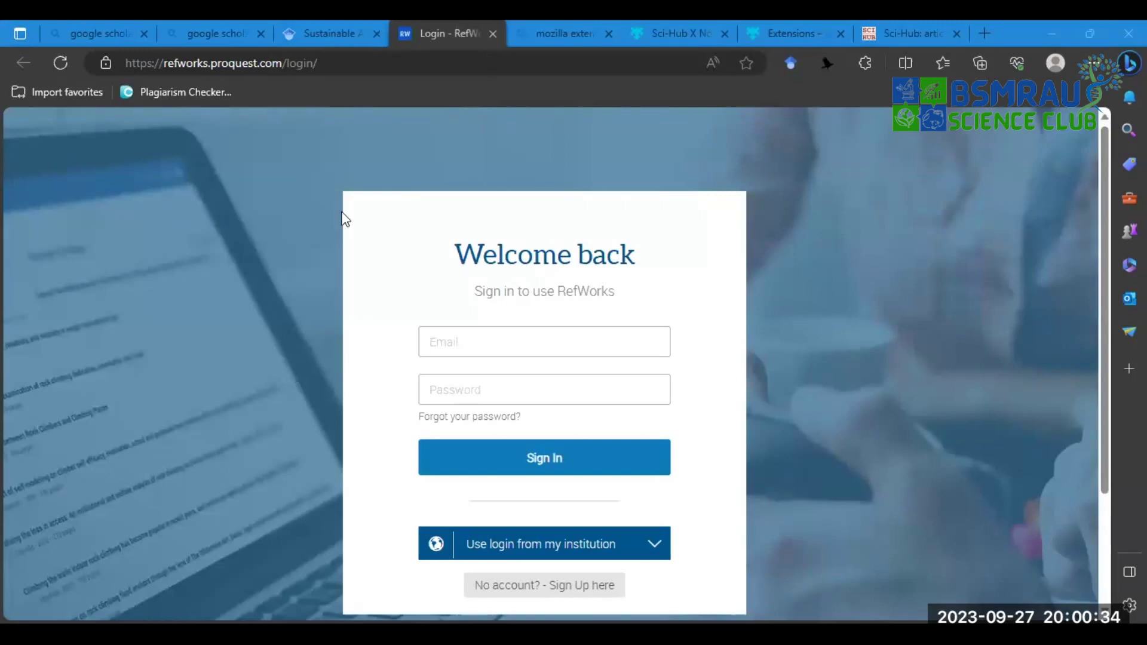
Check the RefWorks sign-in tab, then back in Scholar export the citation as RefMan.
left_click(167, 35)
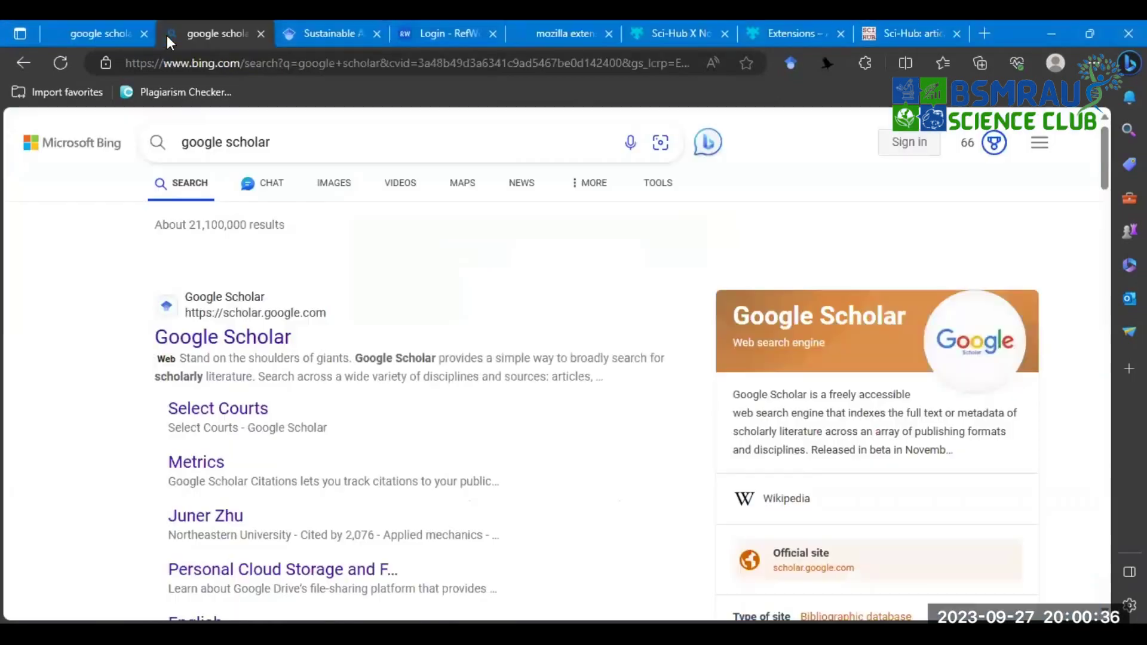
left_click(411, 34)
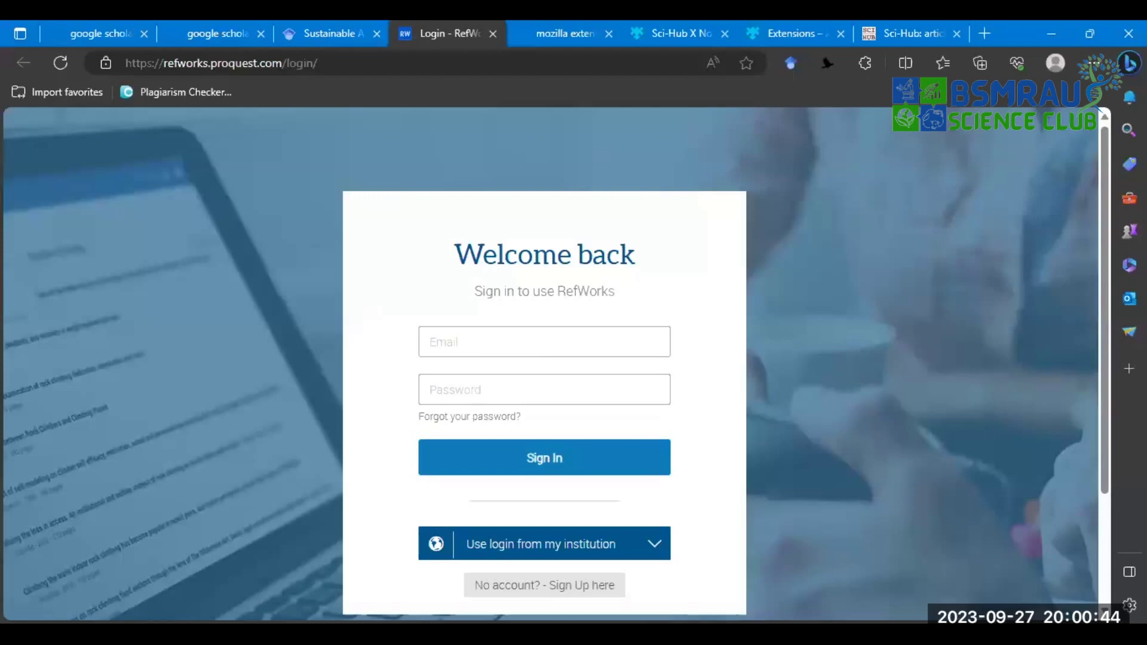
key("ctrl+shift+Tab")
left_click(580, 562)
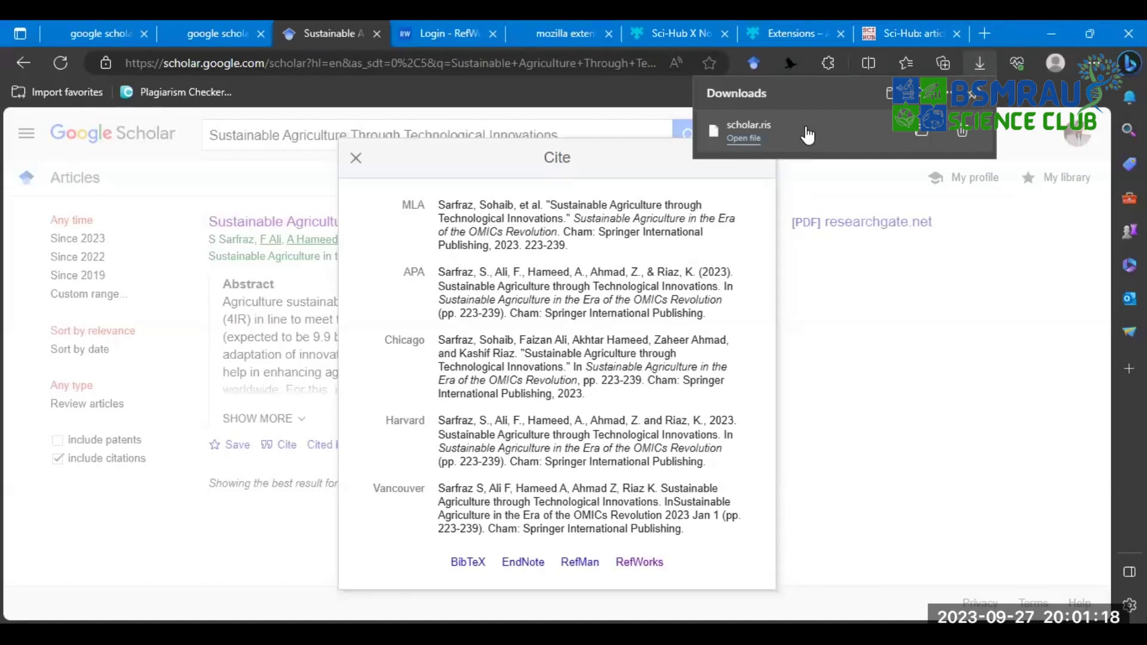
Open the downloaded scholar.ris citation file.
left_click(808, 135)
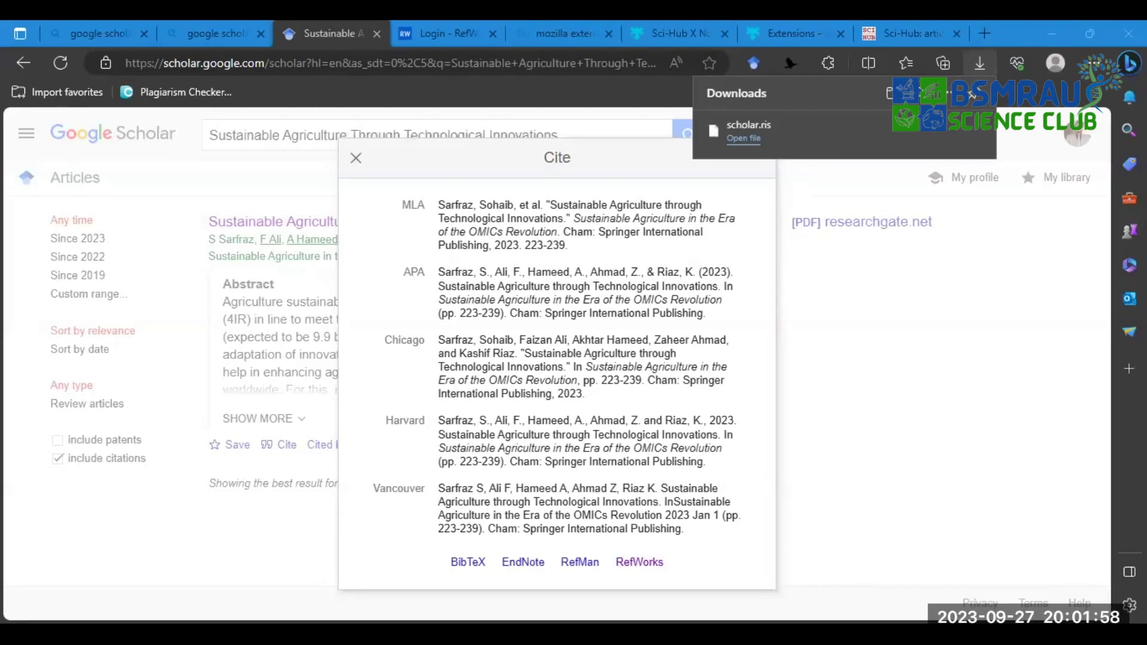
Close the Scholar, RefWorks, extension store, Sci-Hub X Now, Extensions and Sci-Hub tabs.
left_click(385, 34)
left_click(386, 33)
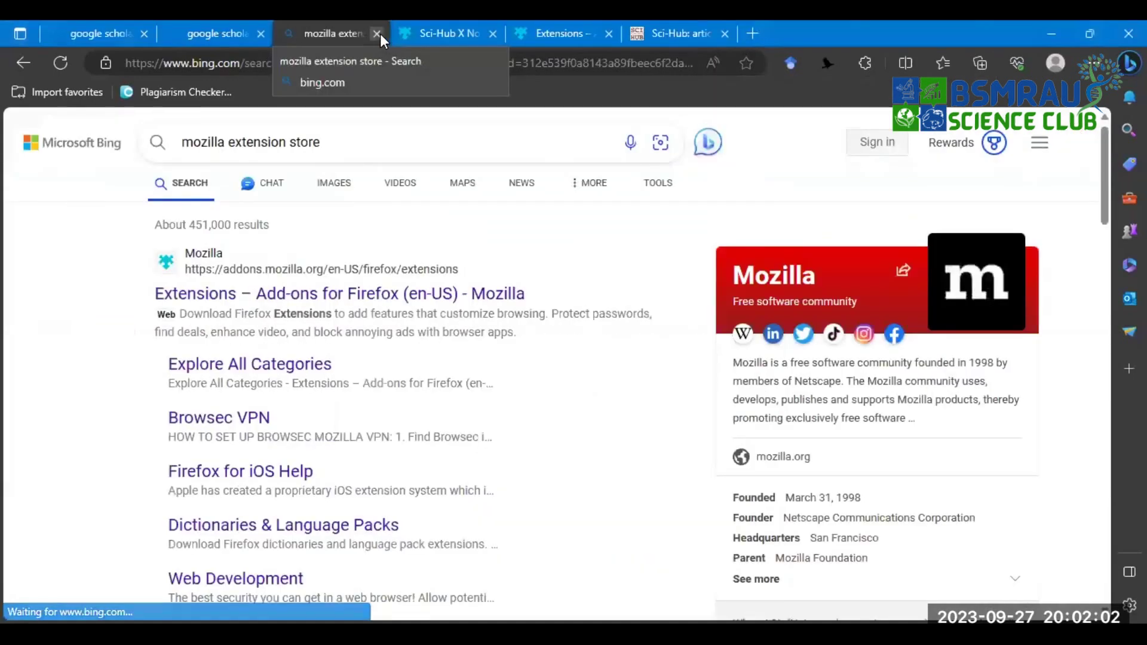
left_click(379, 34)
left_click(380, 34)
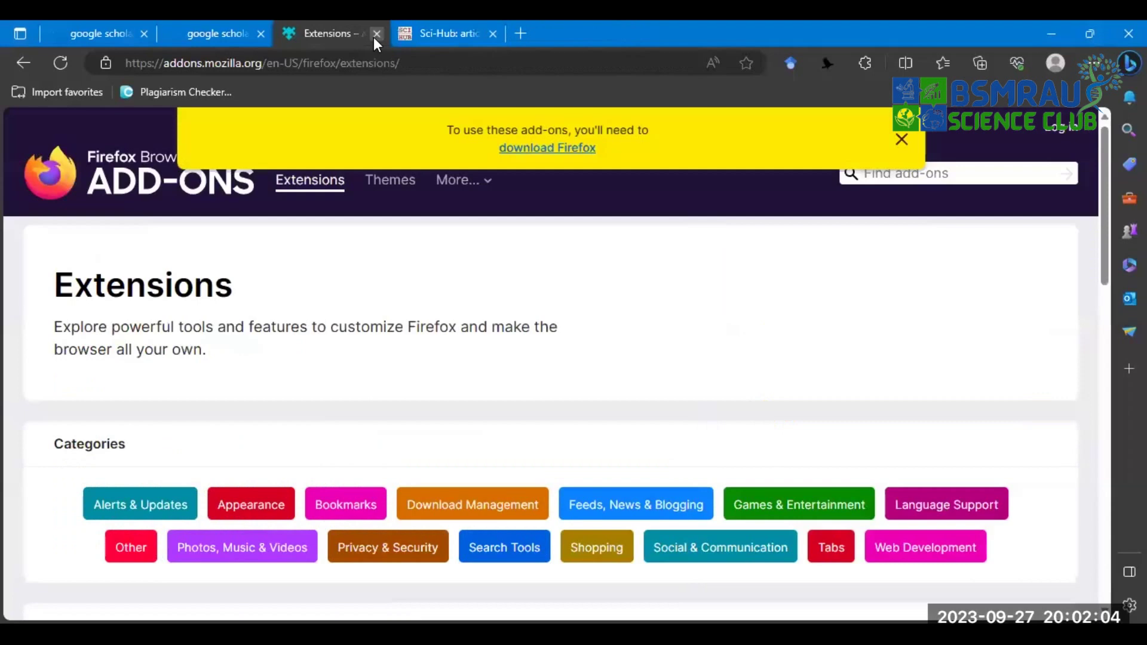
left_click(375, 33)
left_click(375, 34)
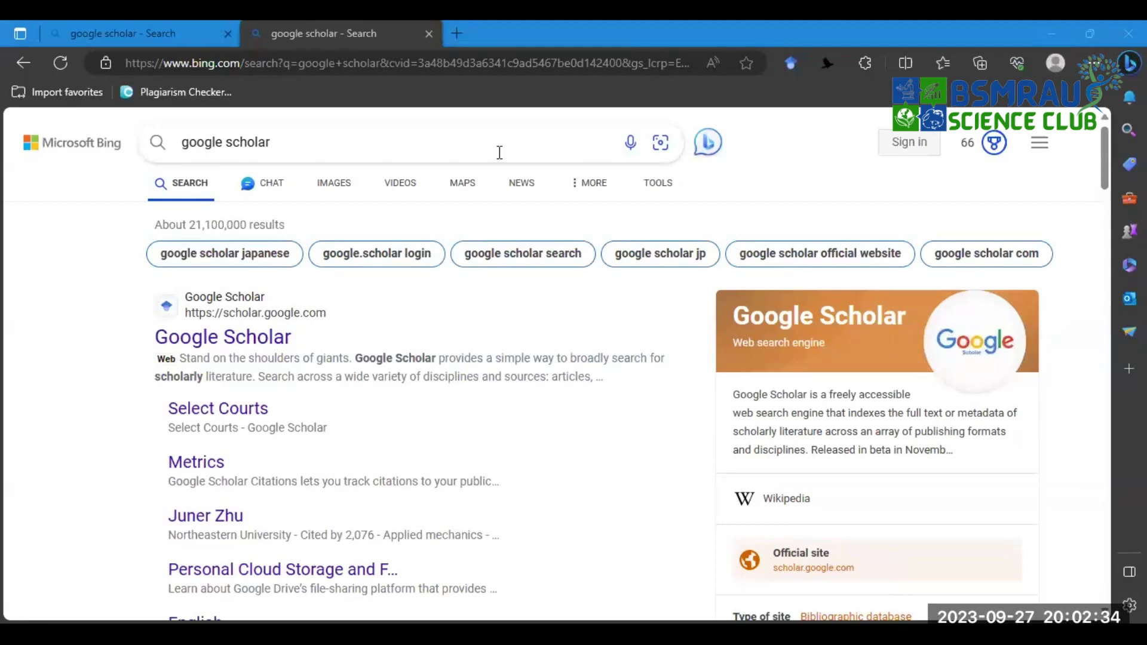
left_click(377, 62)
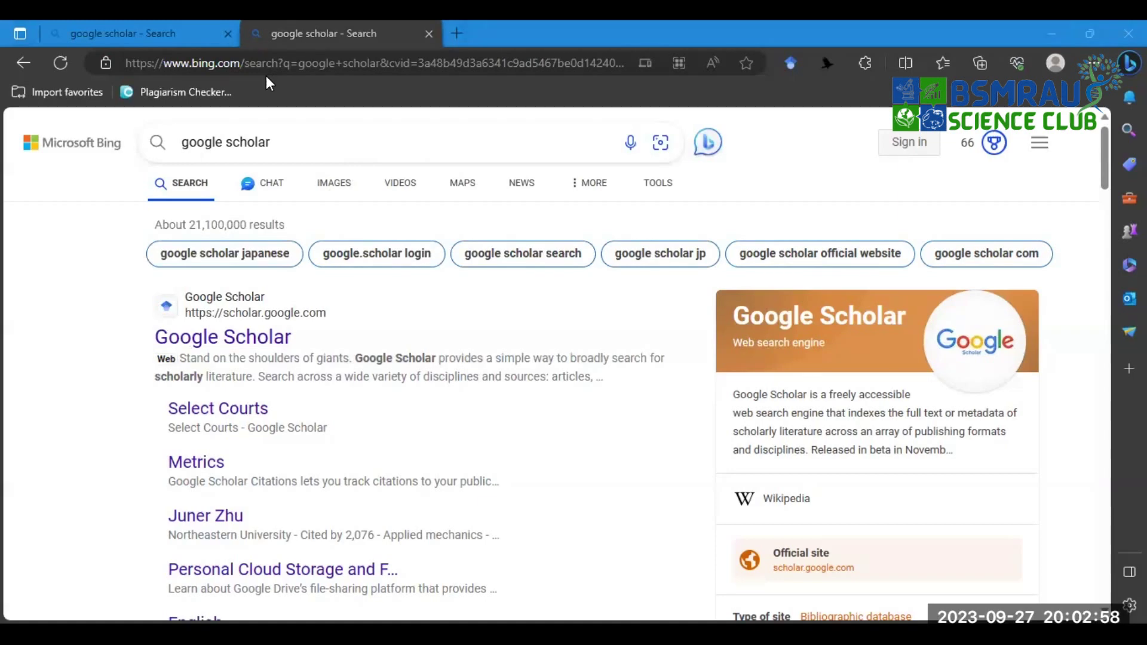
Search Bing for the pasted paper title and open the AI for agriculture innovation result.
left_click(221, 142)
type("Sustainable Agriculture Through Technological Innovations")
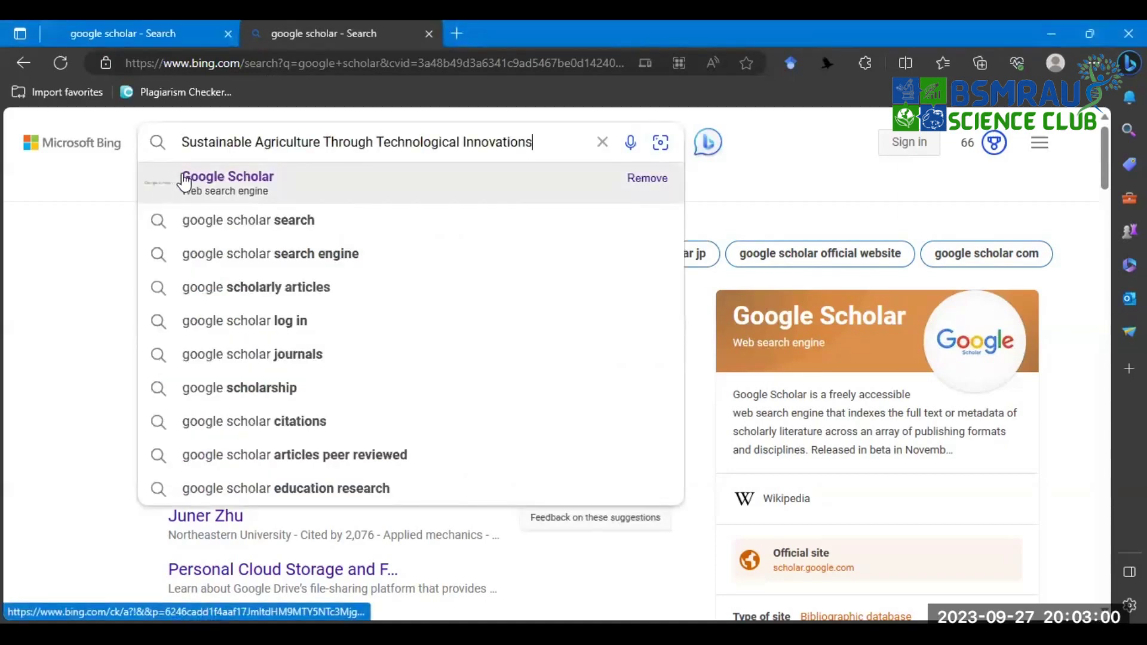
key("Return")
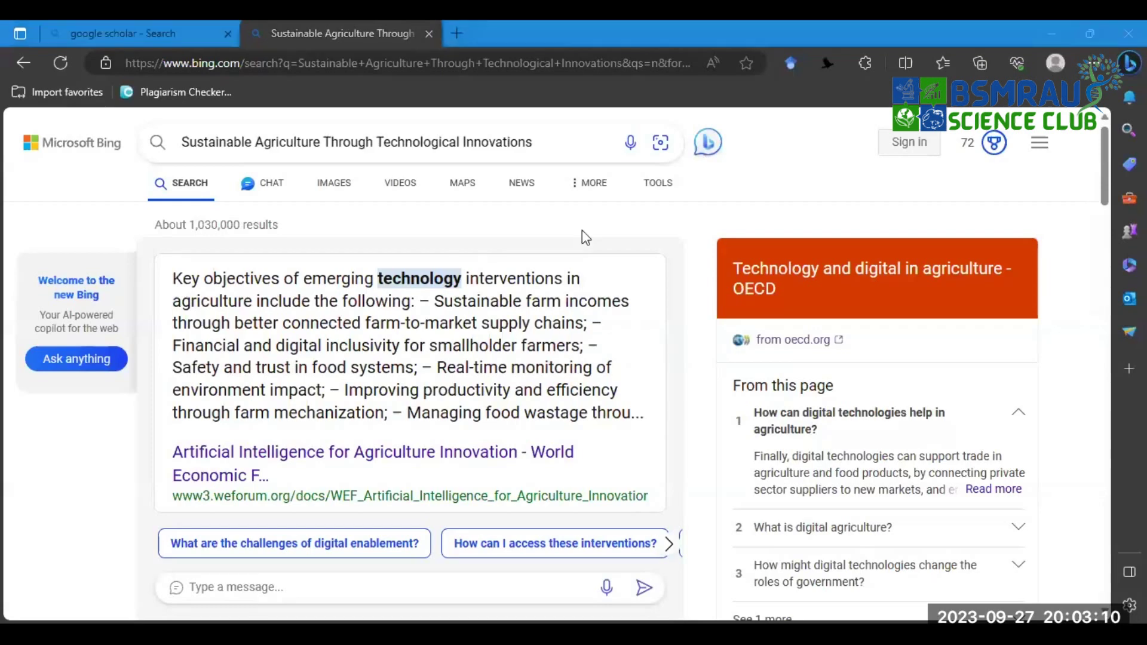
left_click(382, 460)
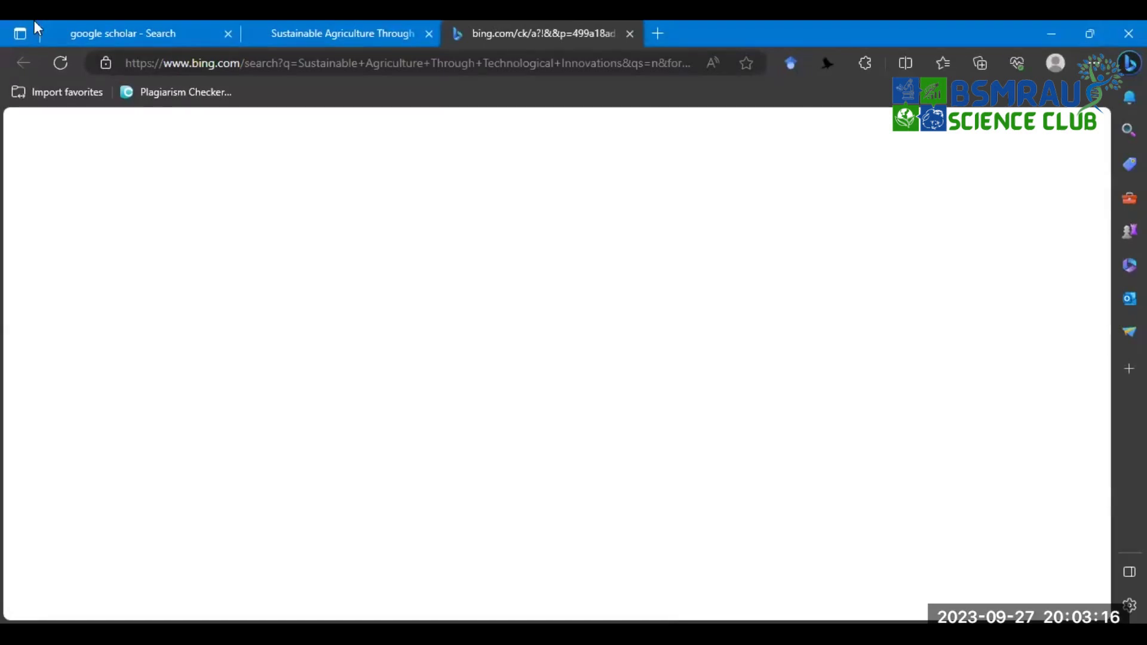
Open the Springer result for the chapter, close the leftover tab, and select the chapter title.
key("ctrl+shift+Tab")
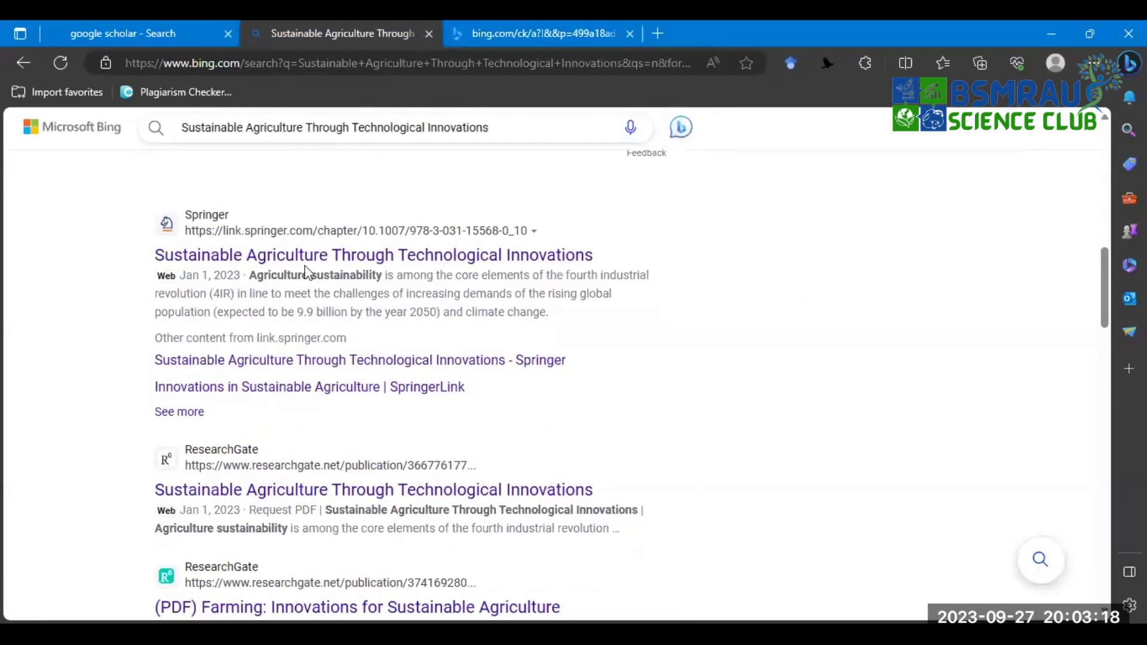
left_click(308, 261)
left_click(830, 34)
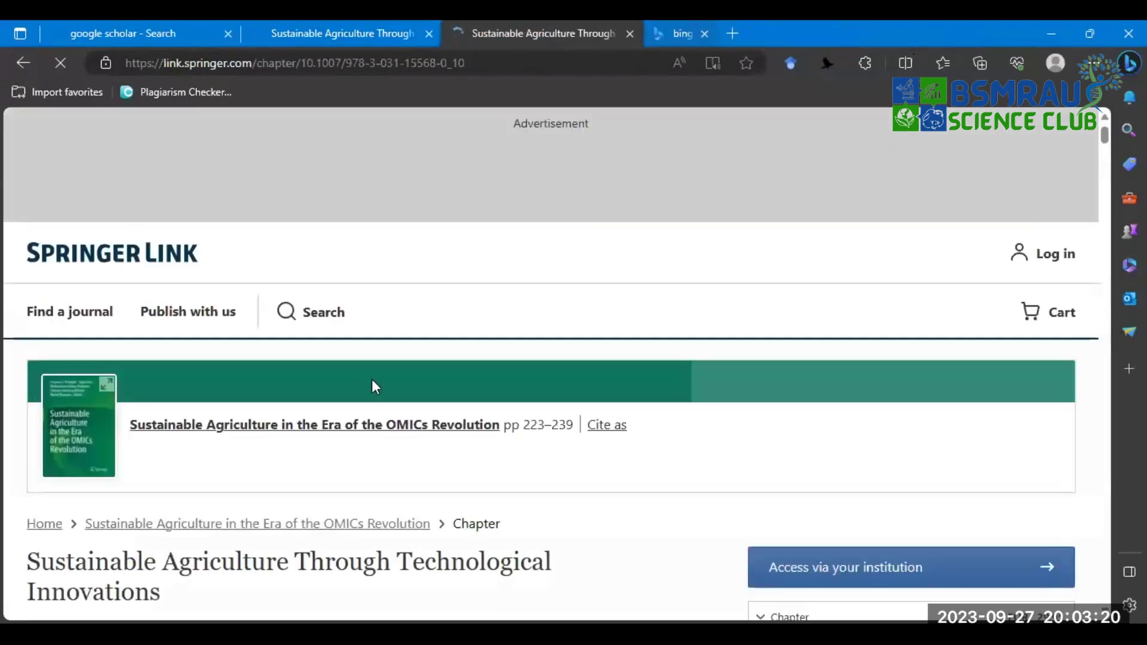
scroll(210, 450, "down", 4)
left_click_drag(183, 368, 26, 343)
key("ctrl+c")
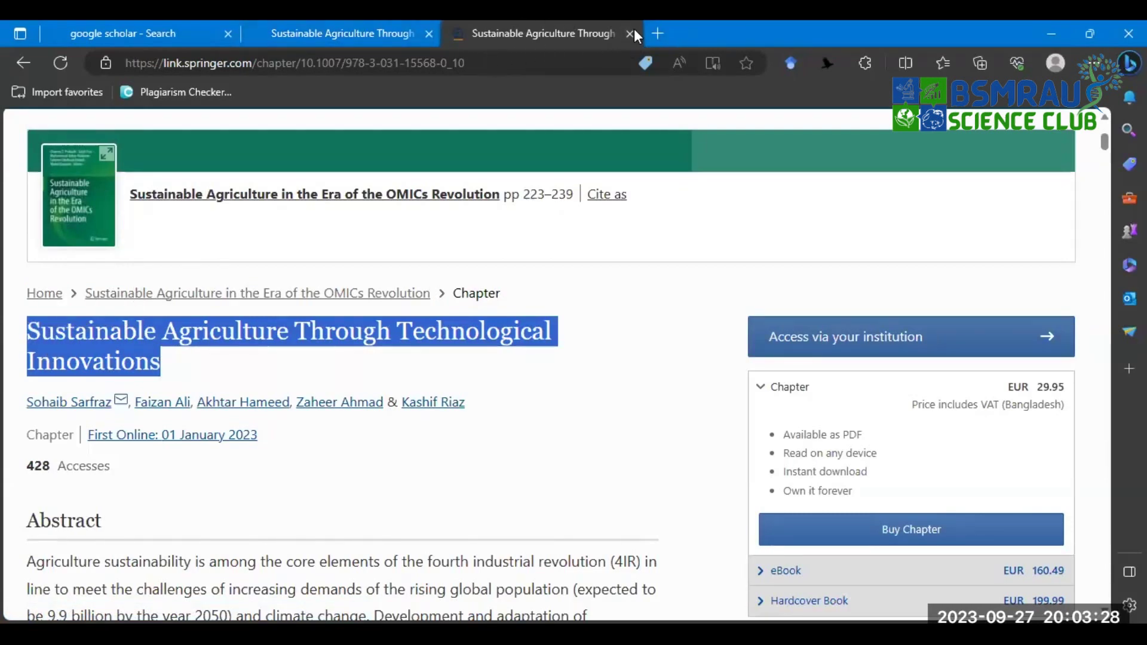
left_click(649, 35)
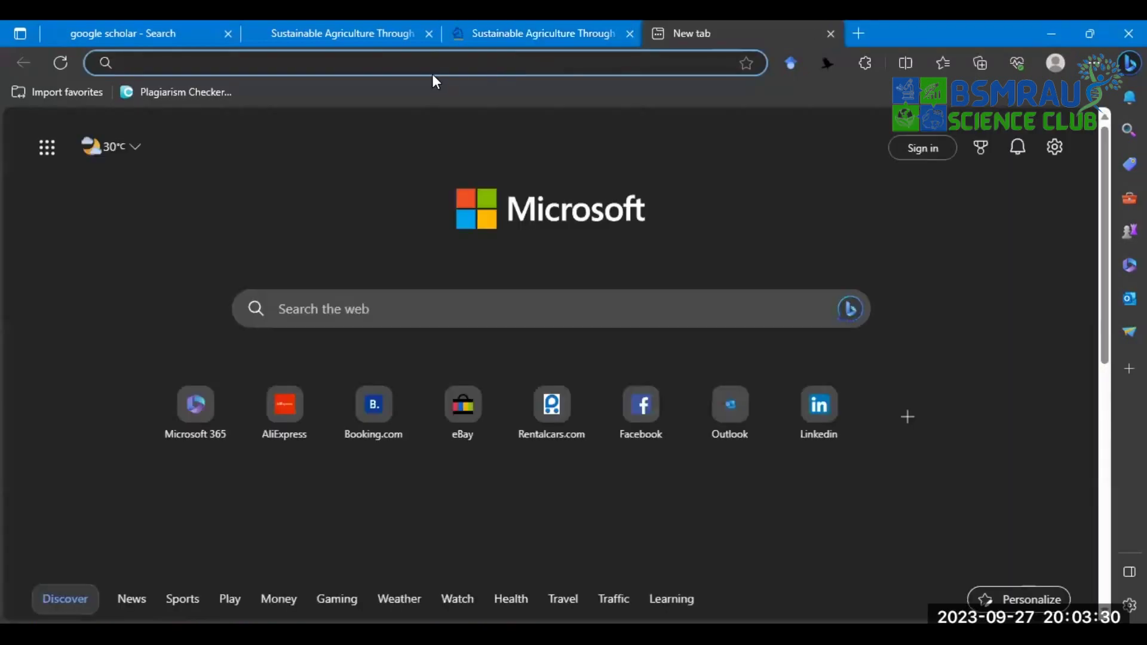
Search Bing for the pasted chapter title and open its ResearchGate listing.
left_click(429, 67)
key("ctrl+v")
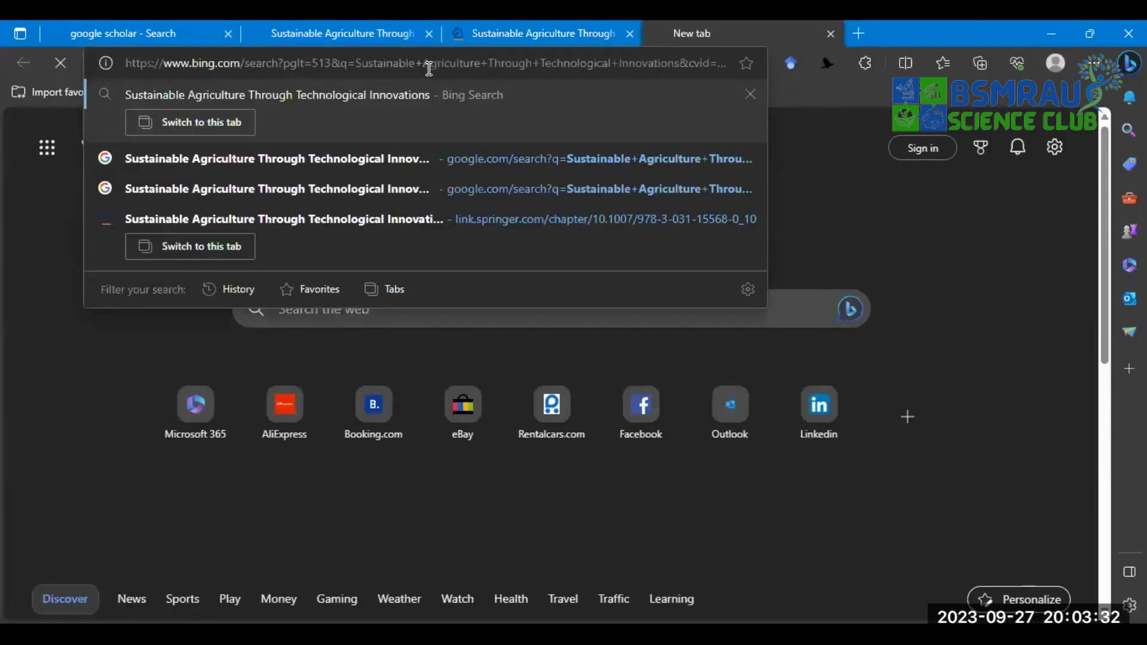
key("Return")
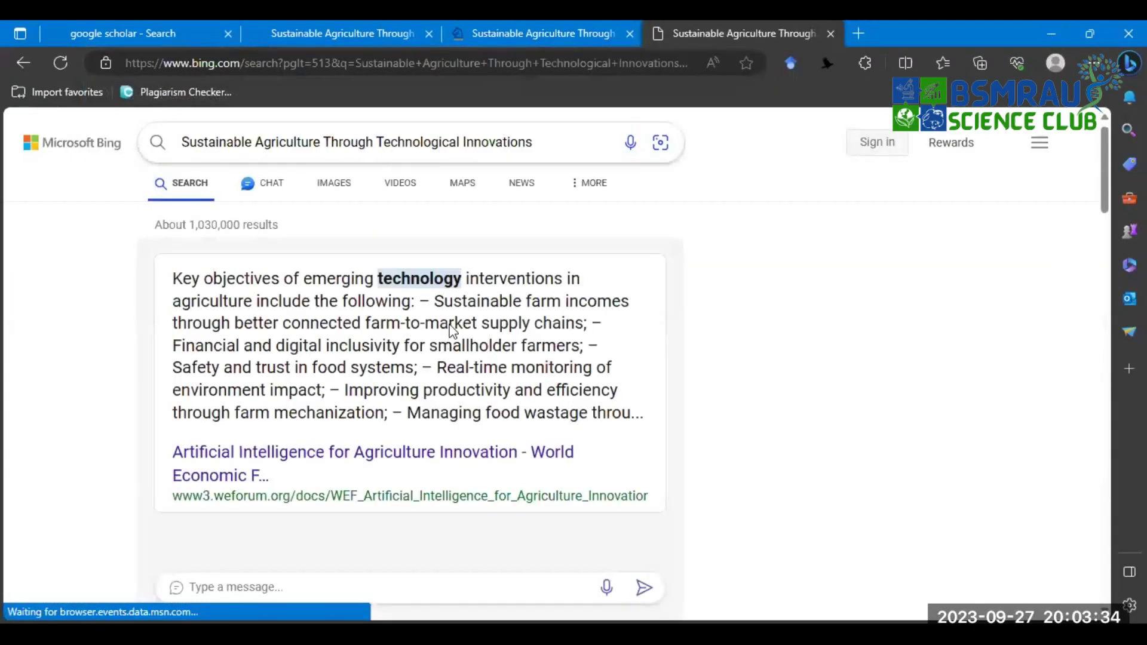
scroll(454, 321, "down", 6)
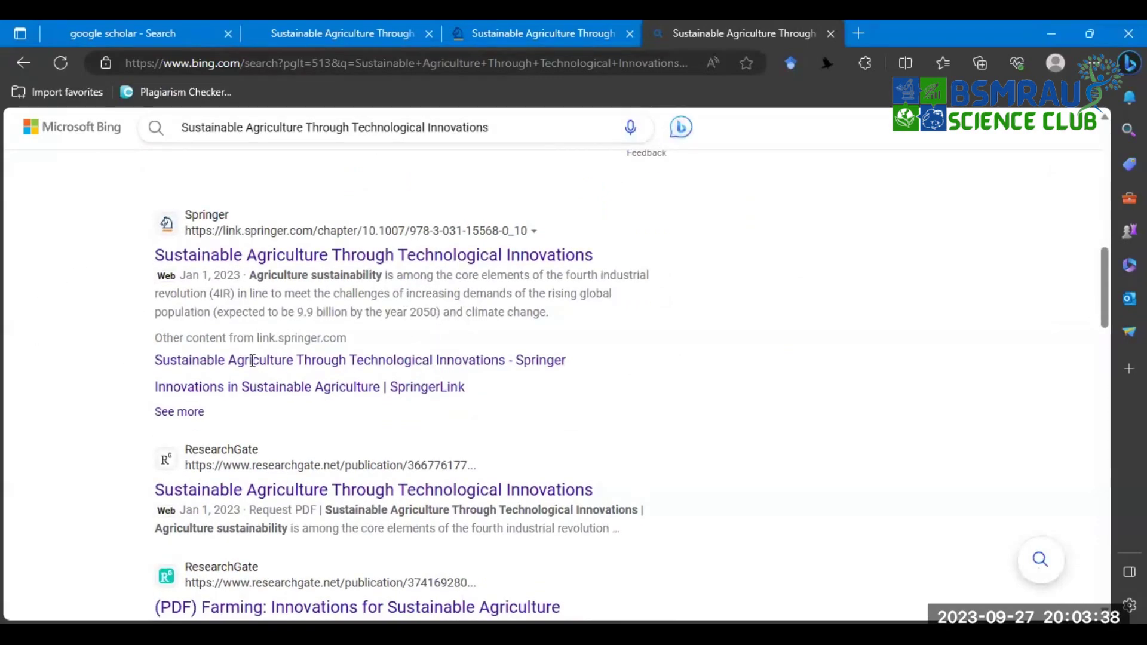
scroll(274, 282, "up", 8)
scroll(250, 170, "up", 4)
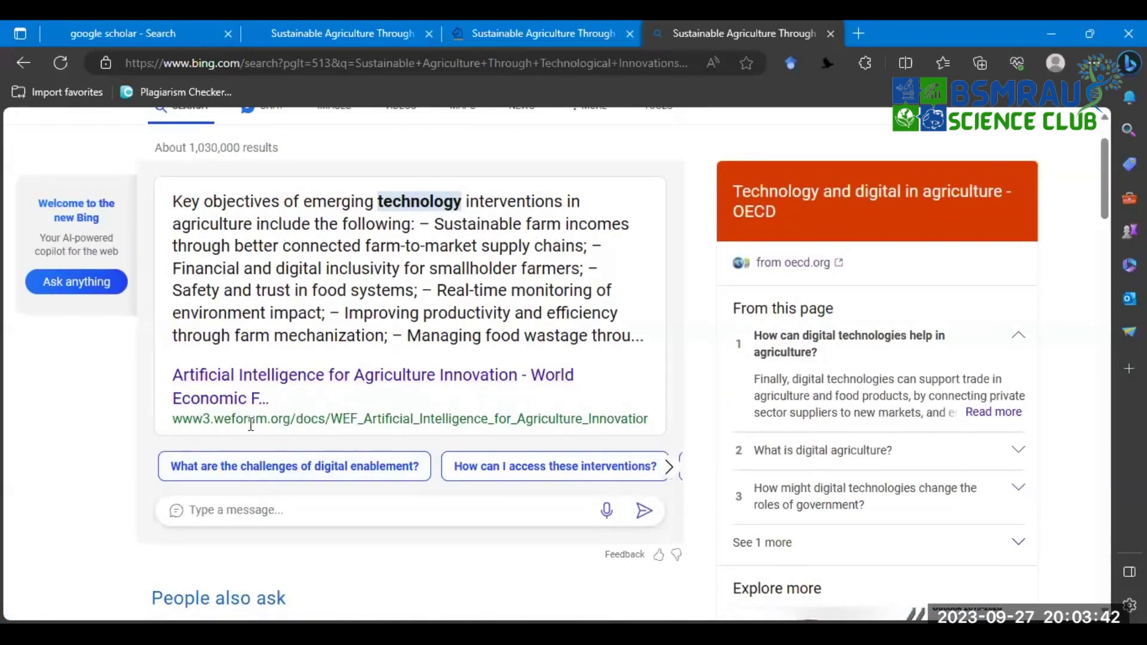
scroll(257, 412, "down", 7)
scroll(276, 399, "down", 2)
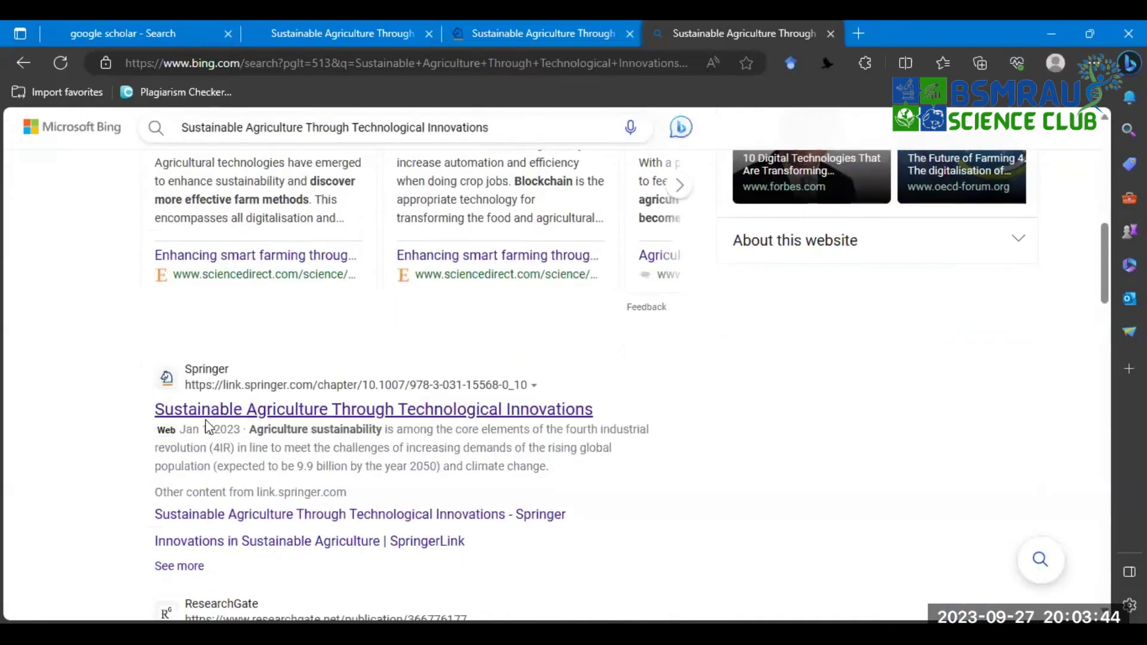
scroll(283, 381, "down", 3)
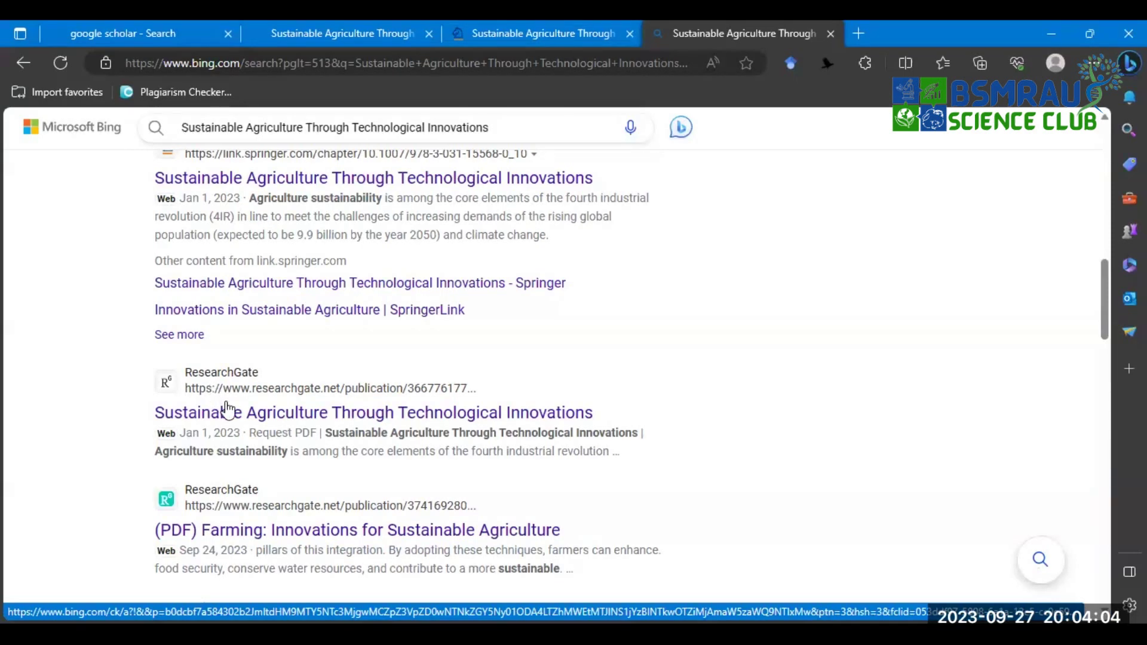
left_click(225, 412)
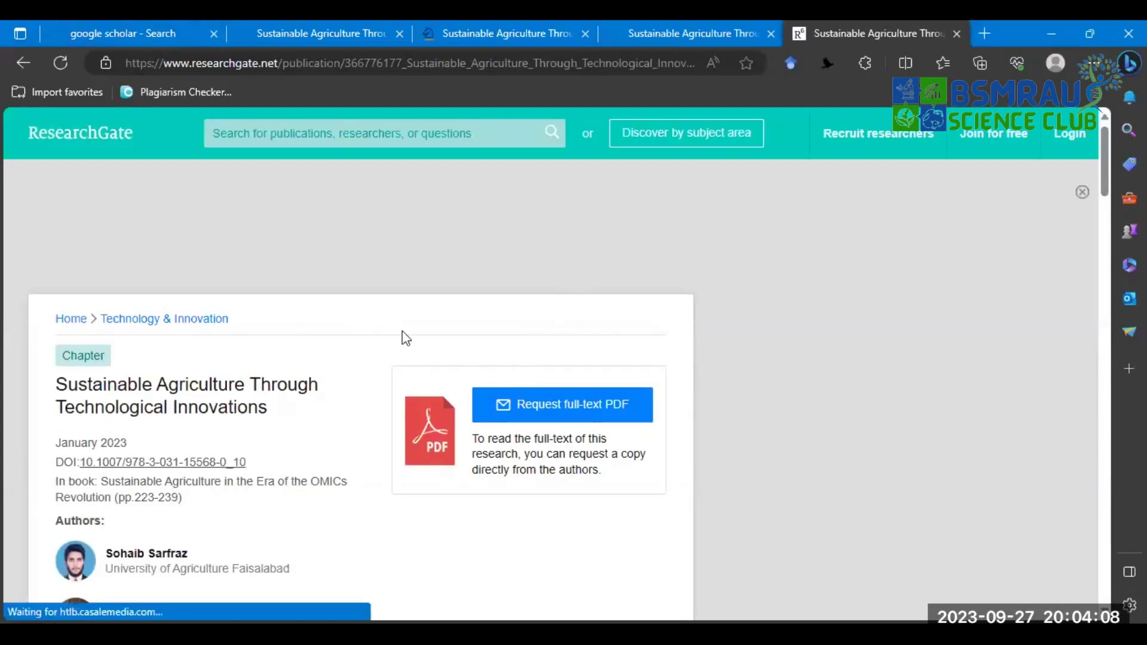
Look at the 'Farming: Innovations for Sustainable Agriculture' listing, then follow the paper's DOI link to Springer.
scroll(478, 292, "down", 3)
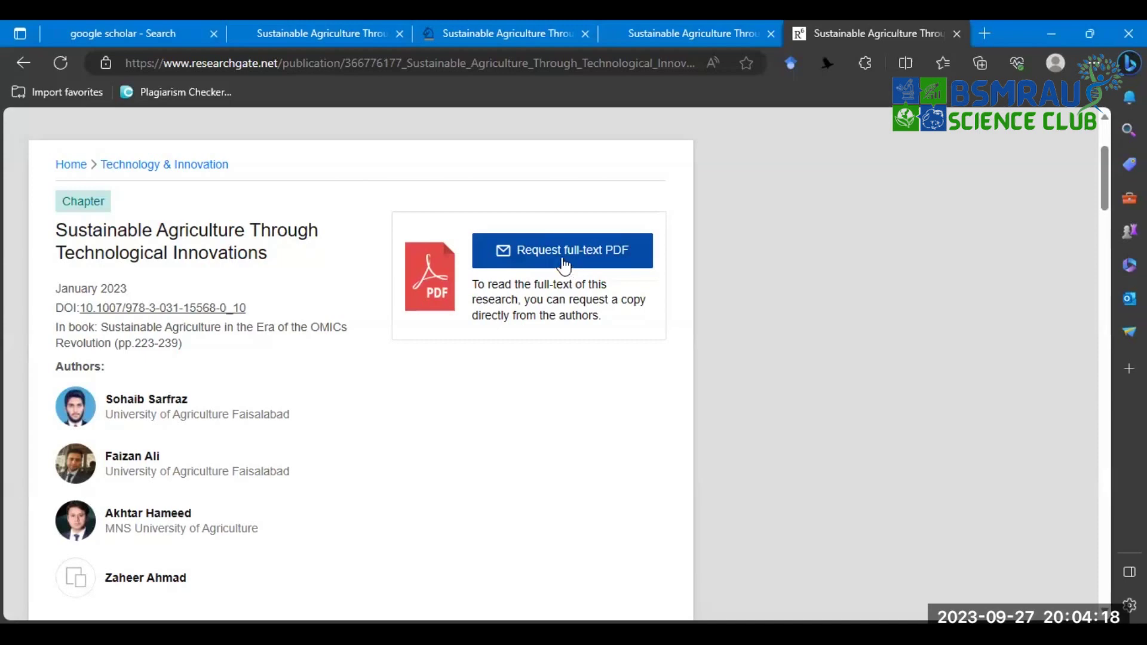
left_click(643, 35)
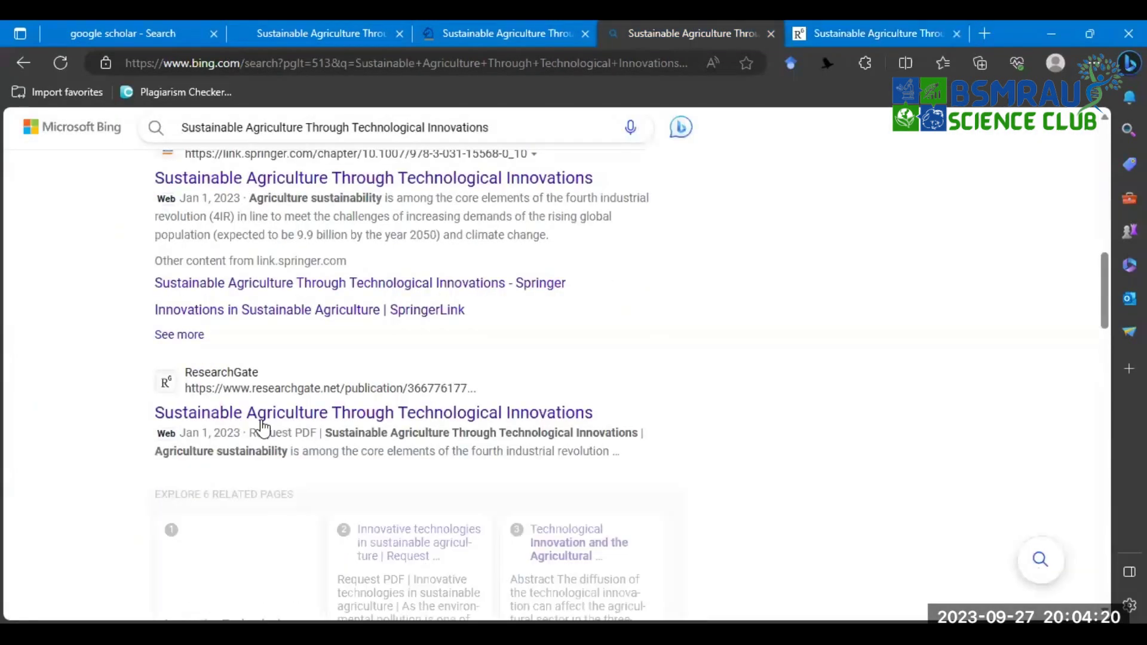
scroll(251, 442, "down", 5)
left_click(241, 457)
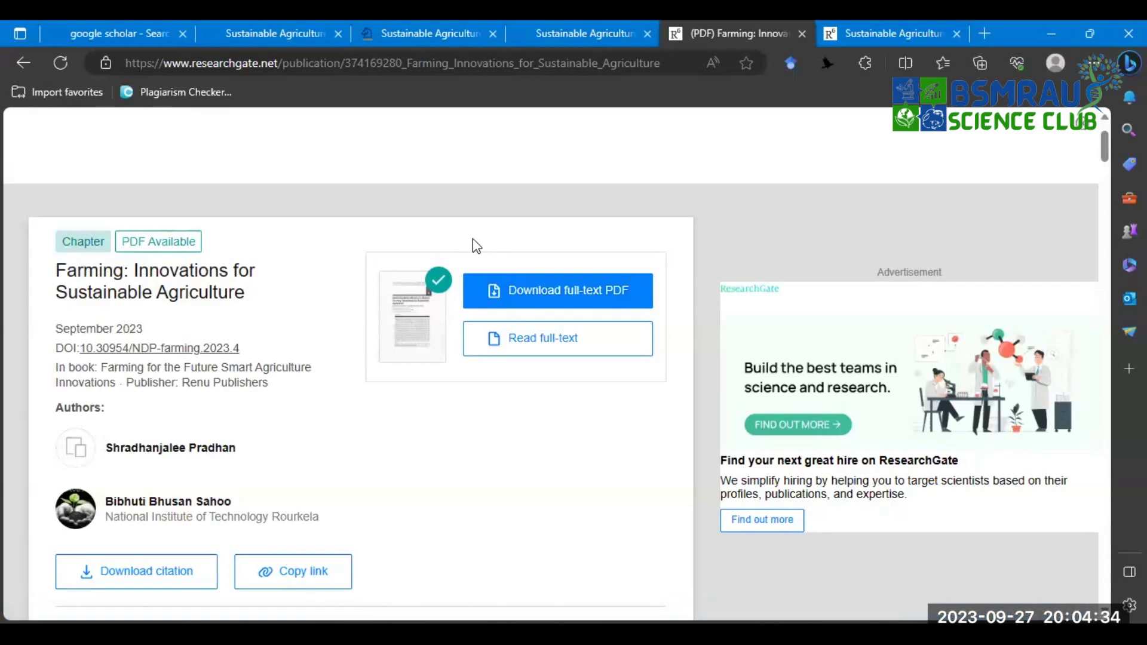
left_click(928, 25)
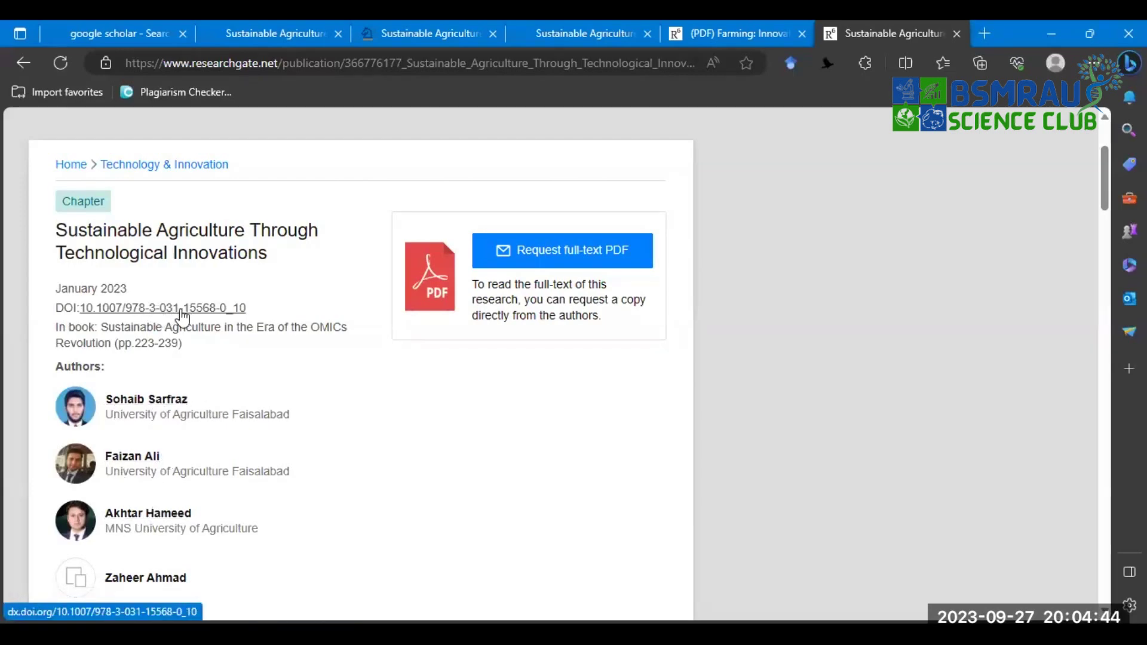
left_click(148, 308)
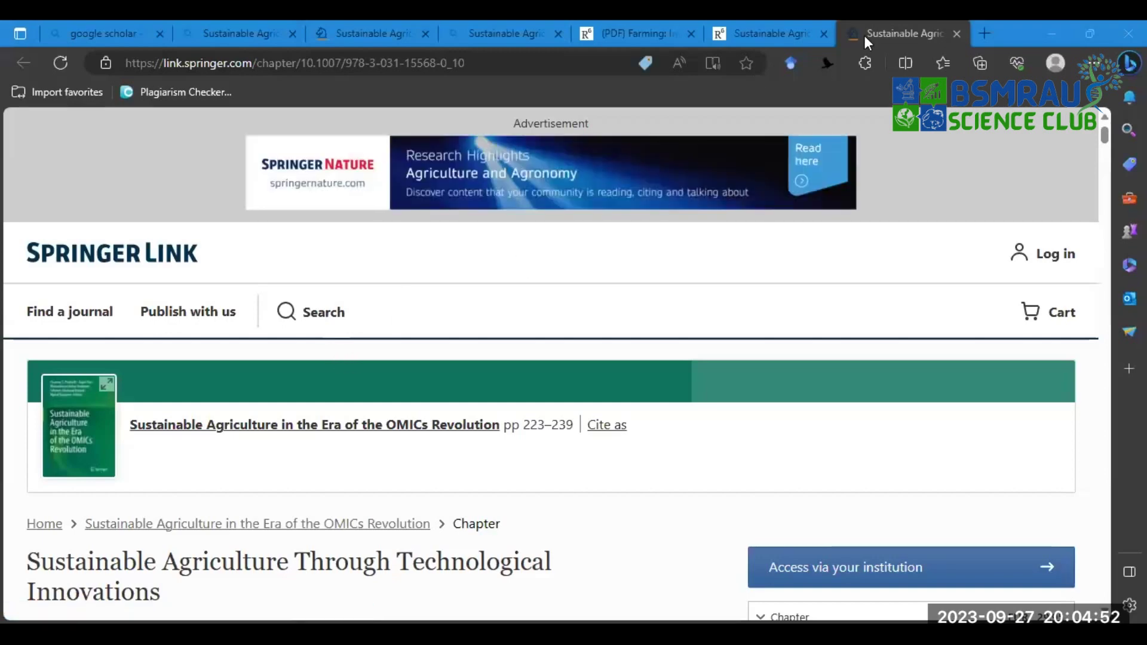
Return to the paper's ResearchGate page and follow its DOI link to Springer Link.
scroll(282, 345, "down", 5)
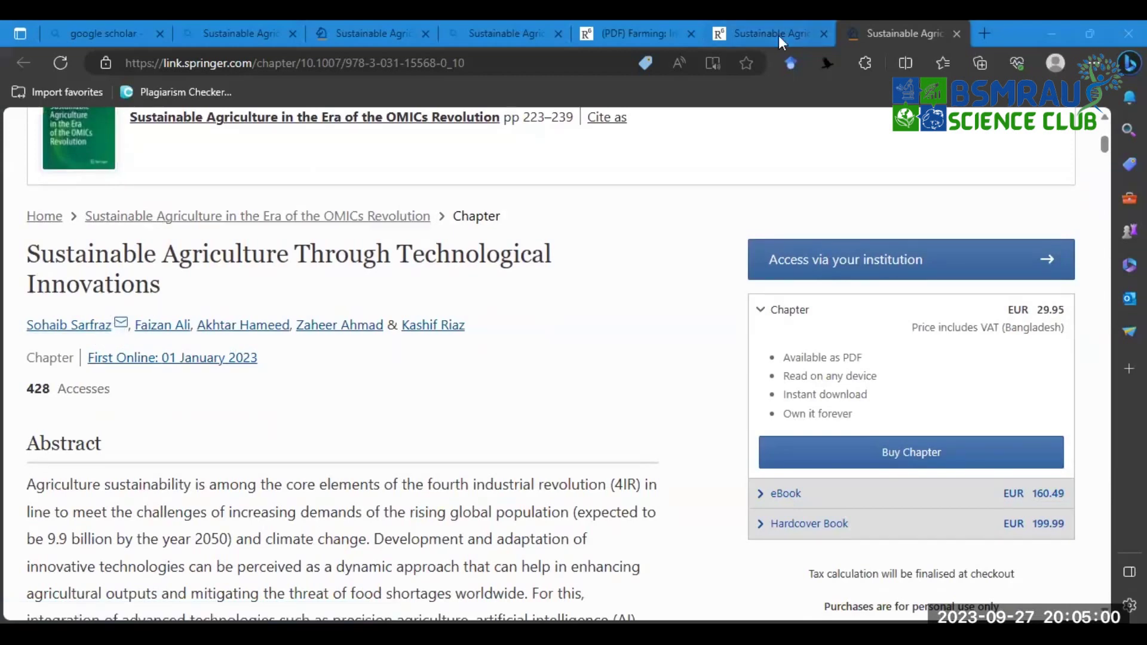
key("ctrl+shift+Tab")
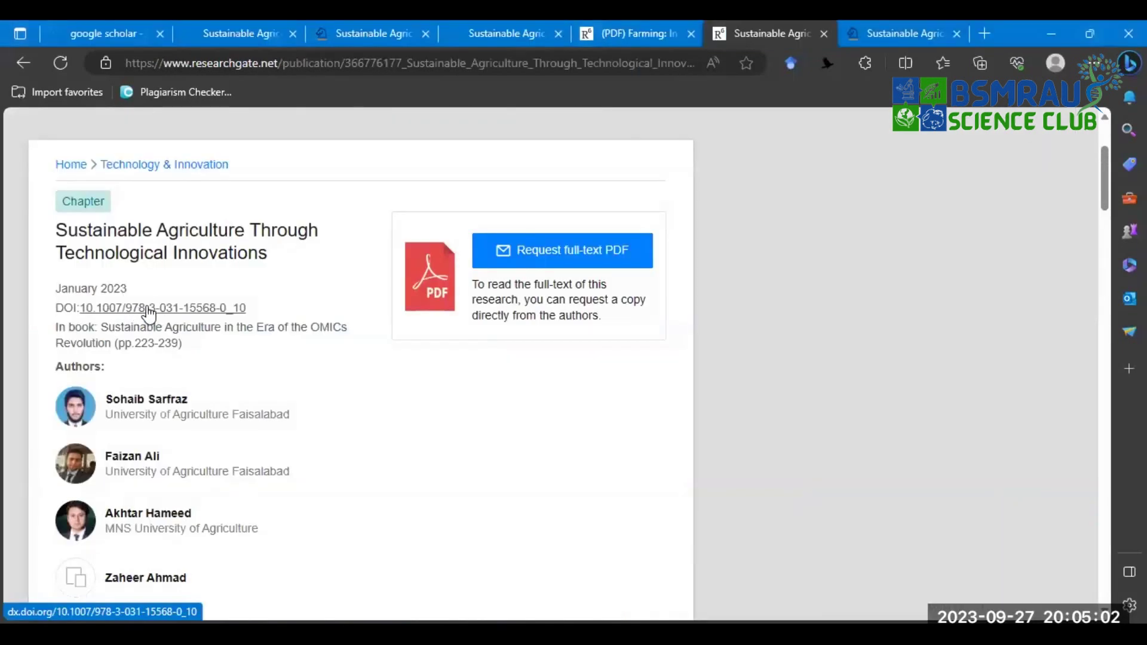
left_click(151, 309)
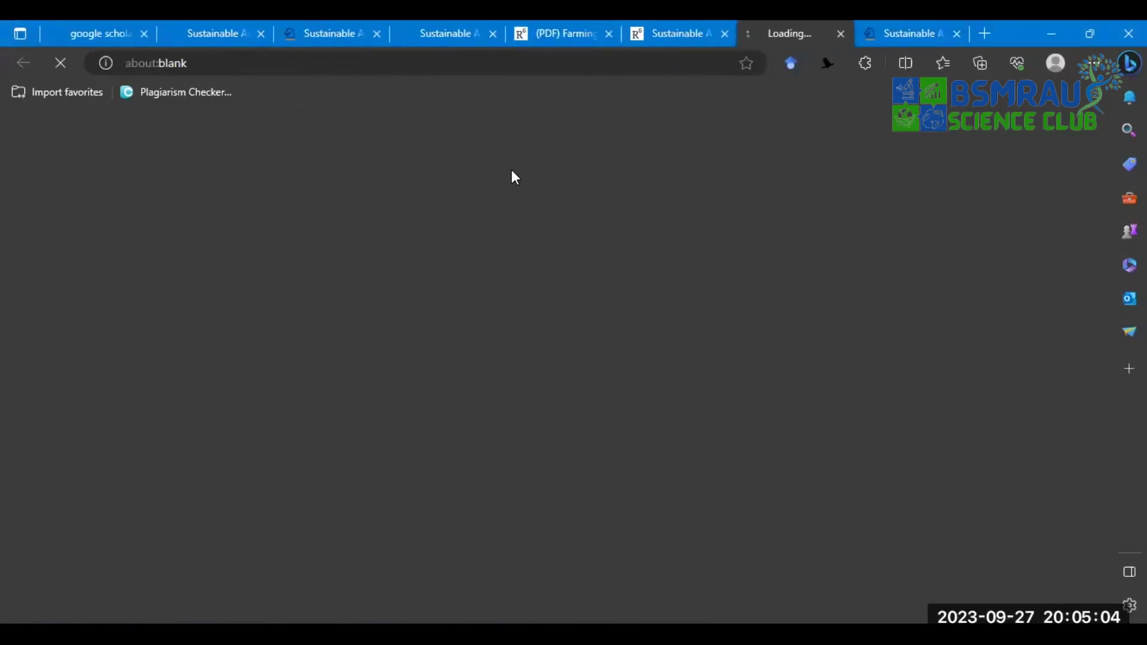
scroll(138, 335, "down", 1)
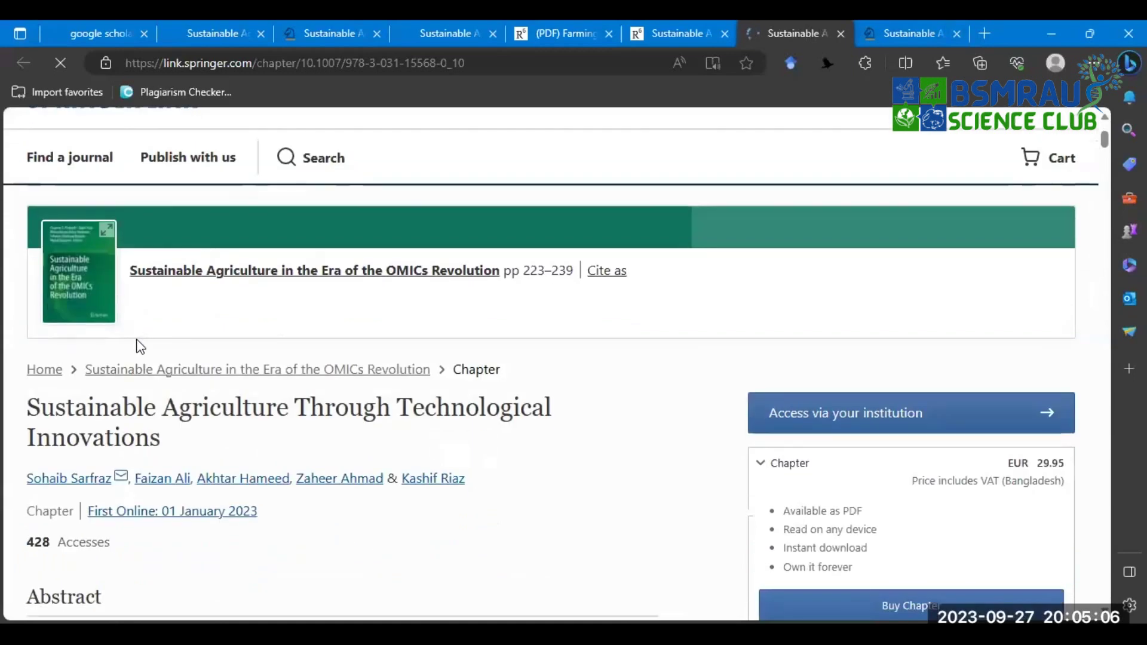
View and close the first author's details, then select the chapter title.
left_click(123, 485)
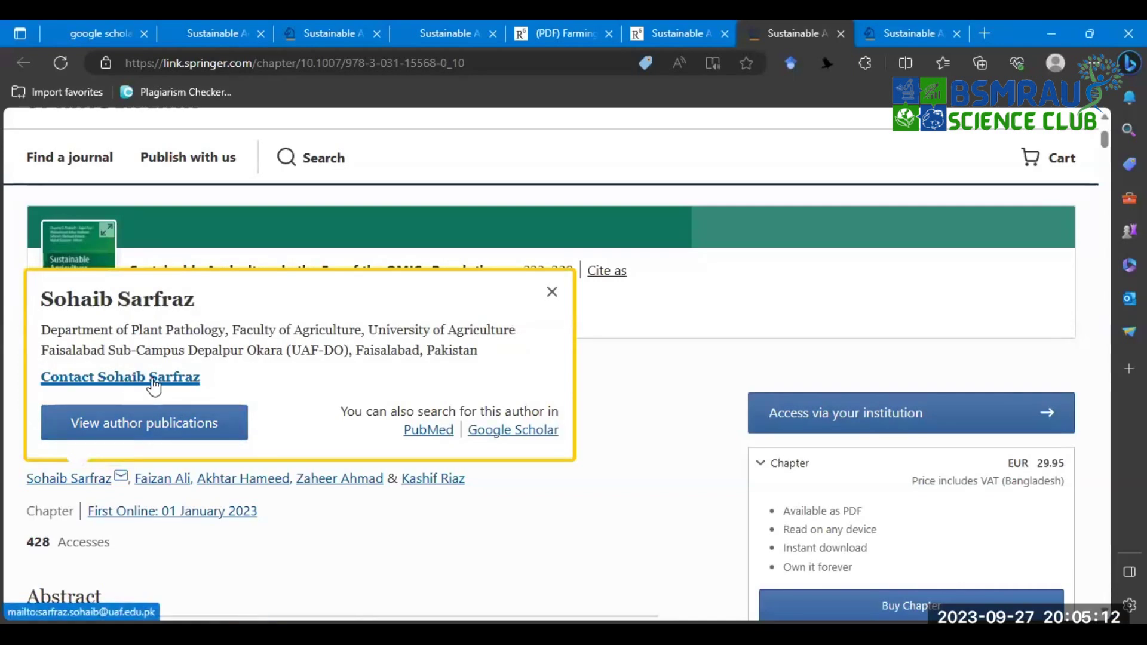
left_click(170, 381)
right_click(169, 383)
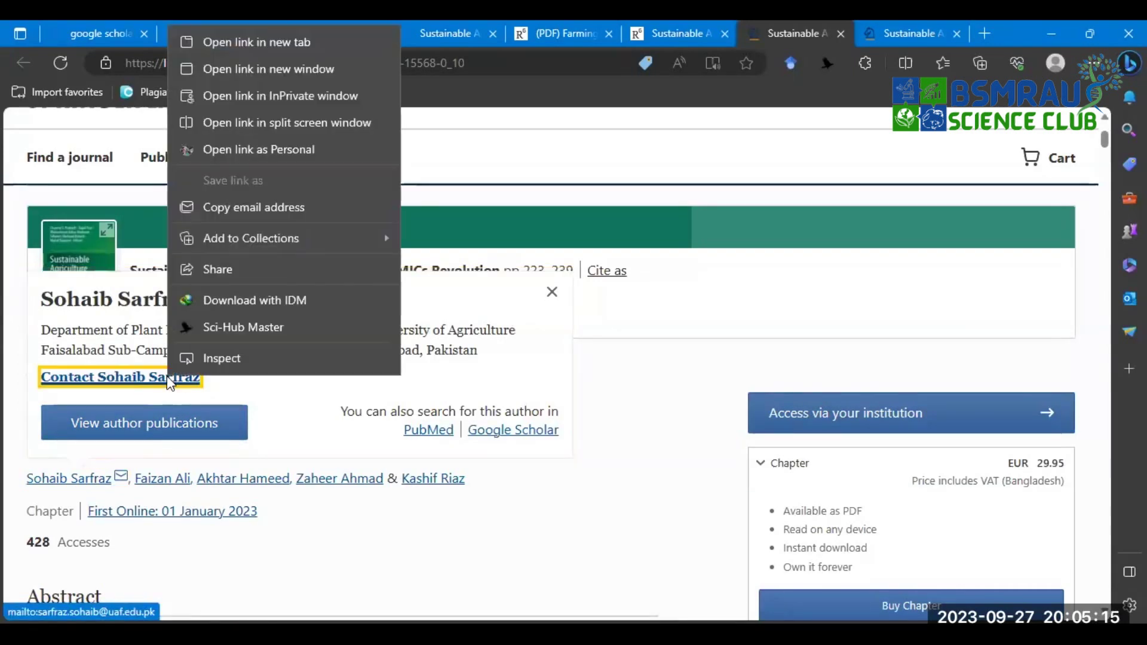
left_click(222, 213)
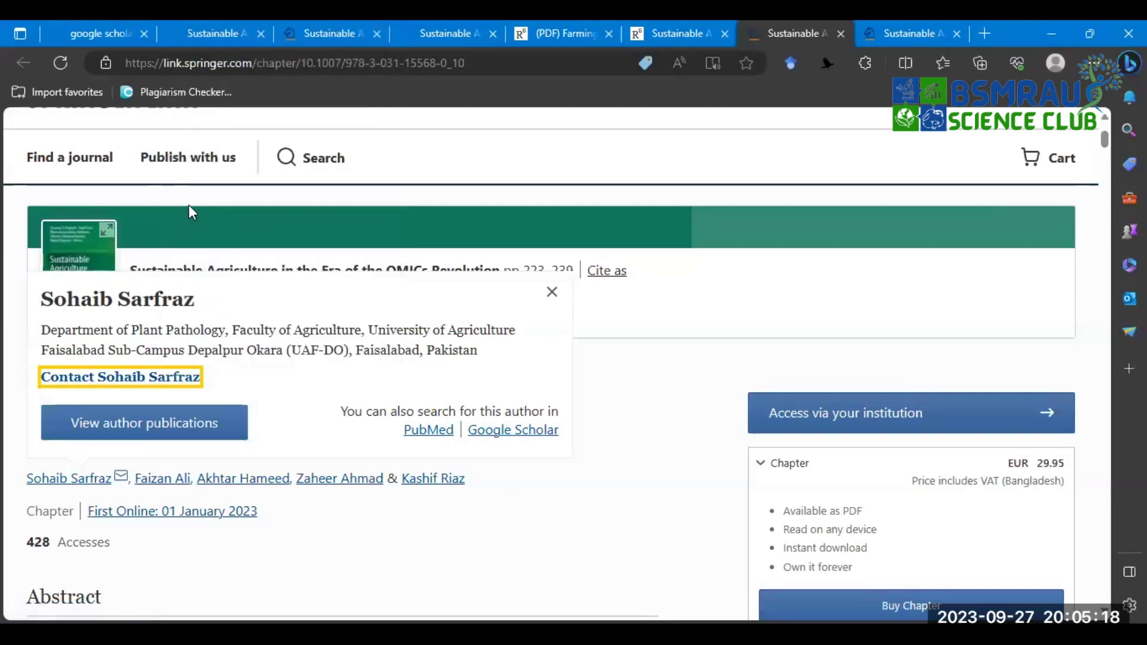
left_click(550, 293)
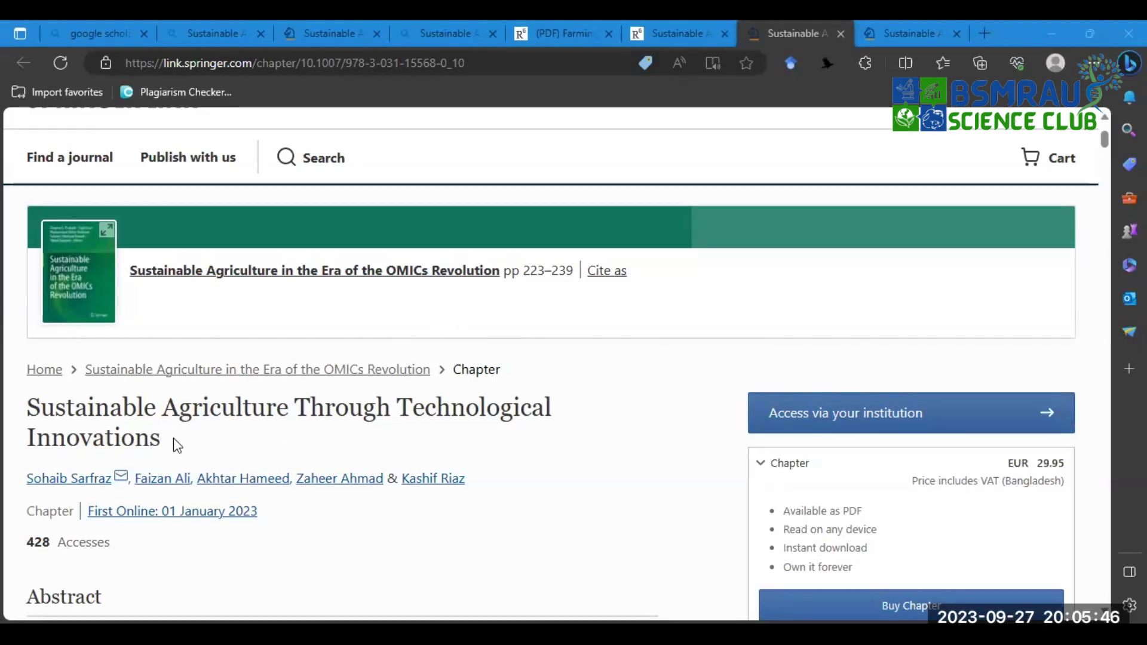
left_click_drag(177, 445, 25, 407)
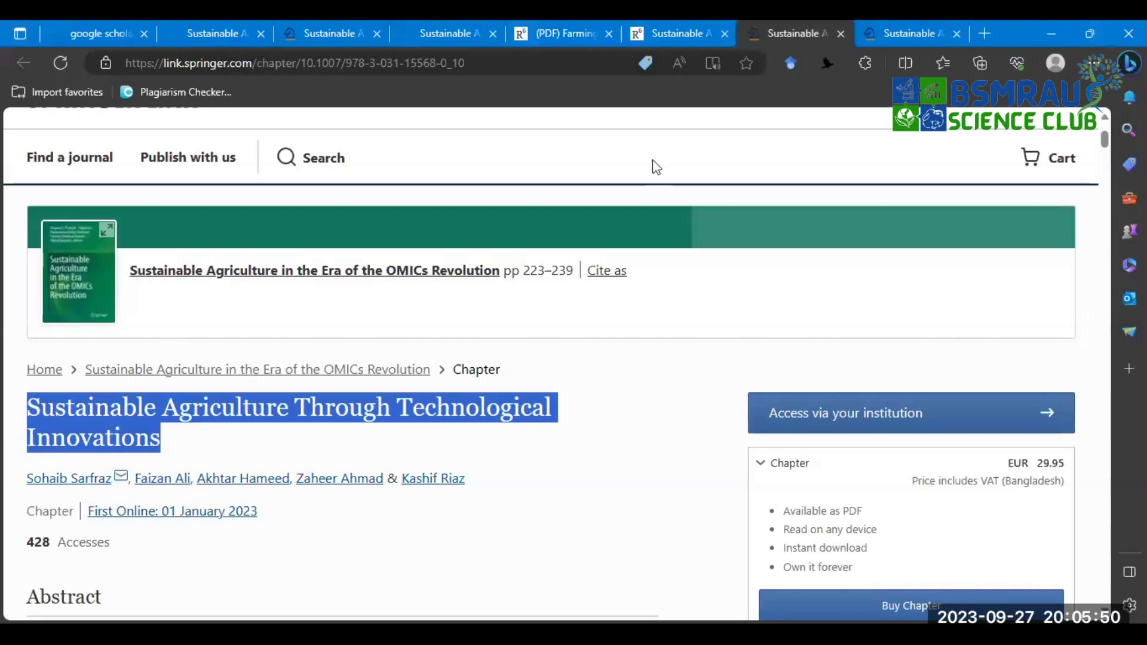
In a new tab, search Bing for ChatGPT and open the Introducing ChatGPT result.
left_click(976, 34)
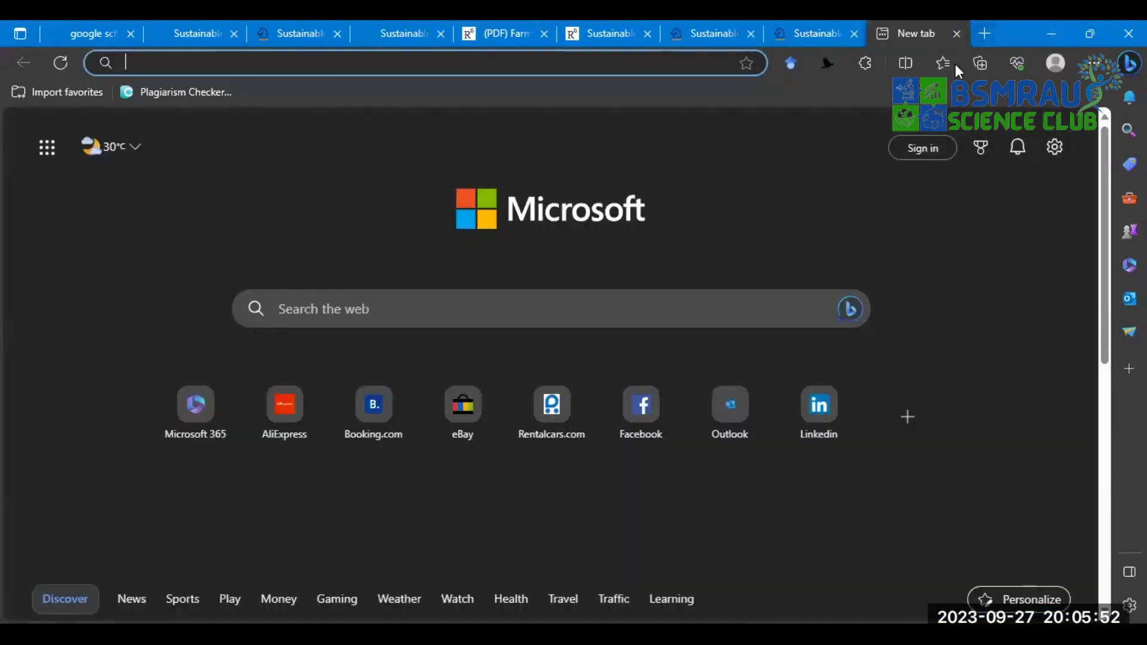
left_click(495, 63)
type("chat")
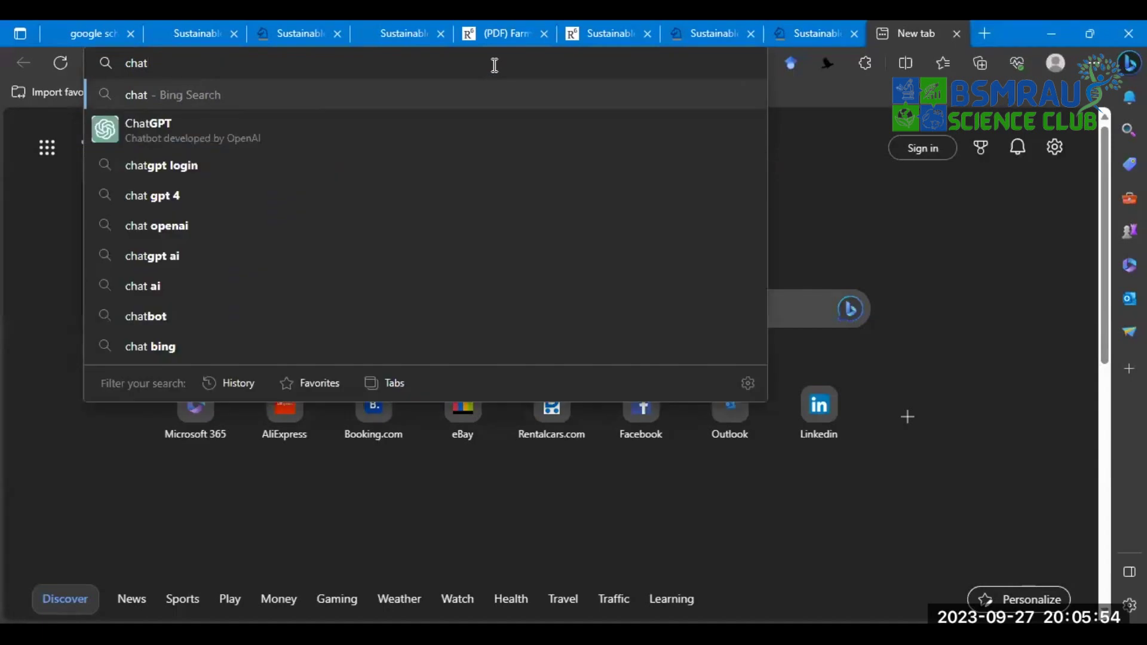
left_click(74, 145)
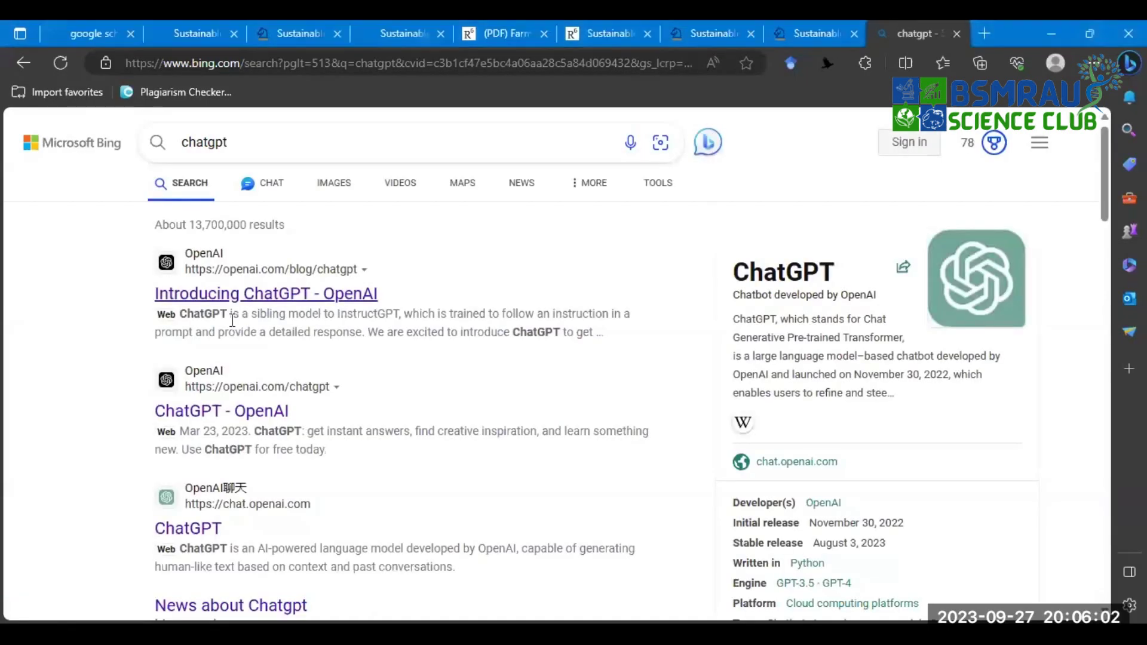
left_click(238, 295)
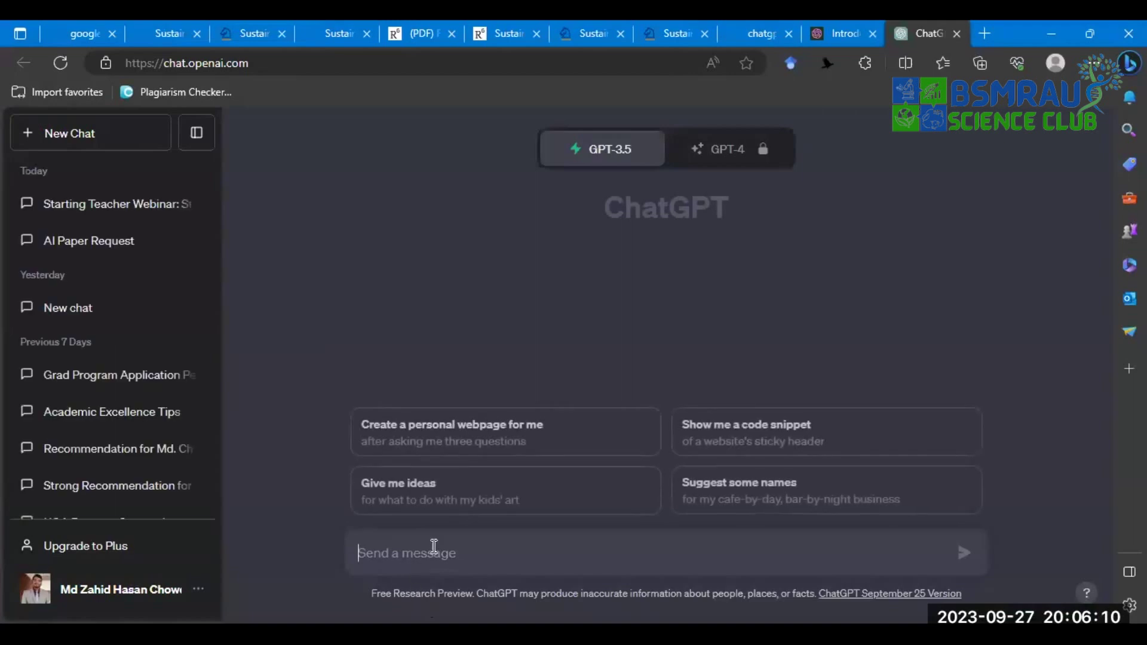
Copy the chapter title from the Springer page and start a new ChatGPT message.
left_click(661, 26)
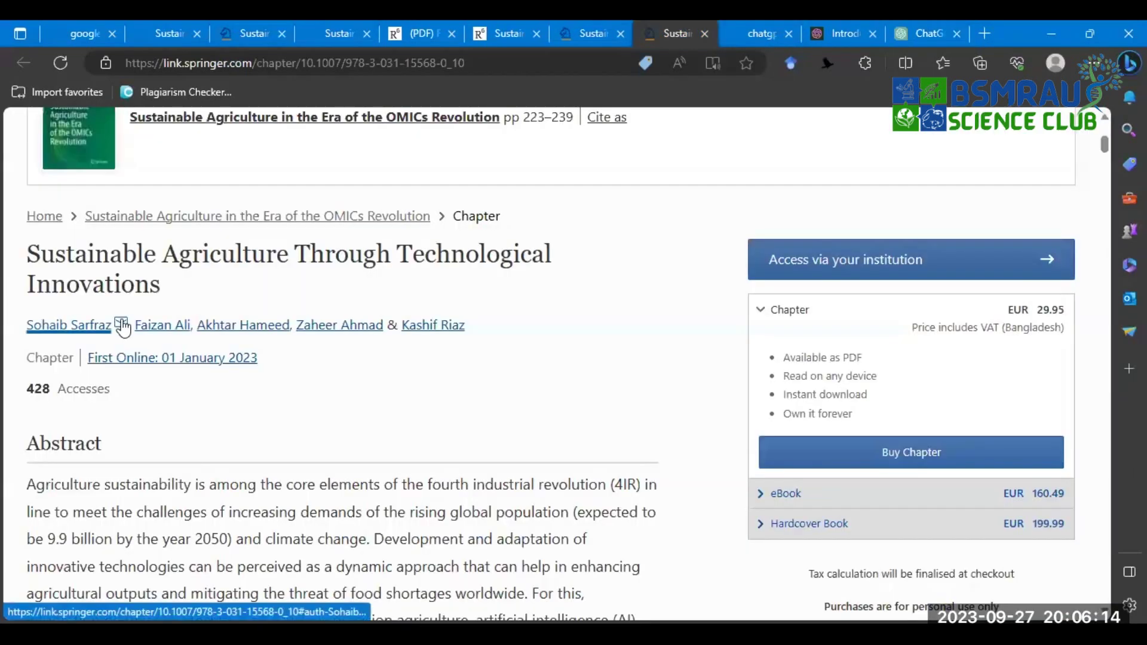
left_click_drag(169, 304, 27, 262)
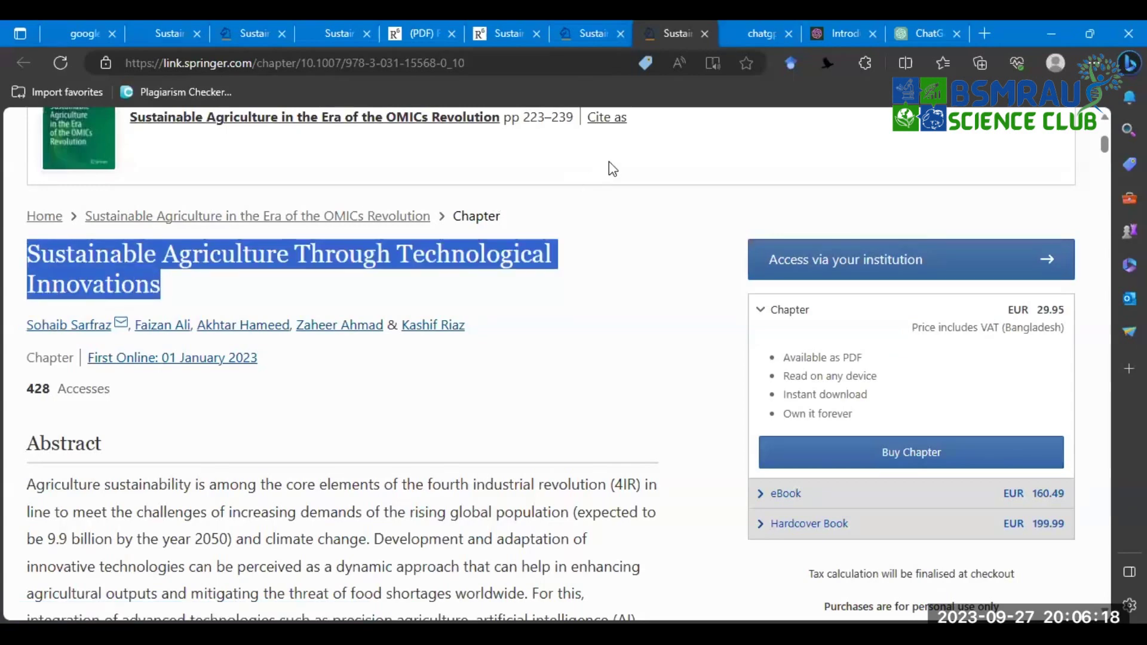
left_click(921, 33)
left_click(384, 553)
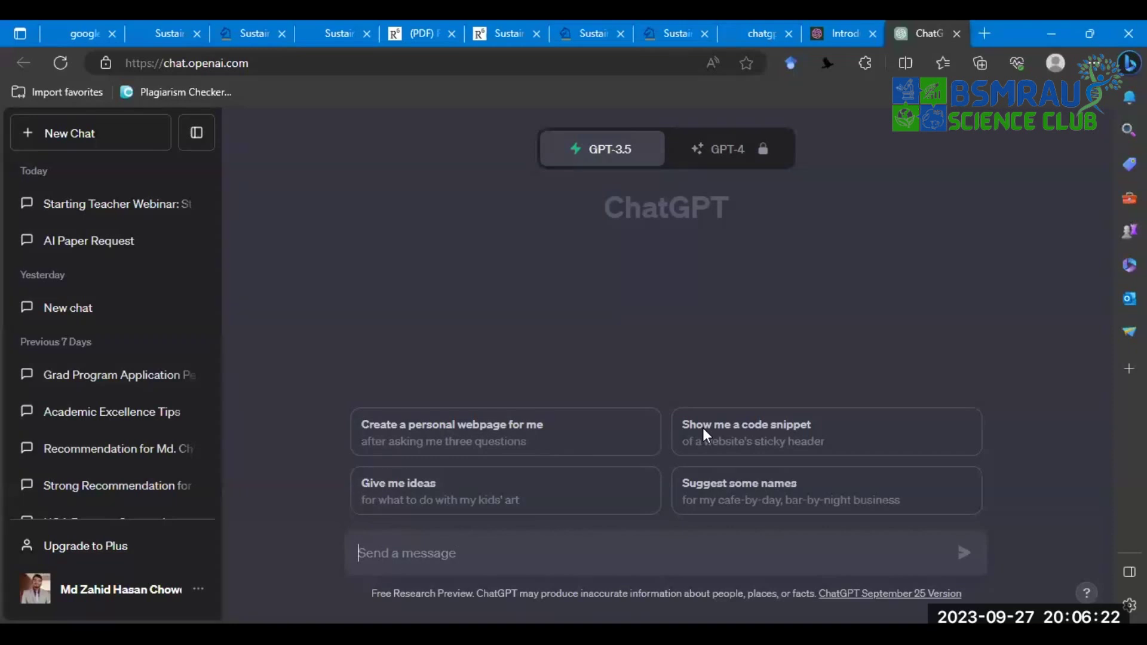
Send ChatGPT 'write a full text request for' followed by the pasted paper title.
type("w")
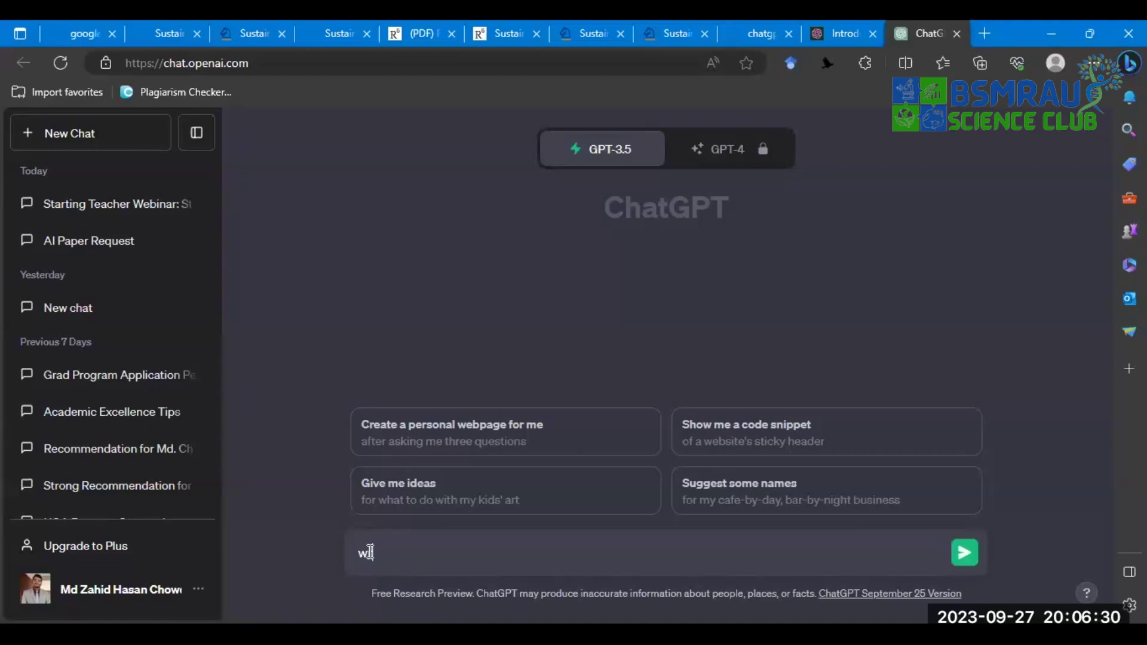
type("rite a full text ruq")
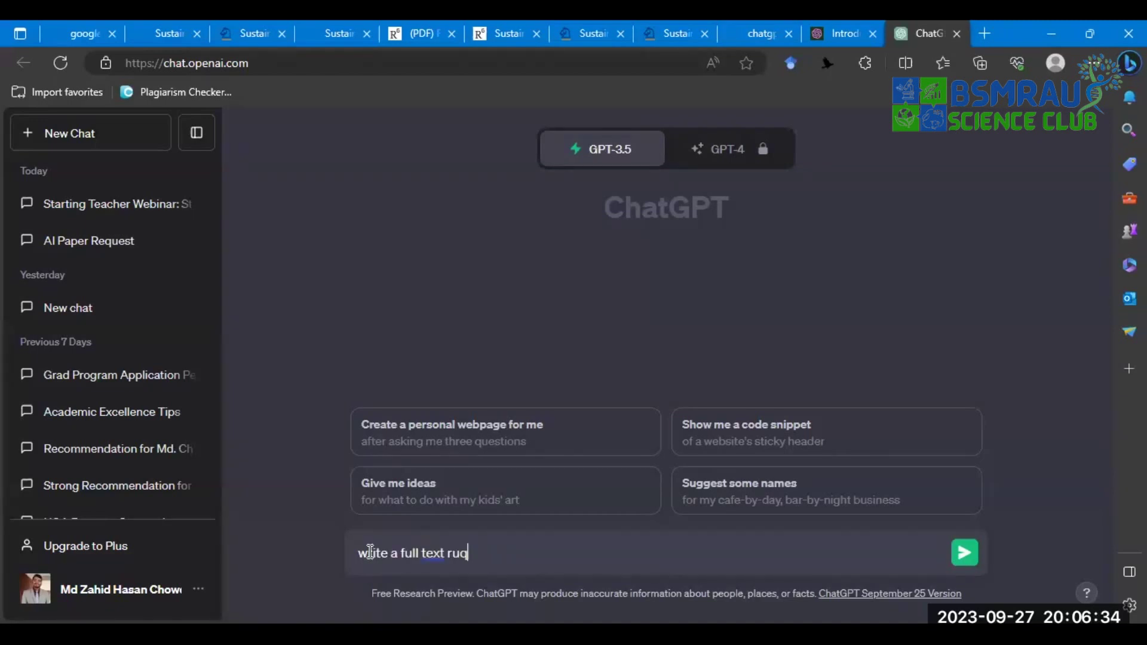
type("uest fo")
left_click(475, 553)
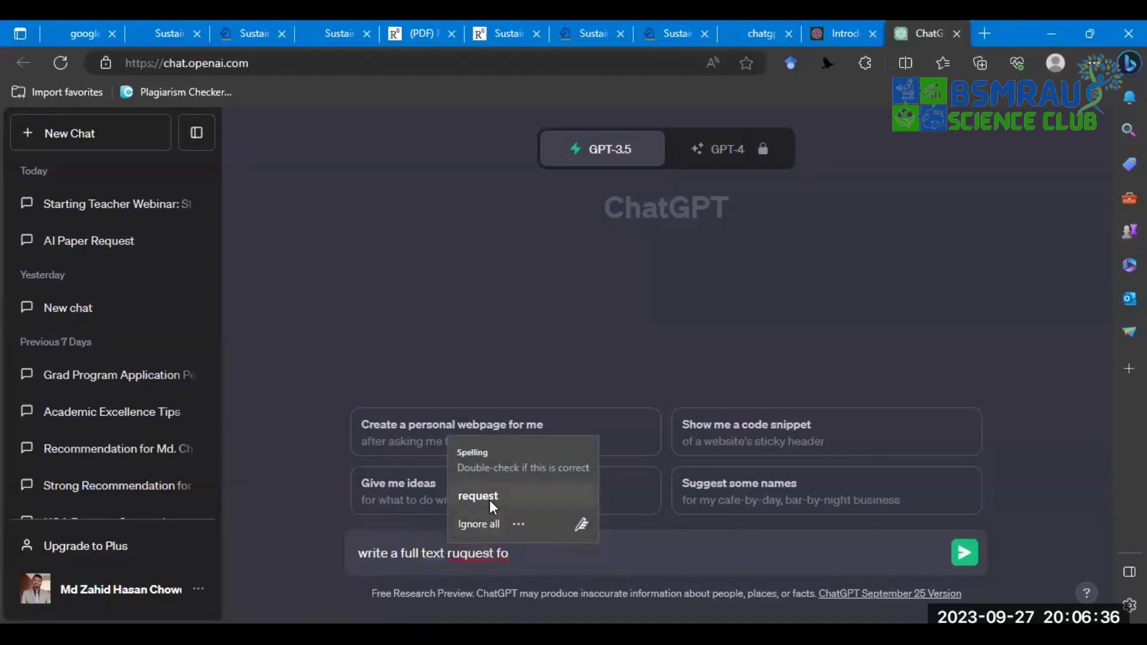
key("Return")
type("r")
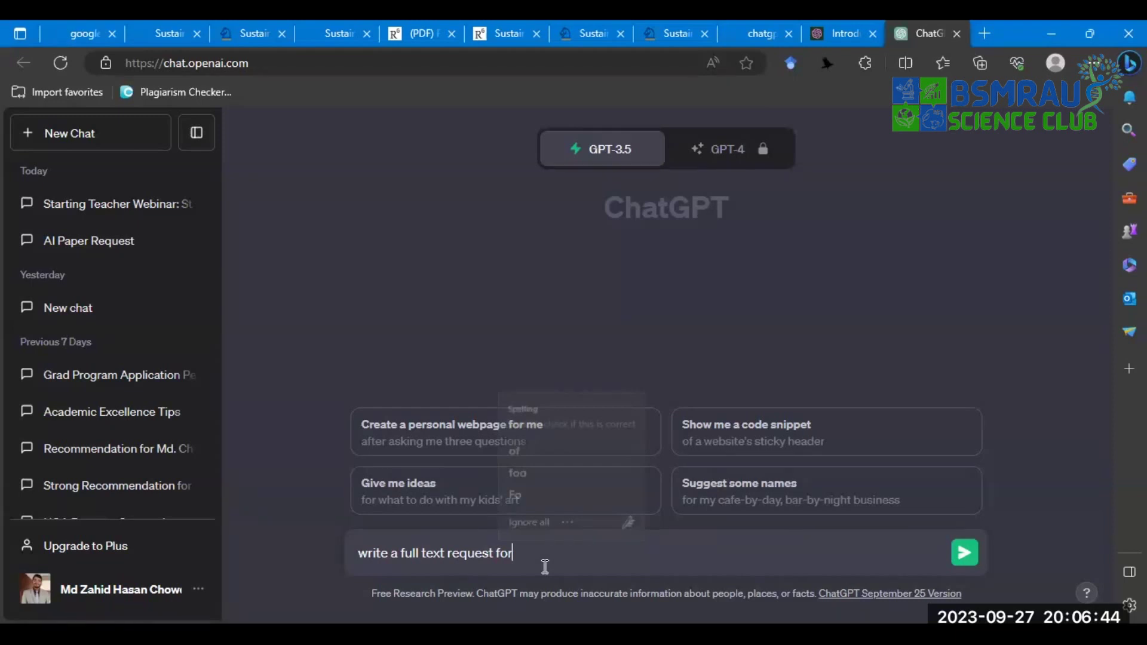
type("the paper titled Sustainable Agriculture Through Technological Innovations")
key("Return")
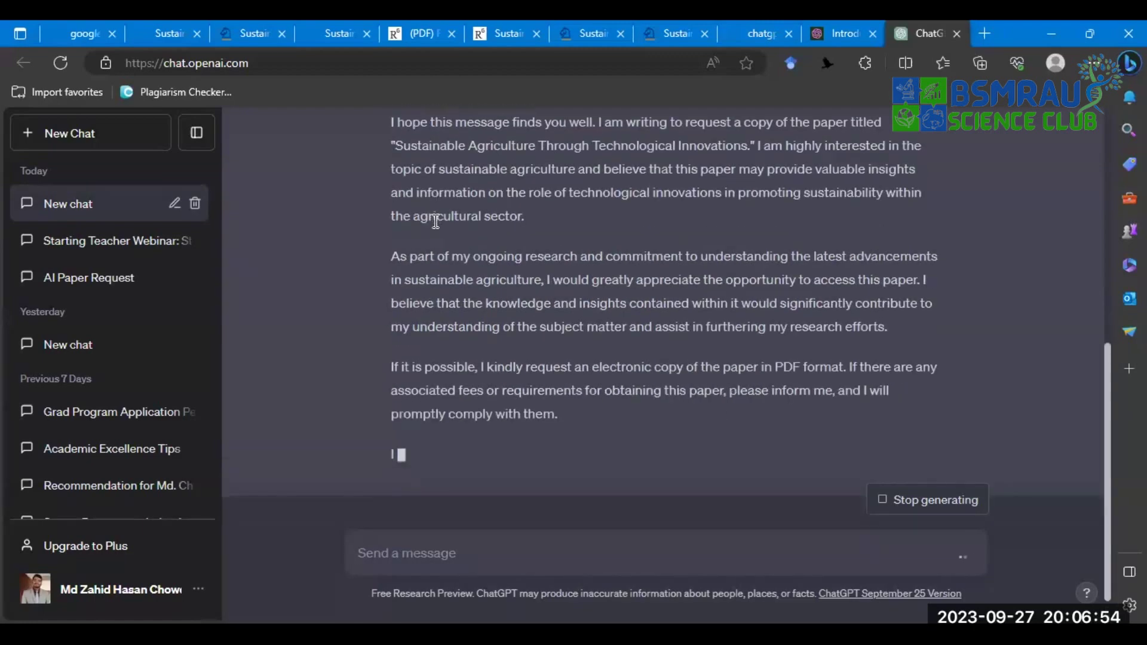
Review ChatGPT's drafted request letter, highlighting its opening and sender/recipient placeholder lines.
scroll(418, 209, "up", 3)
left_click_drag(409, 204, 770, 190)
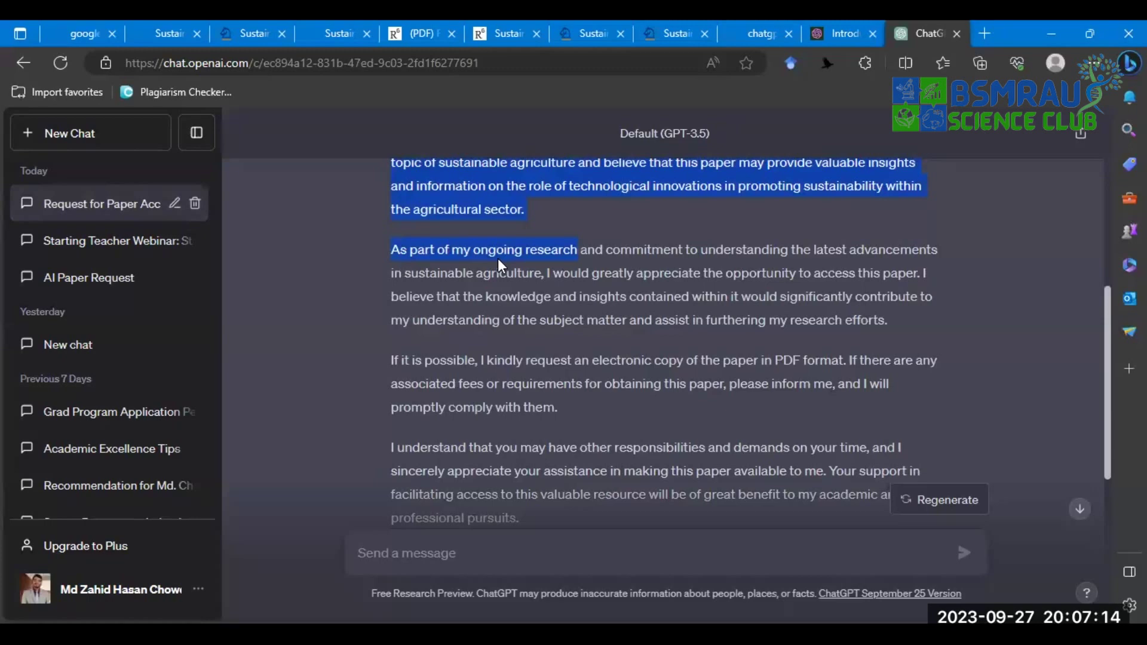
left_click(476, 250)
left_click_drag(377, 258, 681, 278)
scroll(693, 277, "down", 4)
scroll(693, 278, "up", 2)
scroll(689, 277, "down", 5)
scroll(575, 299, "up", 15)
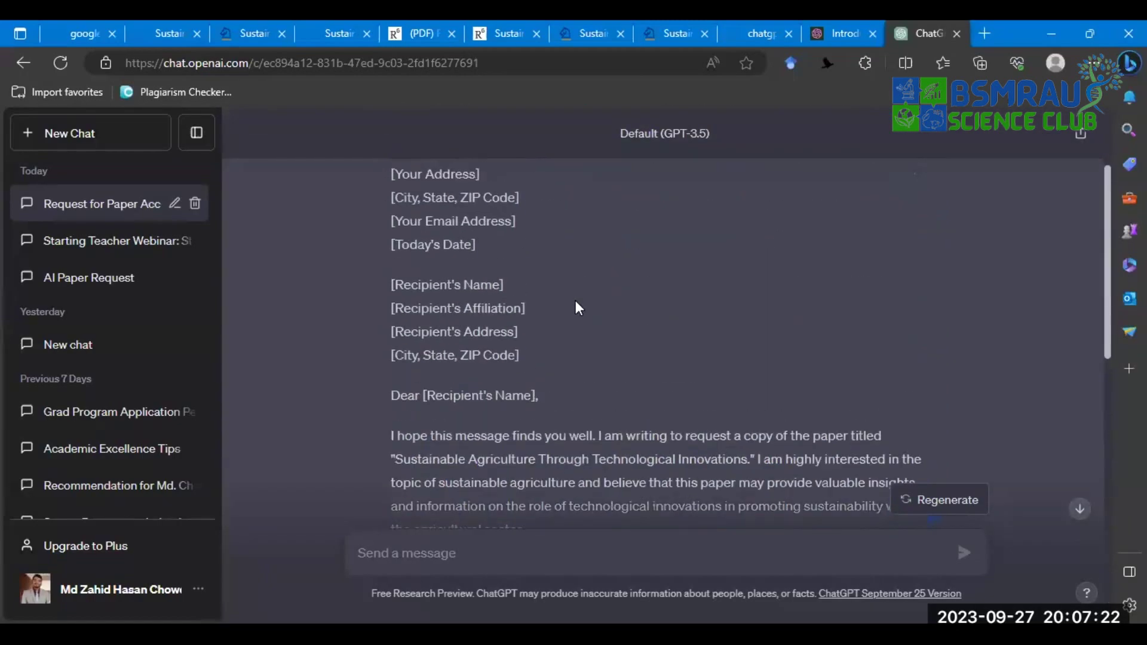
scroll(576, 300, "down", 8)
scroll(575, 305, "up", 5)
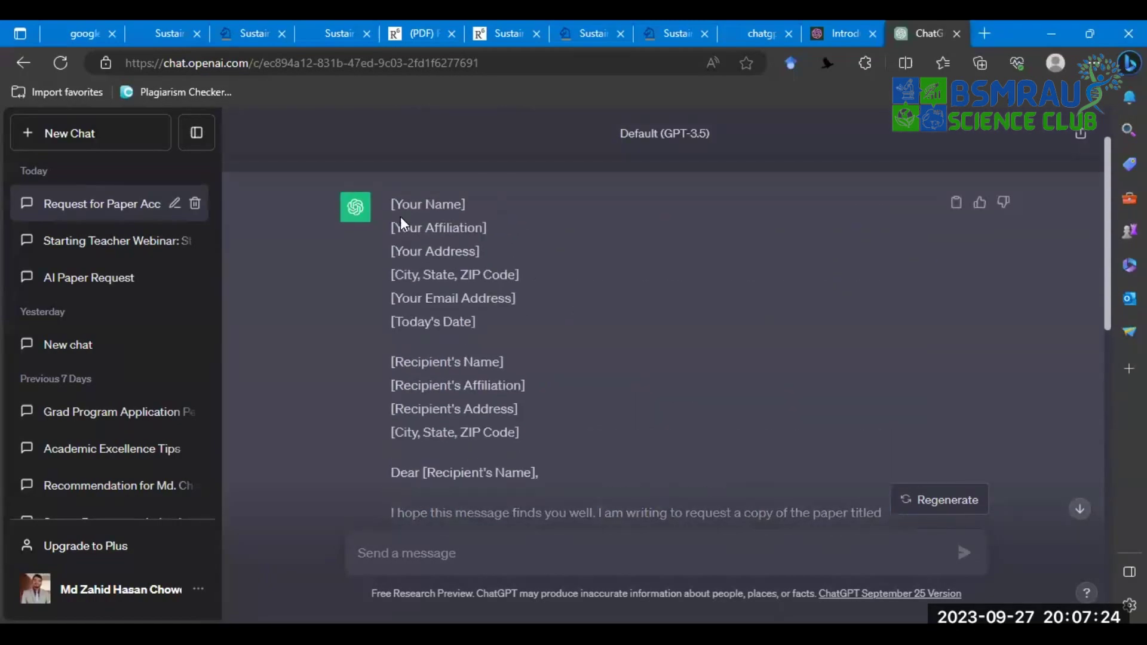
left_click_drag(390, 203, 419, 204)
left_click_drag(458, 258, 541, 431)
scroll(515, 381, "down", 3)
scroll(503, 327, "up", 4)
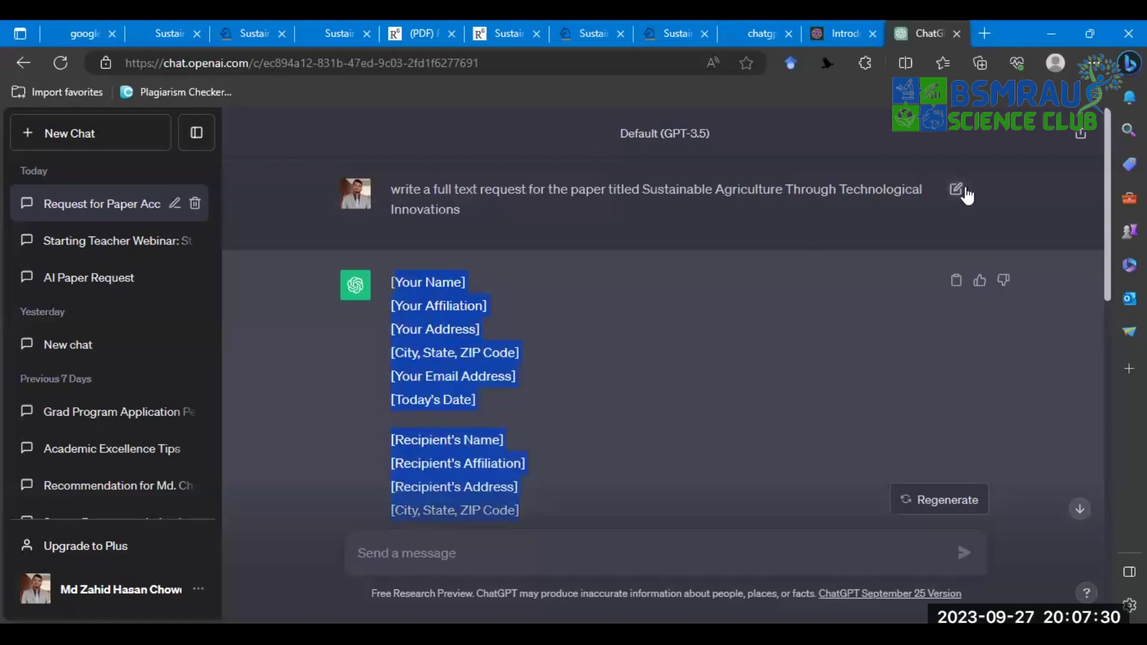
Edit the sent prompt to say 'full text email request' and resubmit it.
left_click(956, 189)
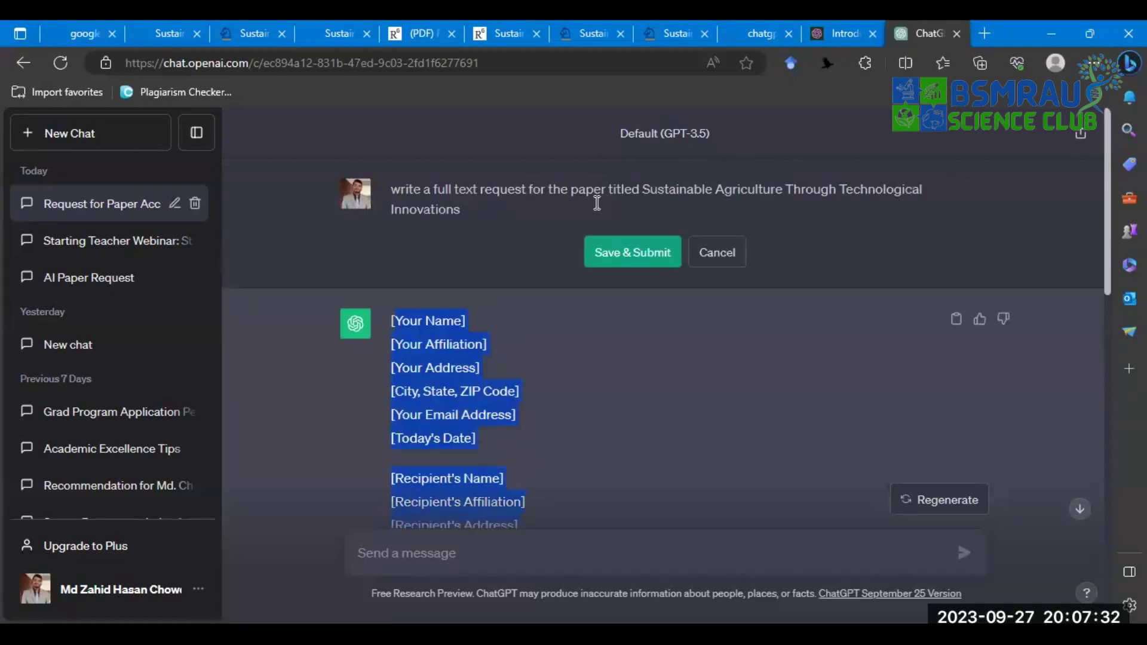
left_click(479, 190)
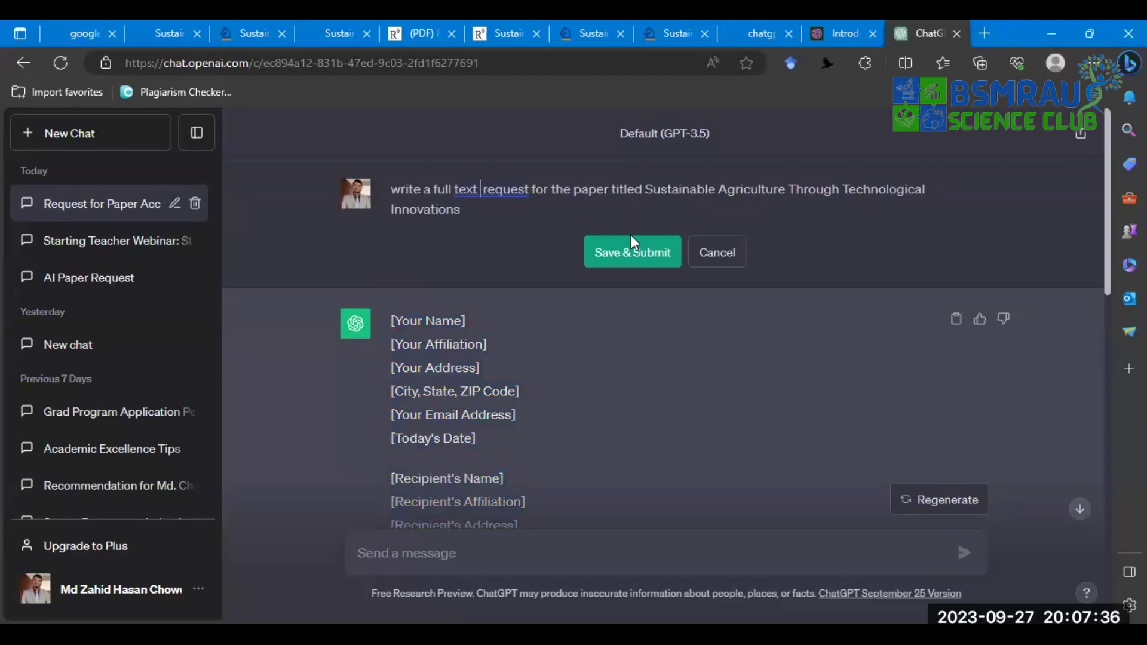
type("email")
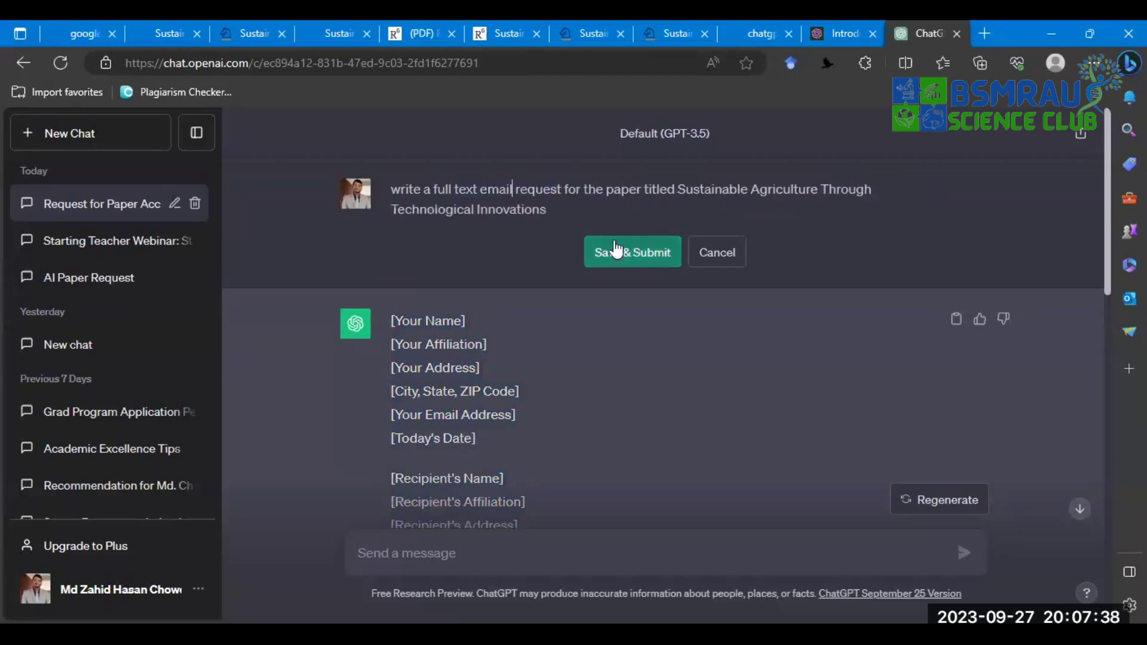
left_click(632, 245)
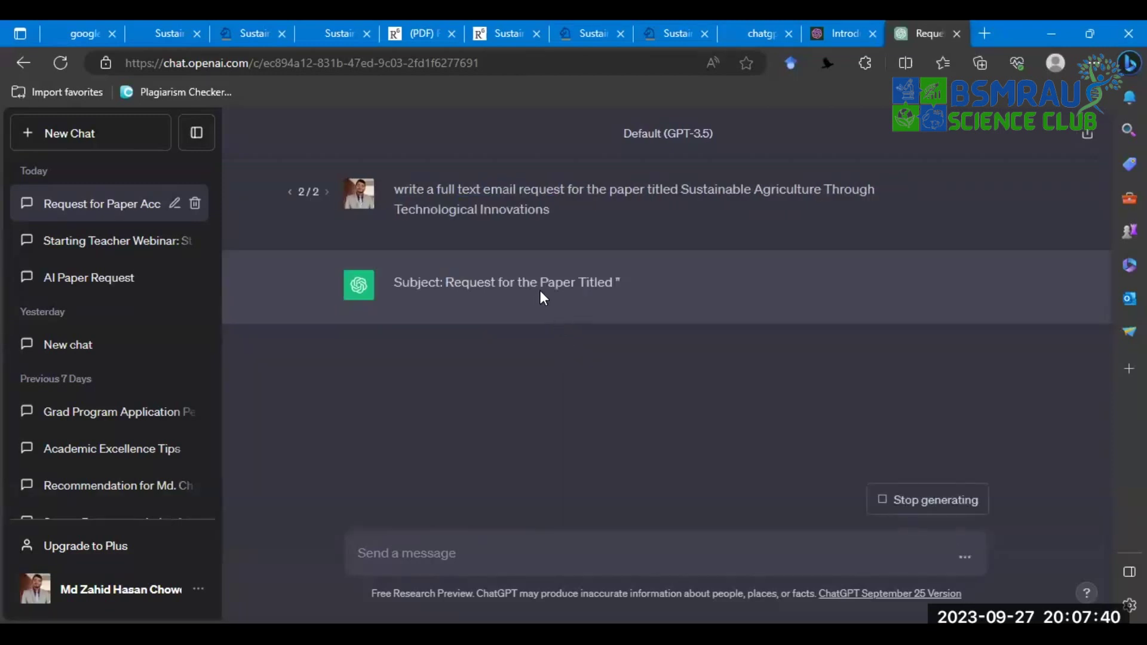
Check the regenerated request email against the Springer chapter page and scroll to its sign-off.
left_click_drag(448, 263, 780, 239)
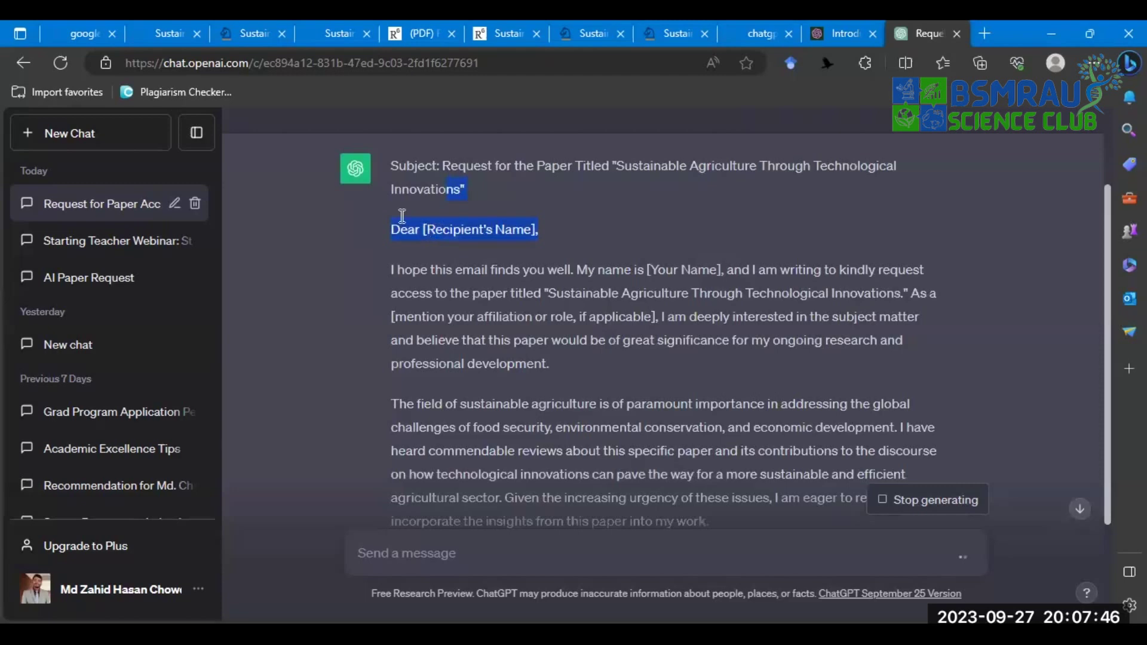
left_click(664, 35)
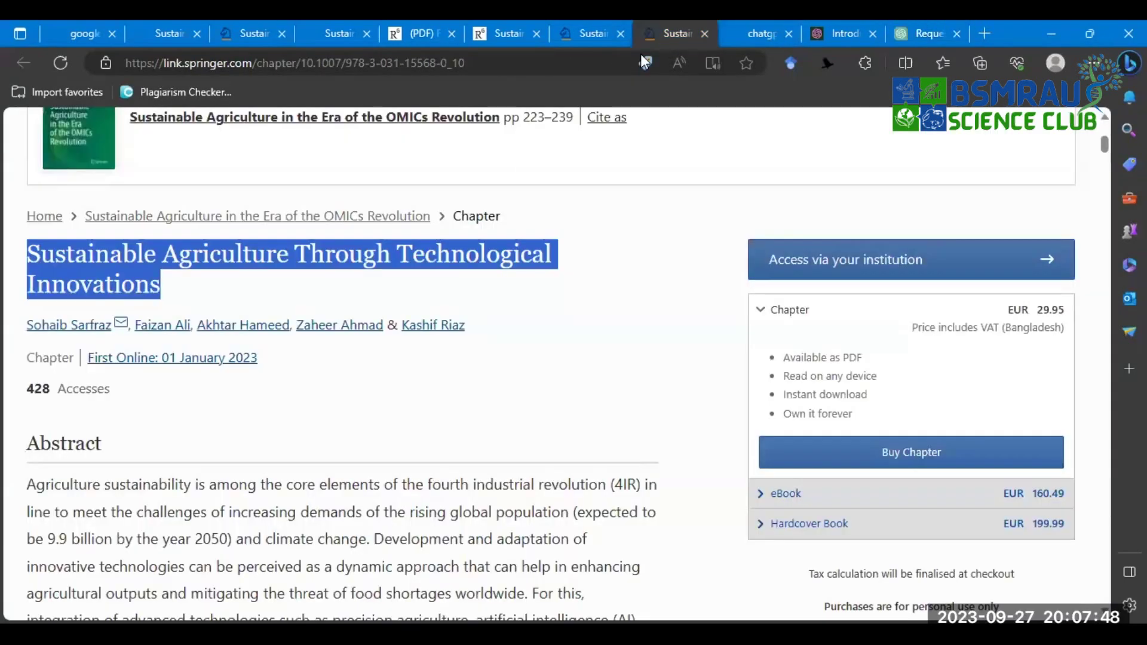
left_click(925, 37)
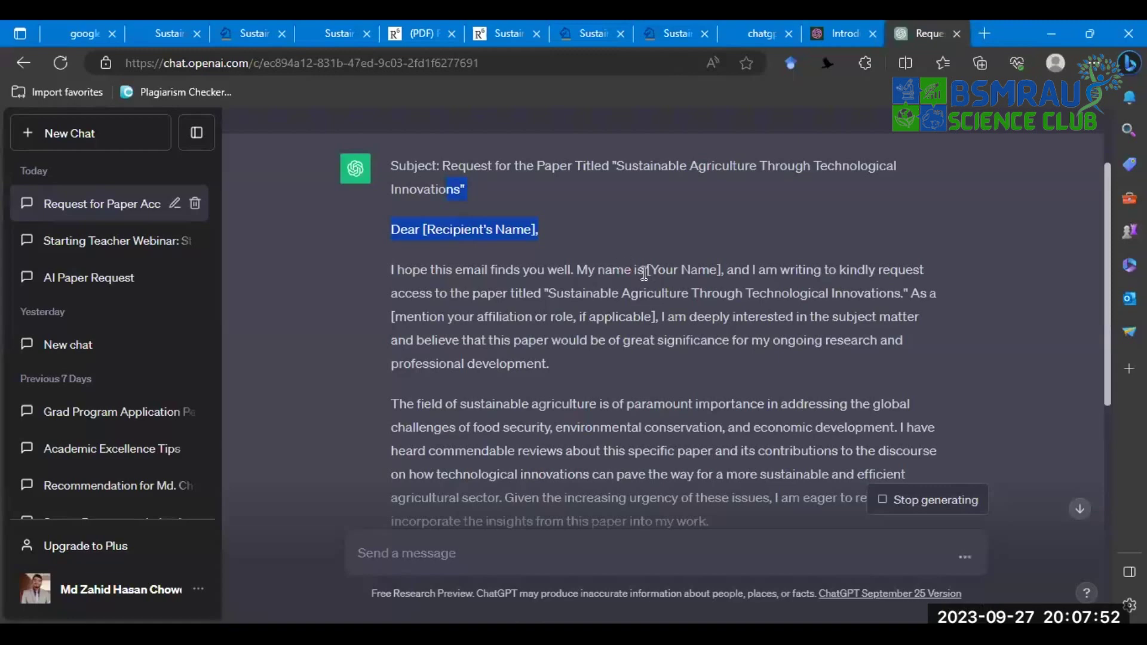
left_click_drag(649, 269, 720, 270)
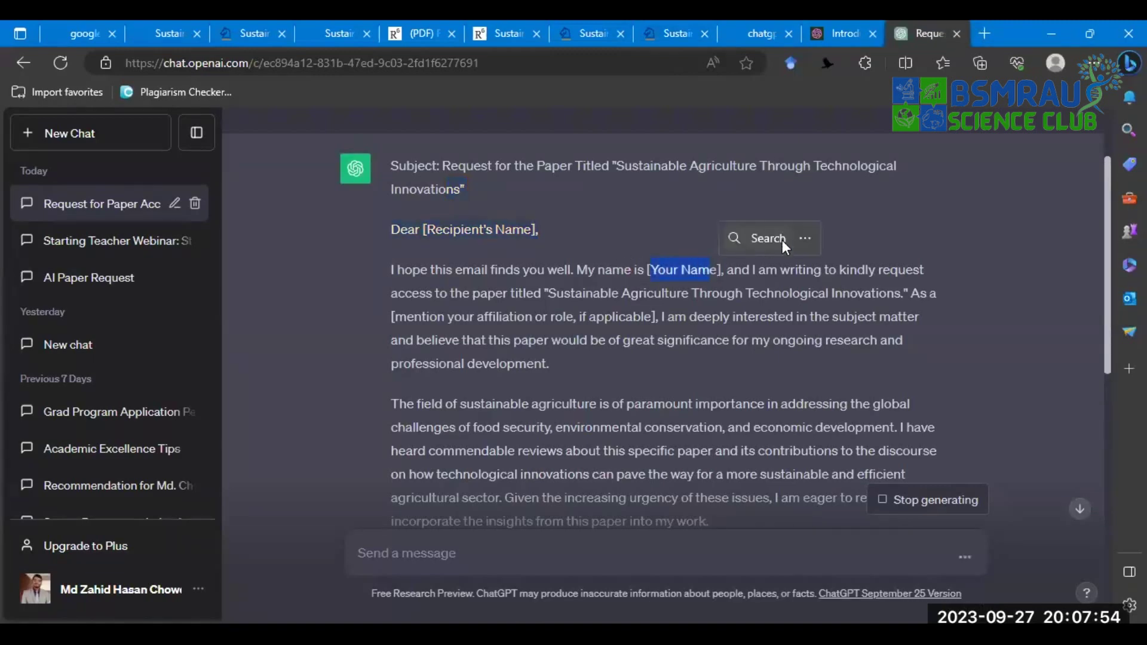
scroll(687, 293, "down", 4)
scroll(666, 291, "down", 6)
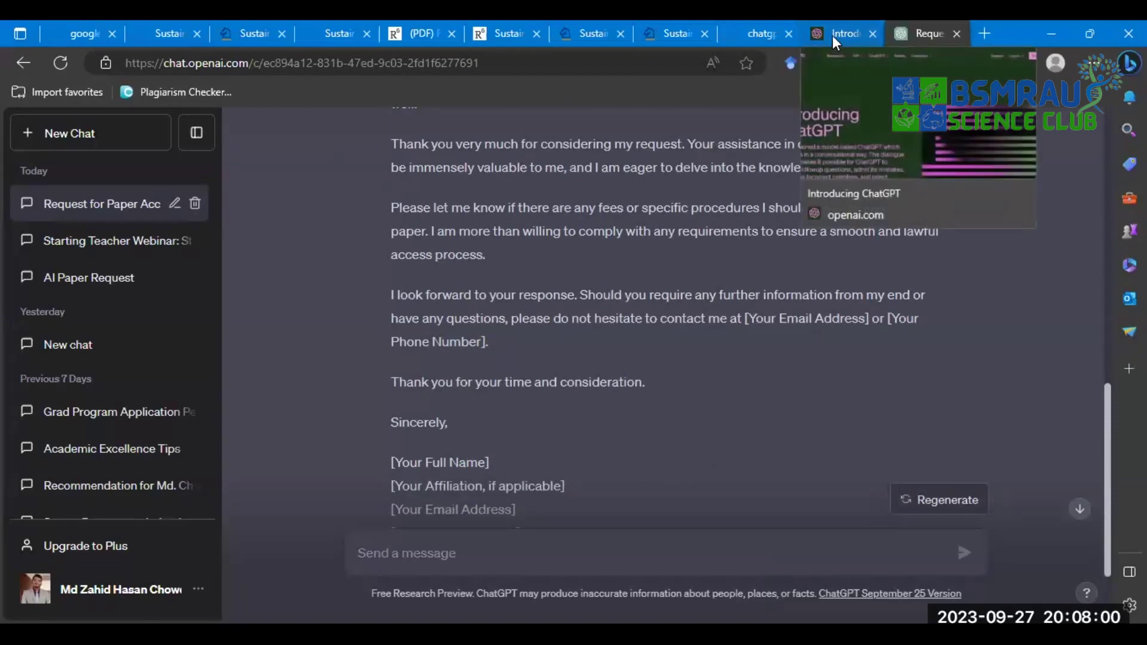
left_click(669, 29)
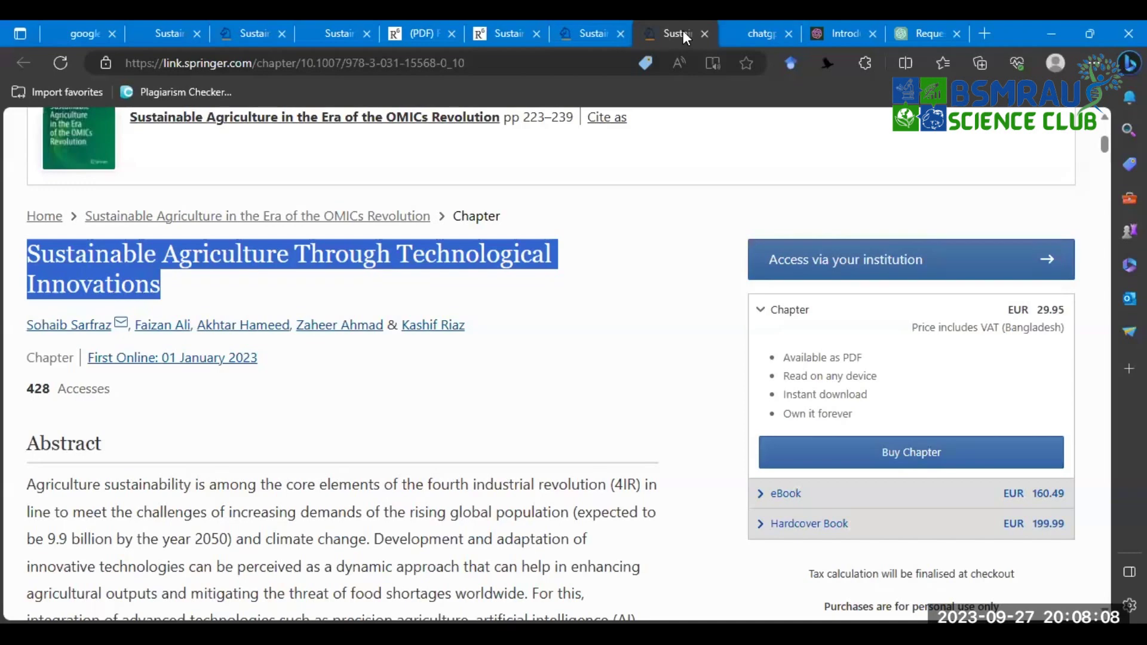
left_click(916, 32)
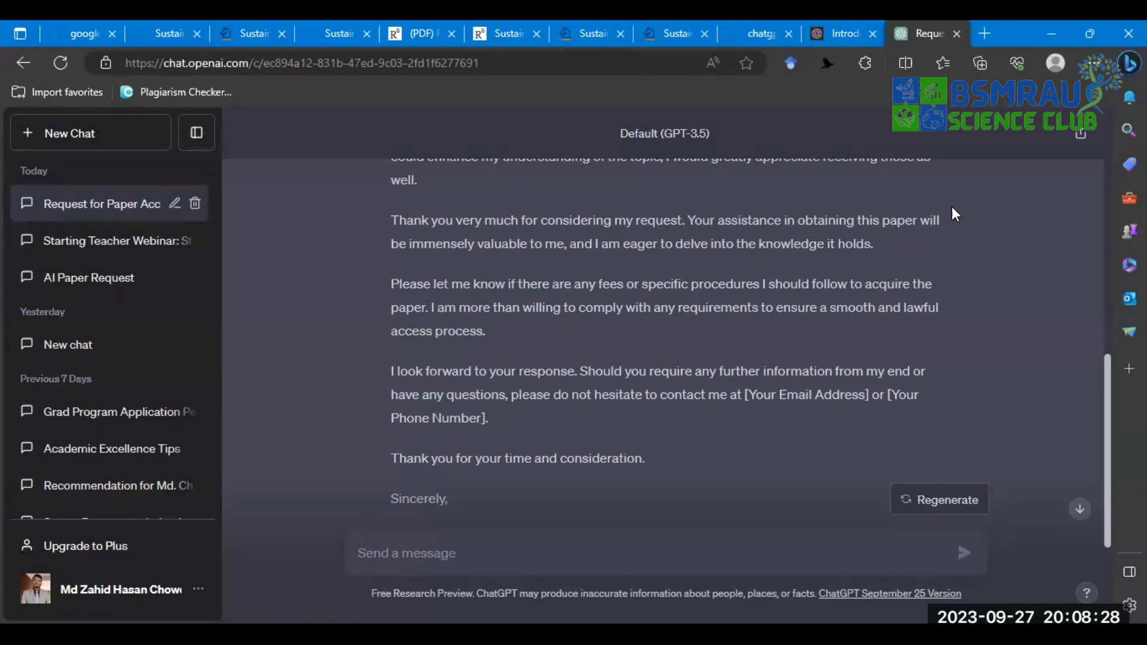
scroll(590, 334, "down", 3)
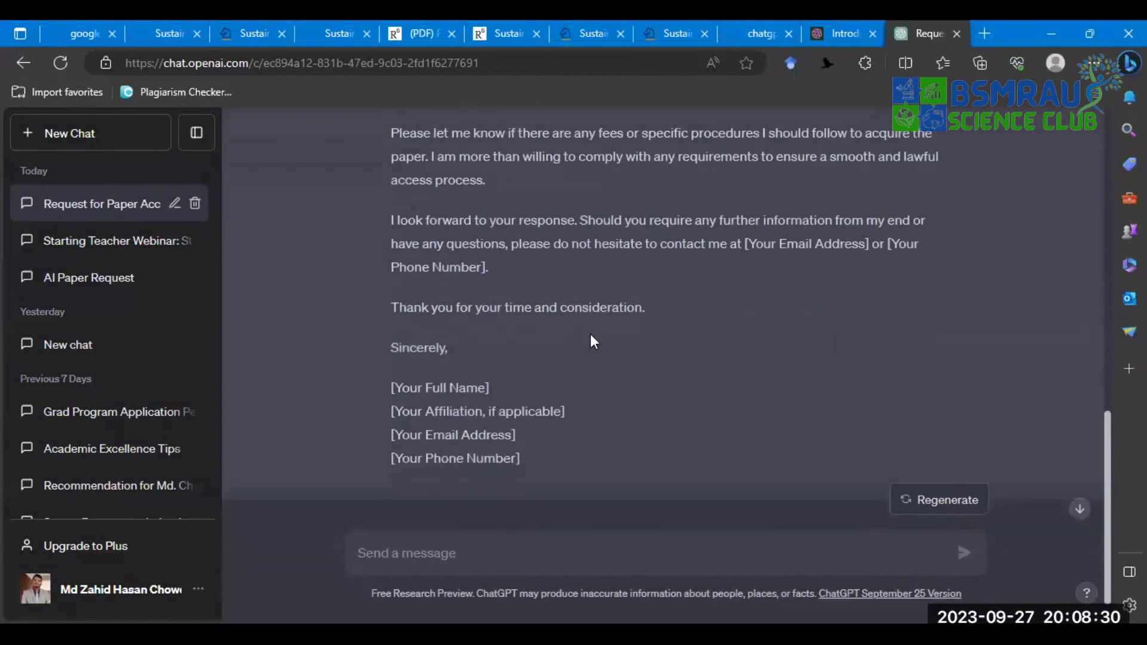
scroll(590, 336, "down", 1)
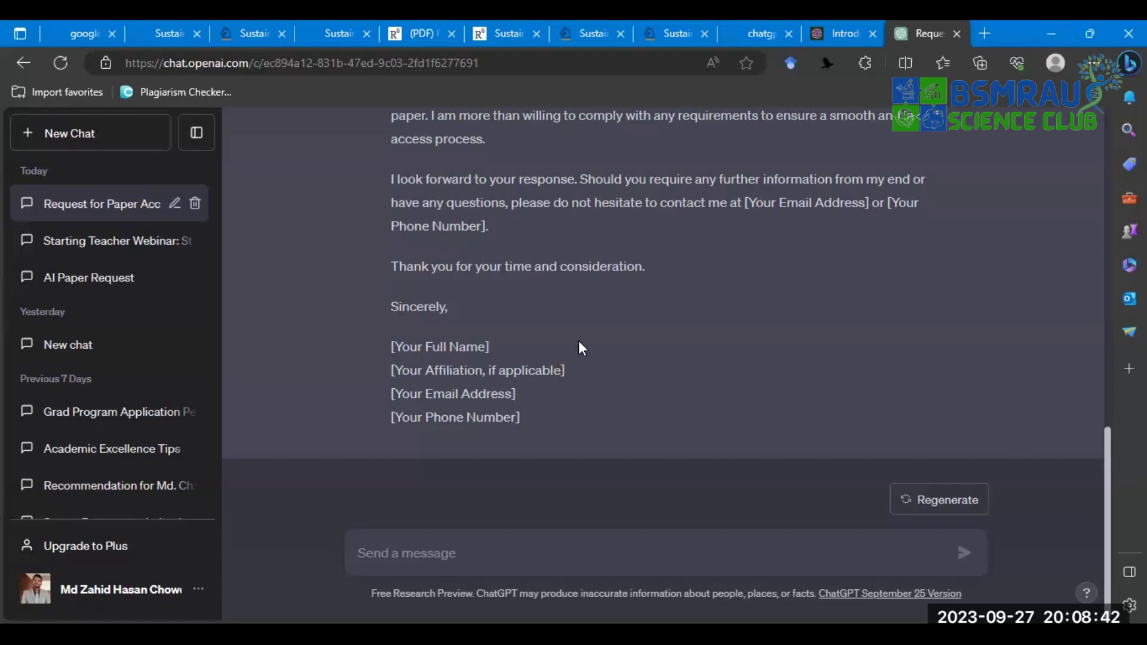
scroll(461, 333, "up", 5)
scroll(460, 336, "up", 1)
scroll(460, 336, "down", 1)
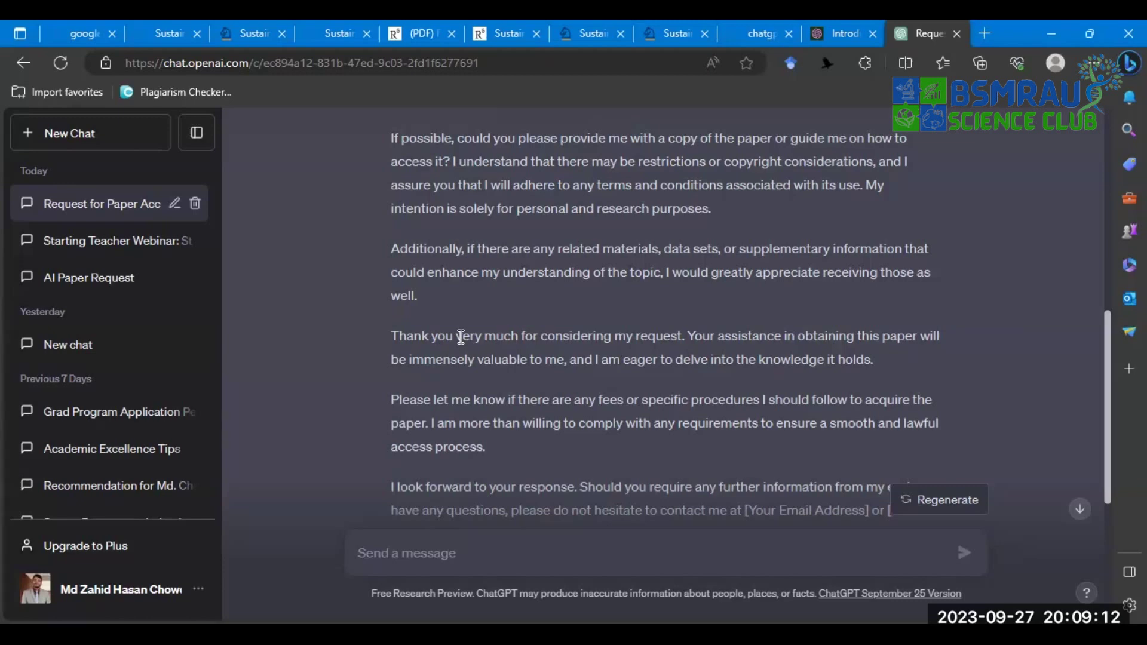
Close the paper-request ChatGPT conversation tab.
left_click(956, 34)
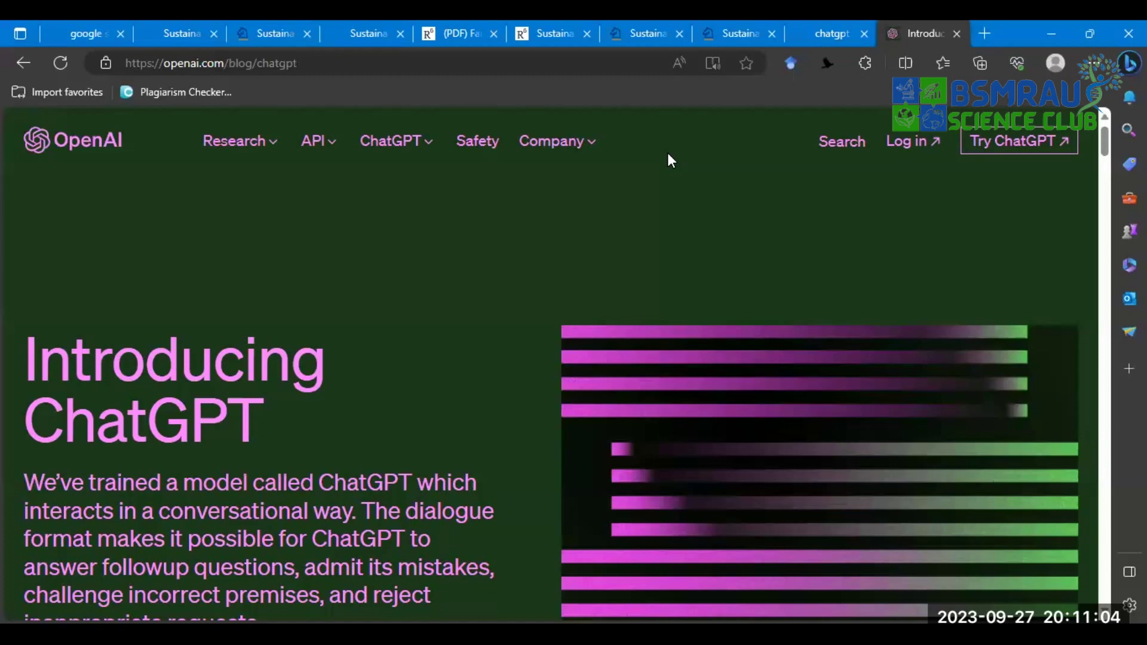
Close the Introducing ChatGPT tab and switch to the Word topics document.
left_click(956, 34)
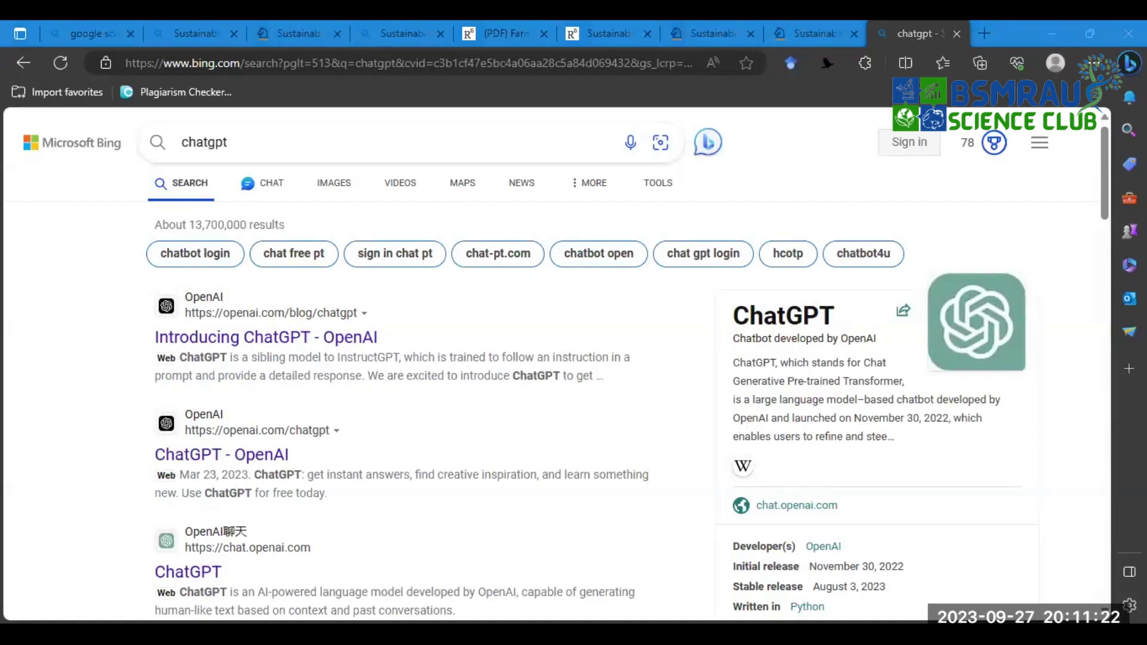
key("alt+Tab")
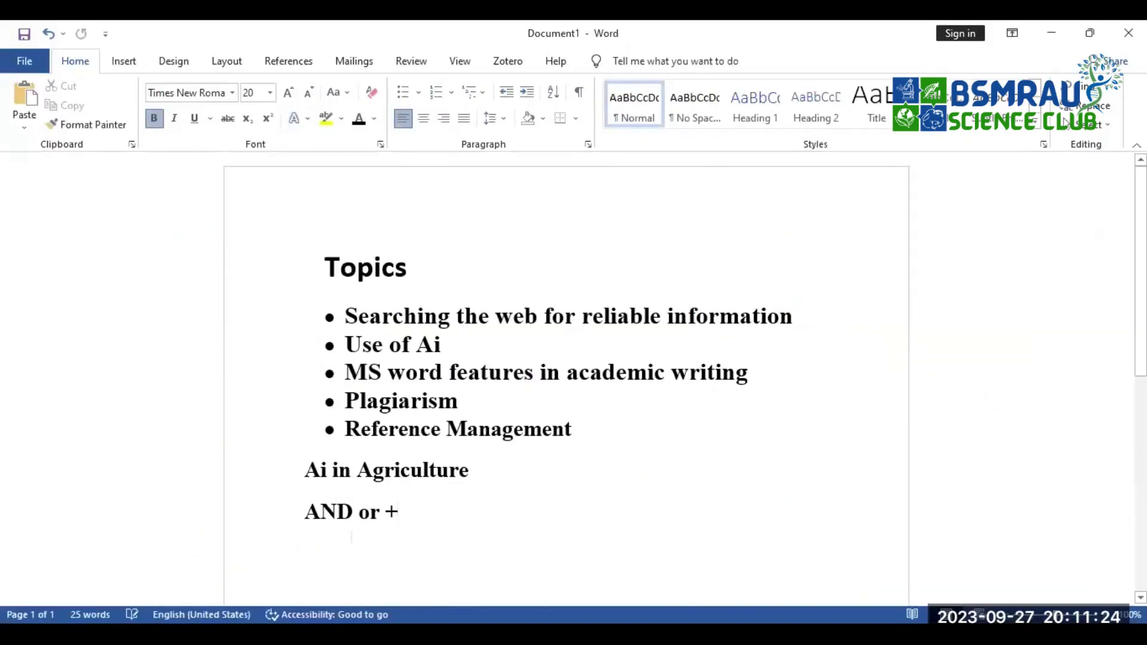
Type 'Ai tools' below AND or +, then list Chat Gpt, BARD and Bing ai on separate lines.
type("A")
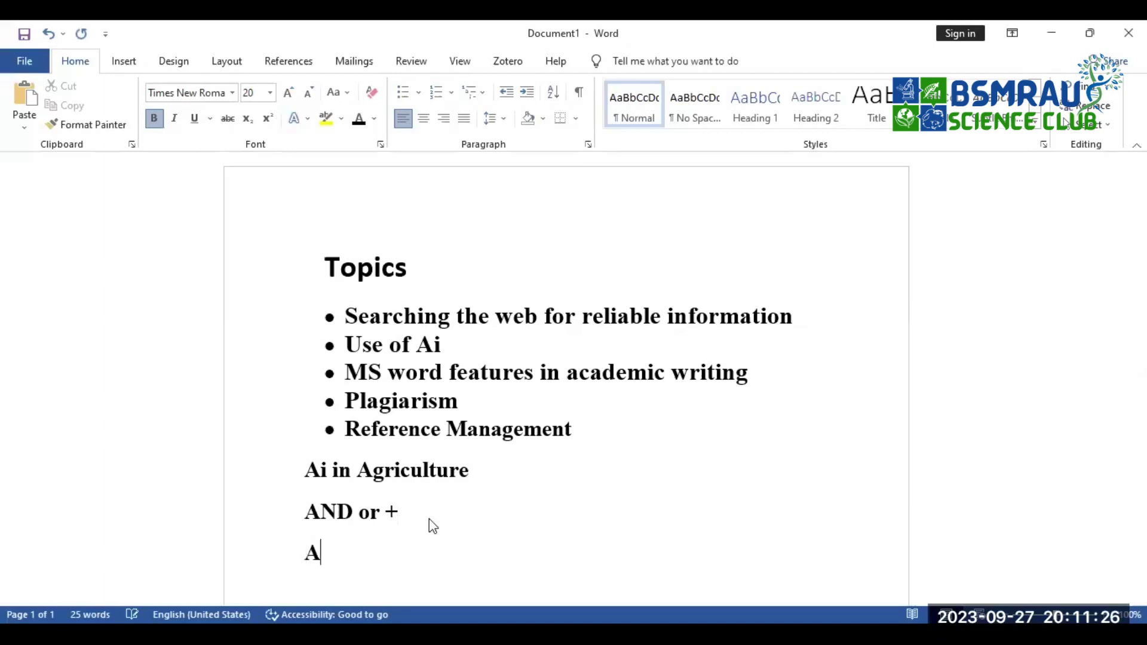
type("i tool")
scroll(428, 518, "down", 1)
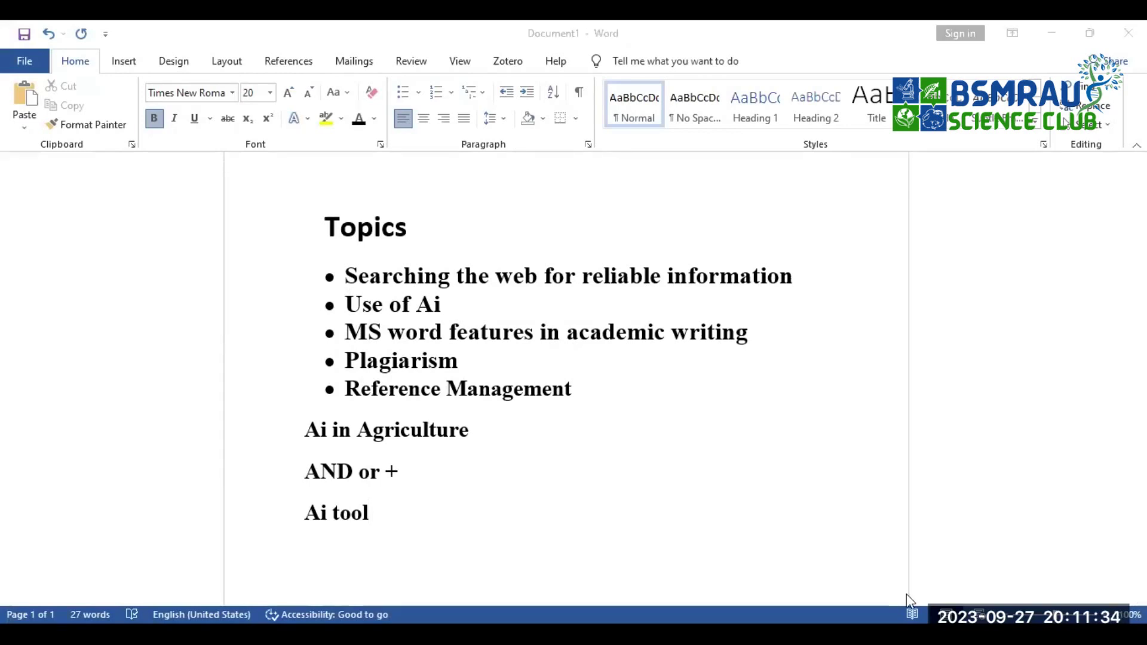
scroll(371, 466, "down", 2)
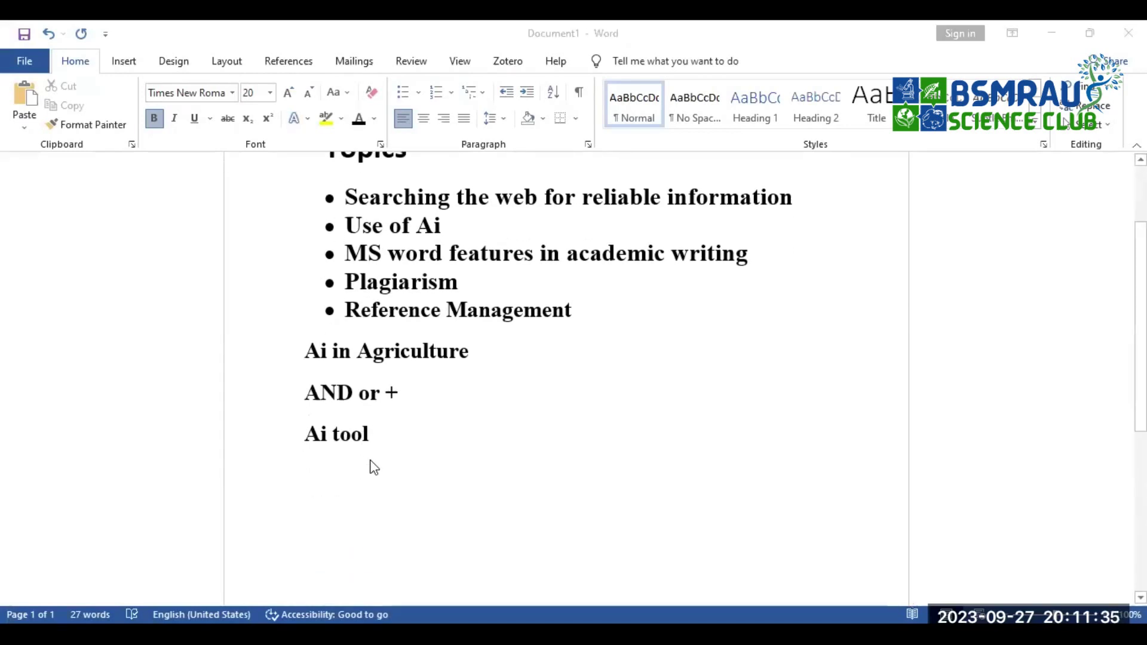
left_click(382, 429)
type("s")
key("Return")
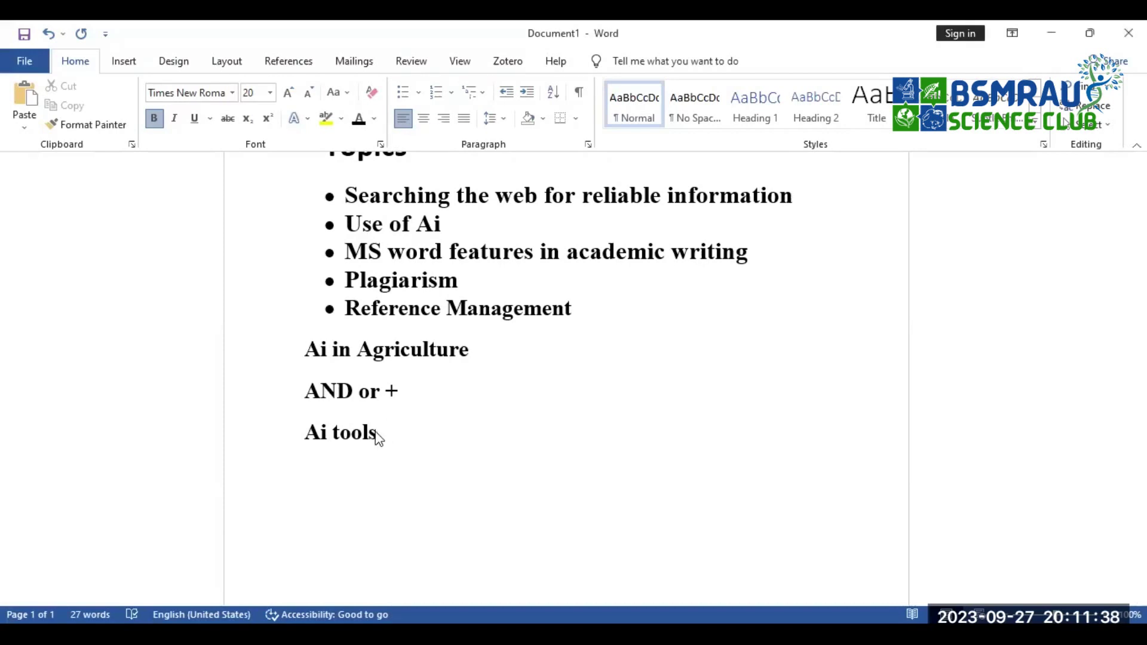
type("Cha")
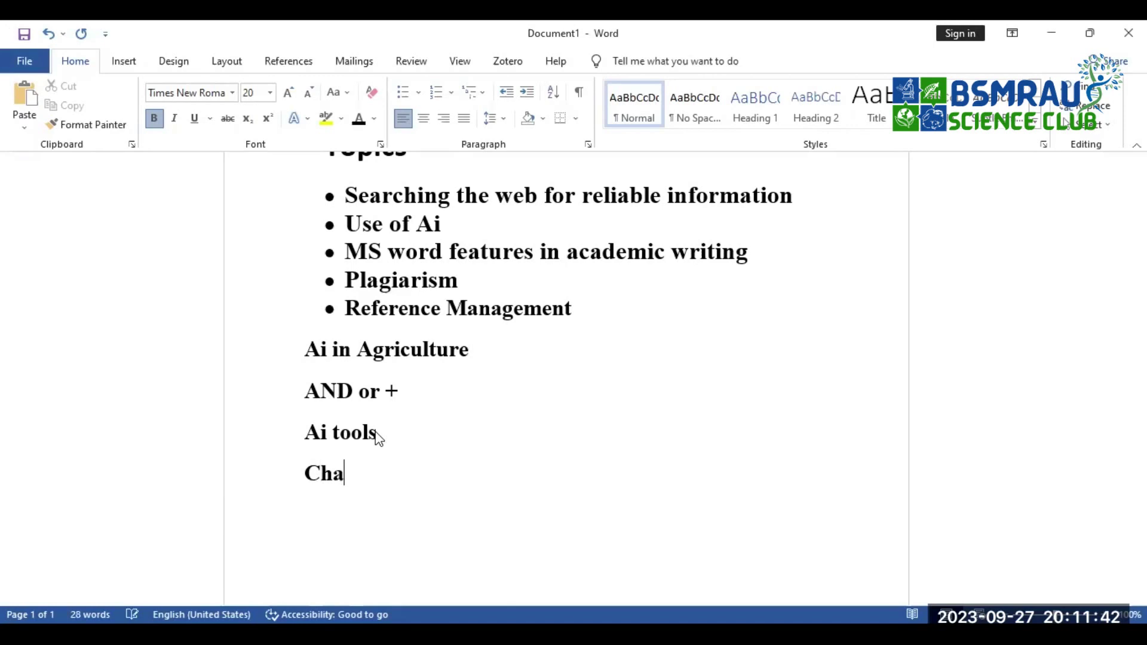
type("t Gpt")
key("Return")
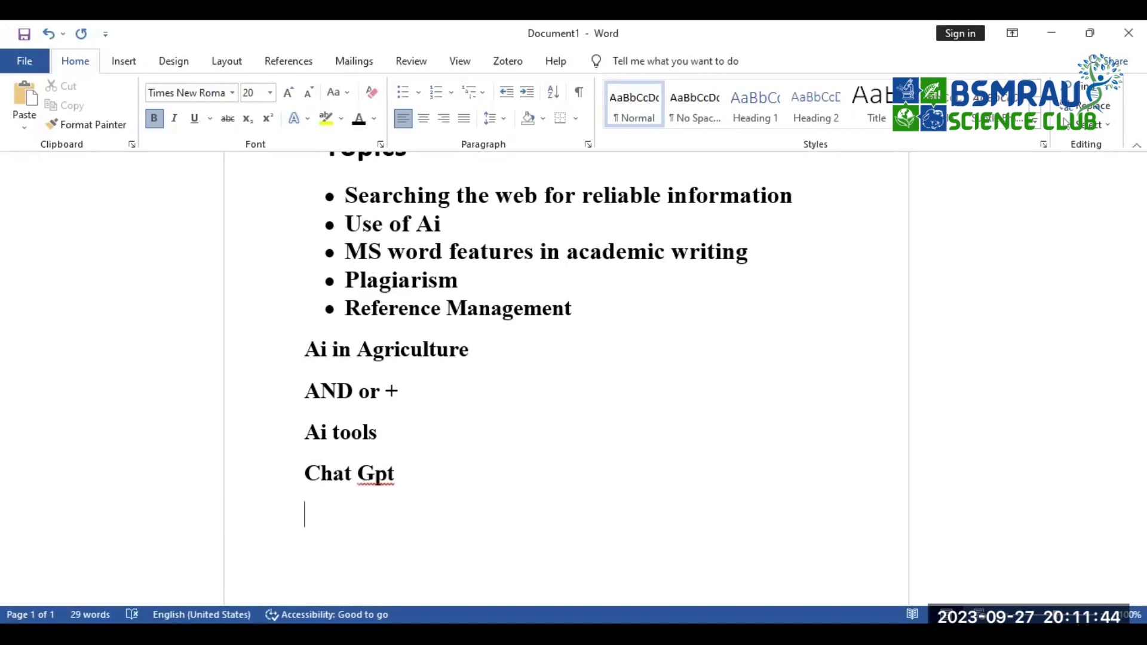
type("BARD")
key("Return")
type("B")
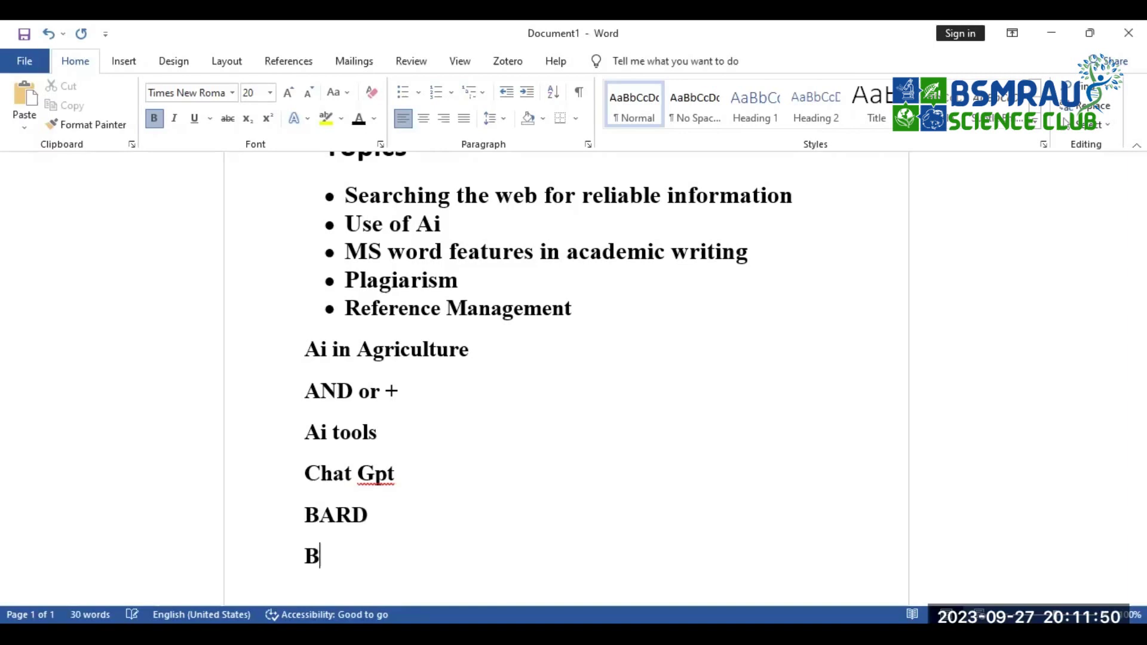
type("ing ai")
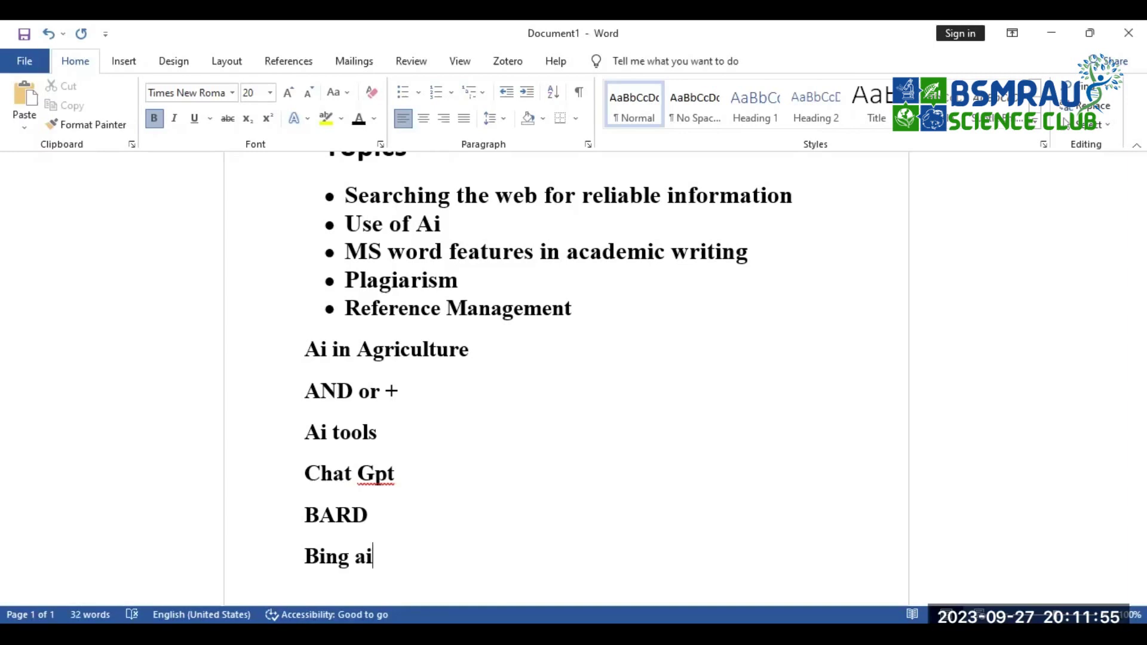
left_click(398, 475)
Add 'content writing' after Chat Gpt and 'Coding' after BARD.
type("c")
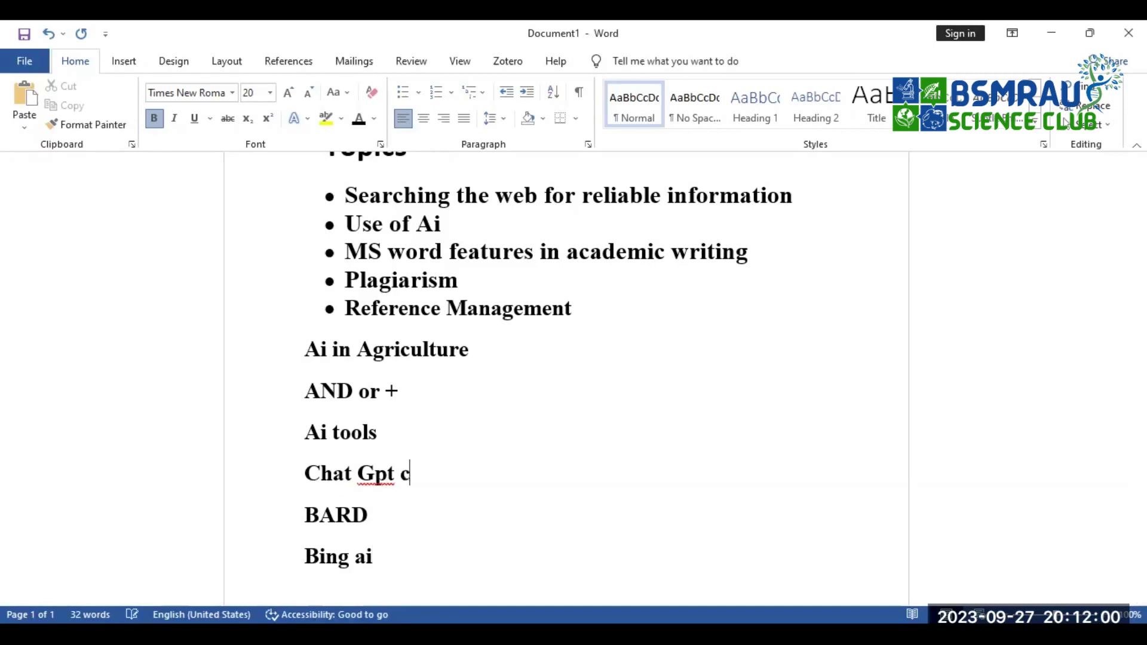
type("on")
type("tent writing")
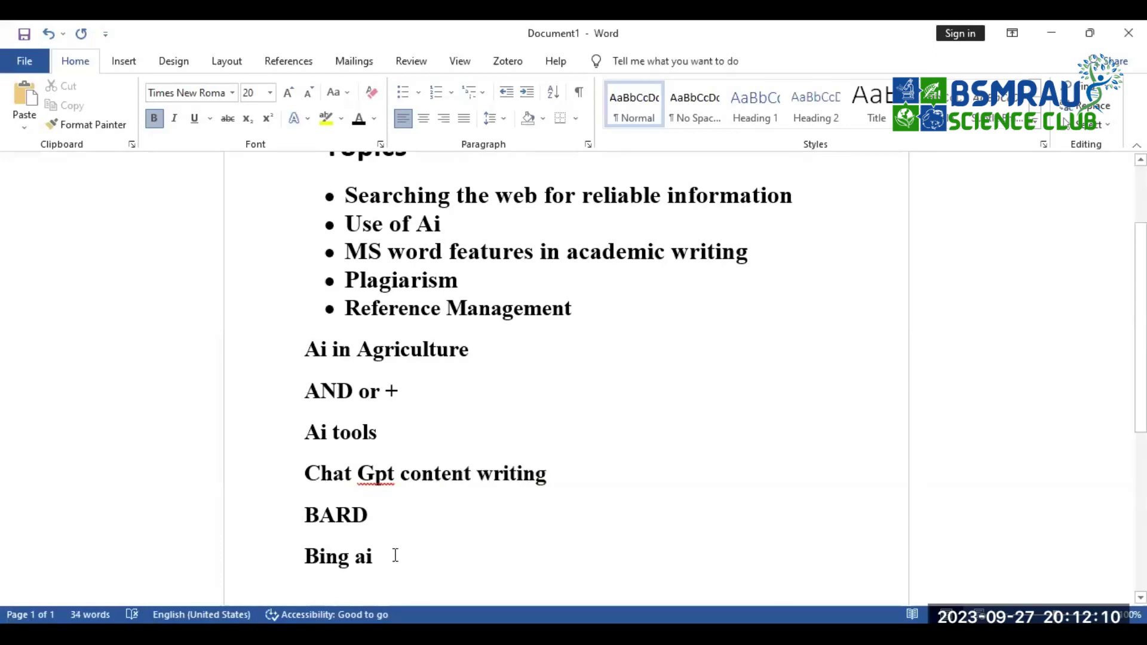
left_click(381, 519)
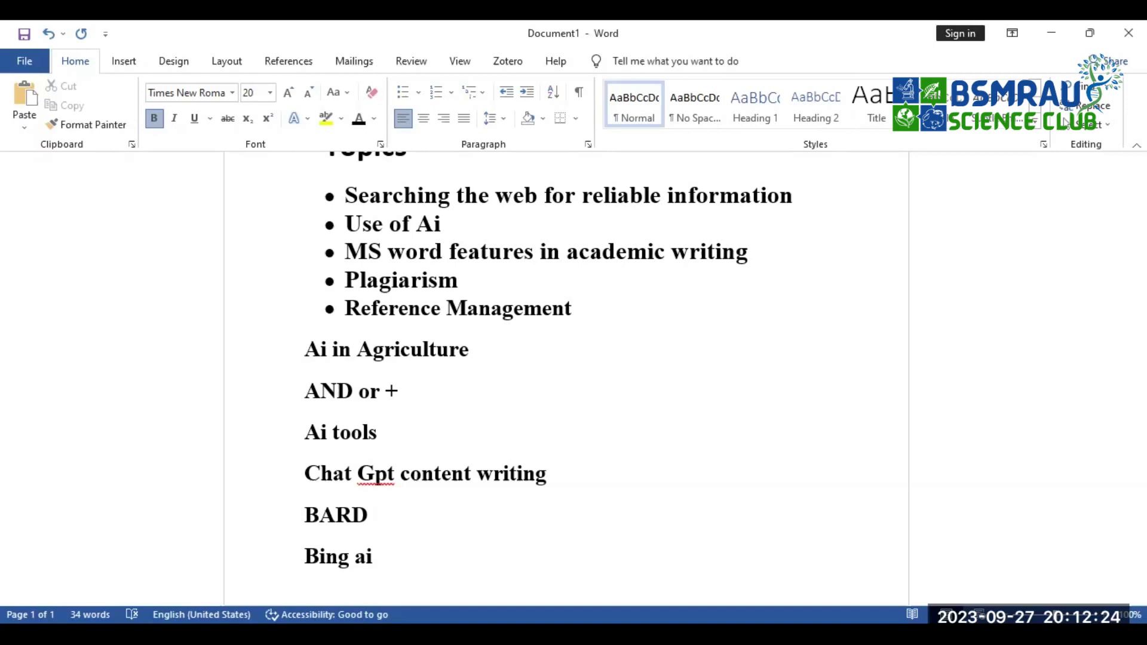
type("C")
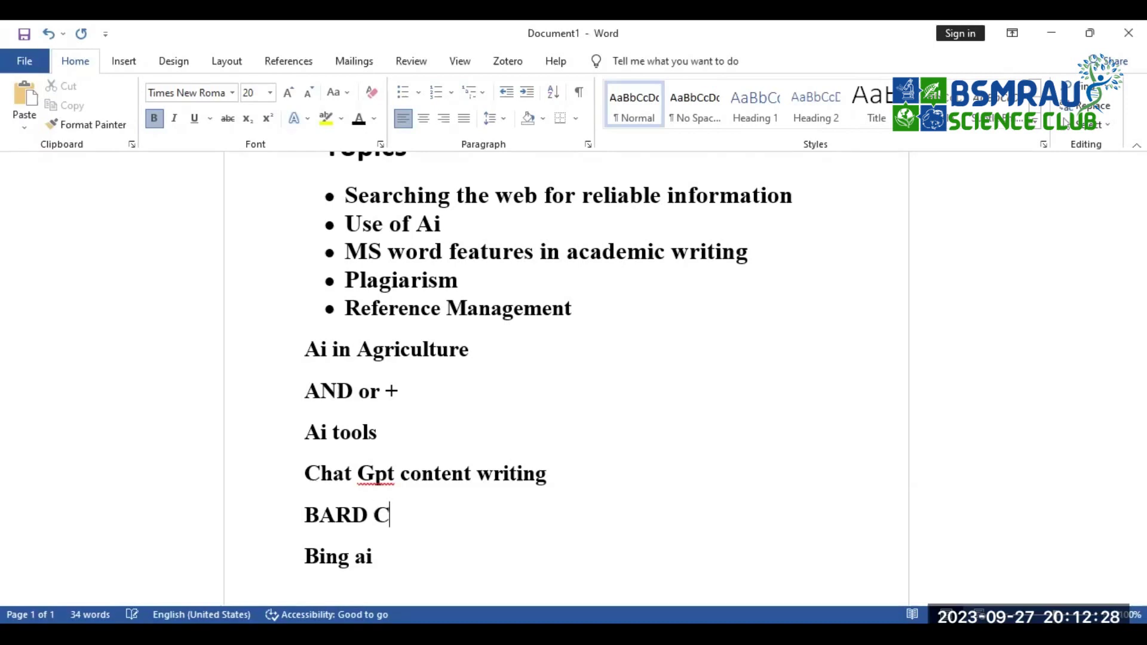
type("oding")
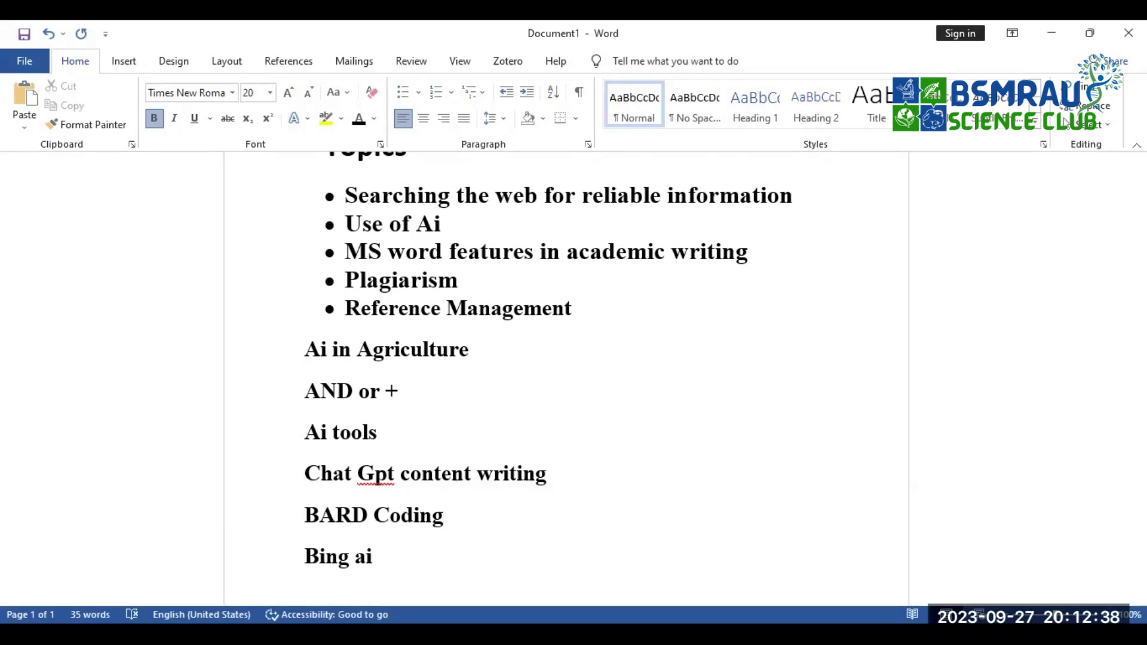
key("Return")
key("BackSpace")
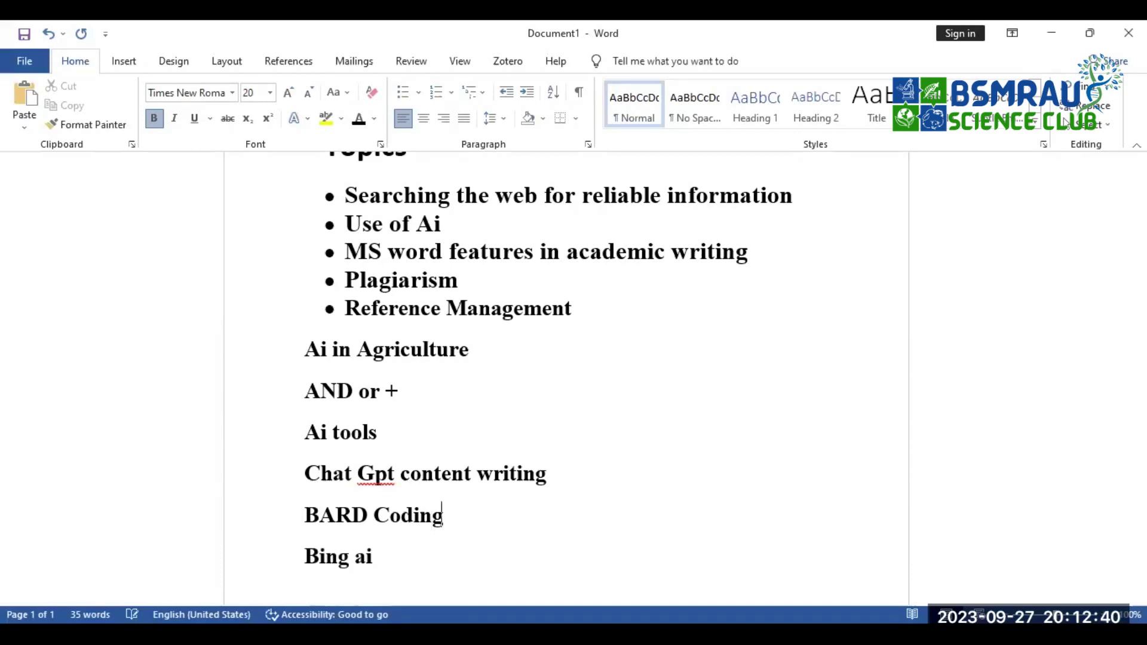
Append 'with Reference' to the Bing ai line, then place the cursor before Coding on the BARD line.
left_click(434, 557)
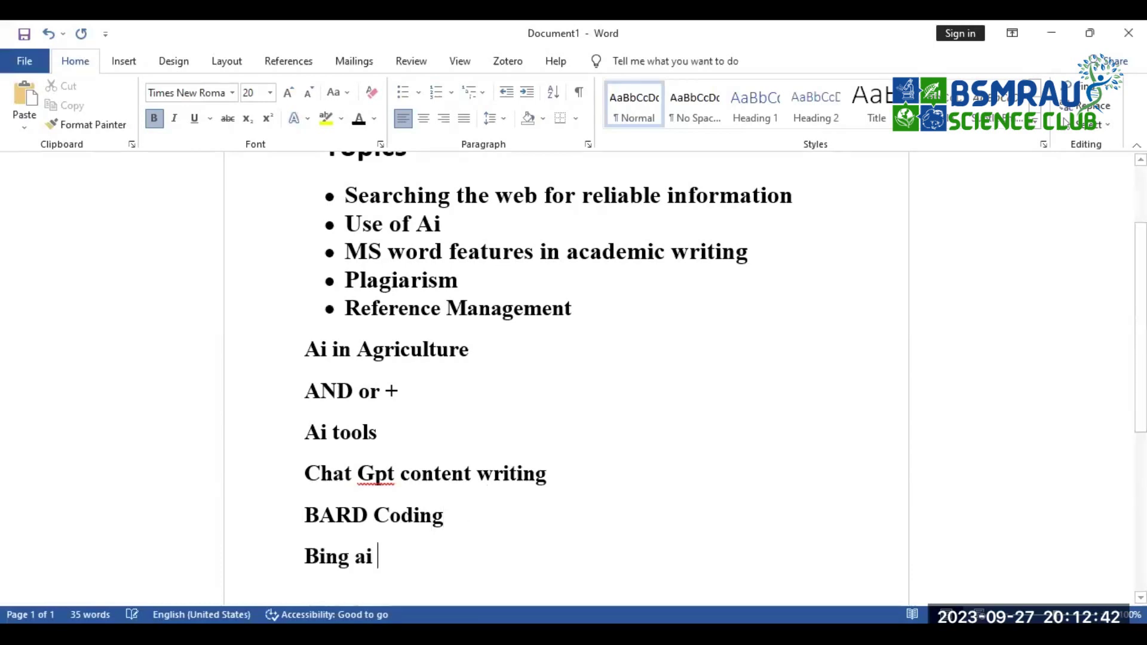
type("R")
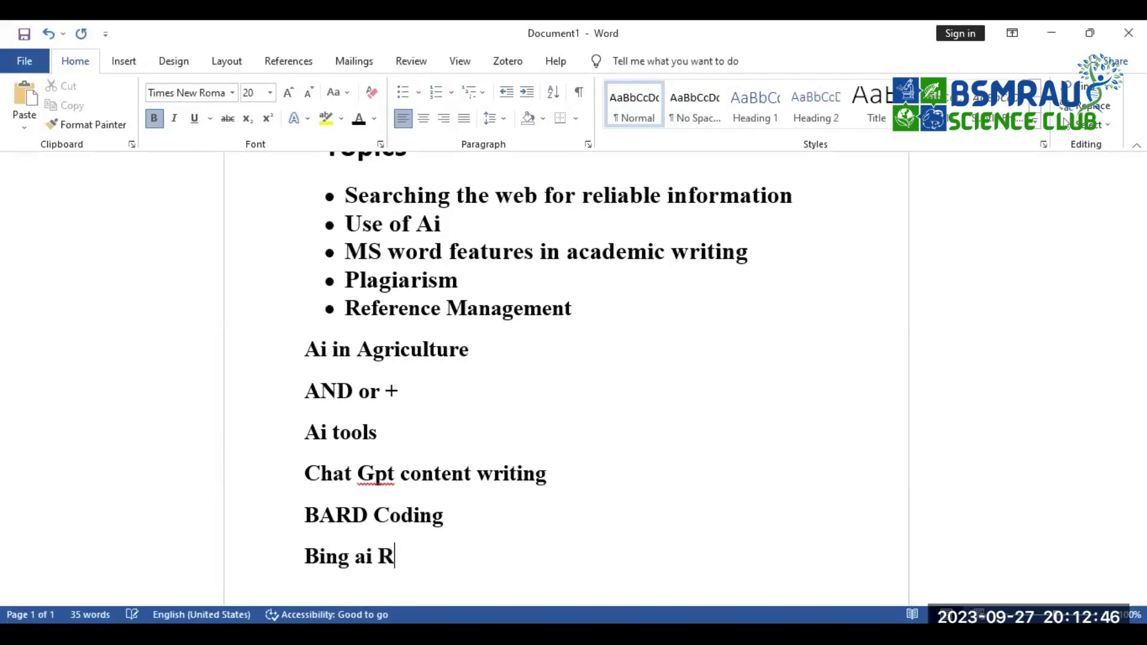
type("eference")
left_click(381, 558)
type("with")
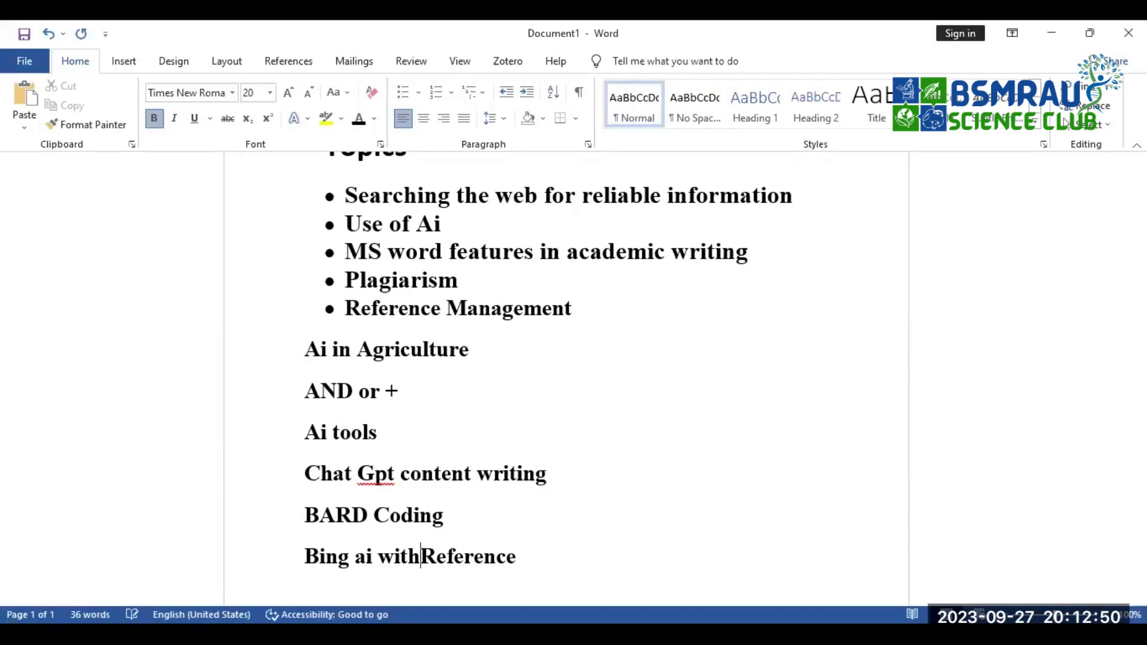
double_click(529, 558)
mouse_move(368, 570)
left_mouse_down()
mouse_move(355, 567)
mouse_move(380, 568)
left_mouse_up()
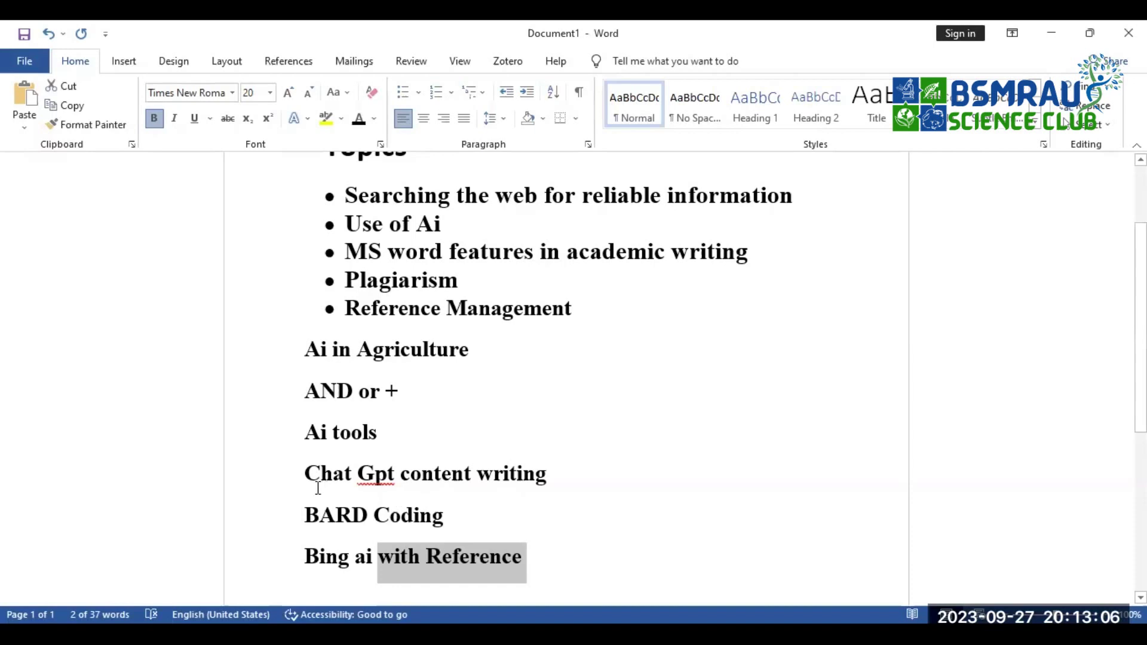
left_click_drag(303, 515, 370, 554)
left_click_drag(305, 514, 366, 521)
left_click(335, 514)
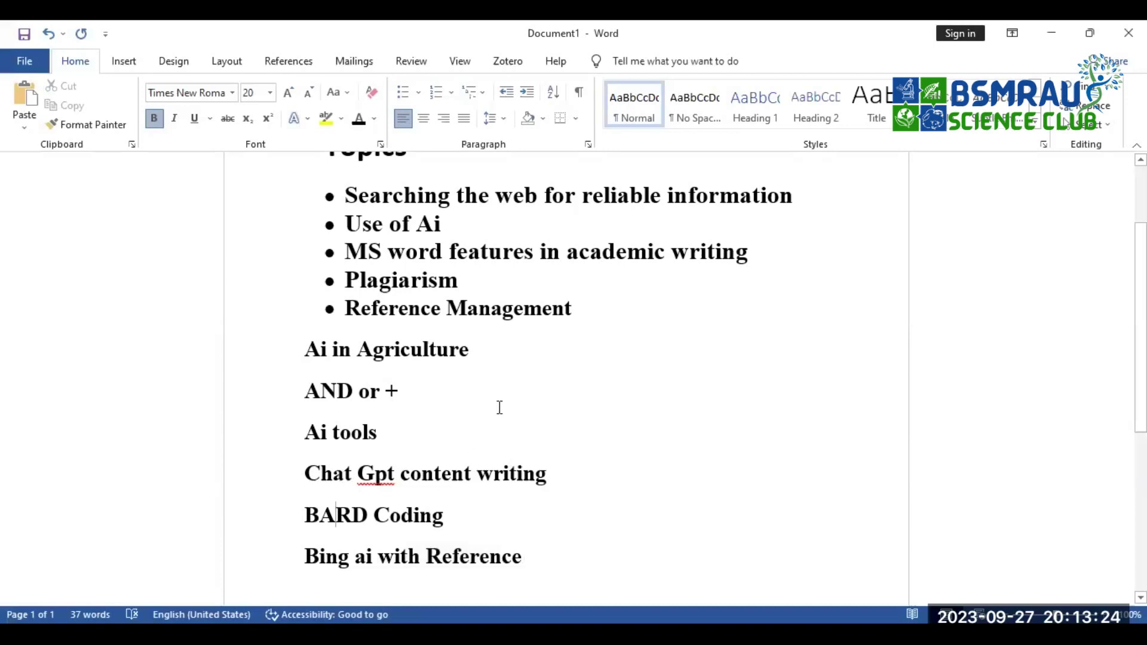
left_click(374, 515)
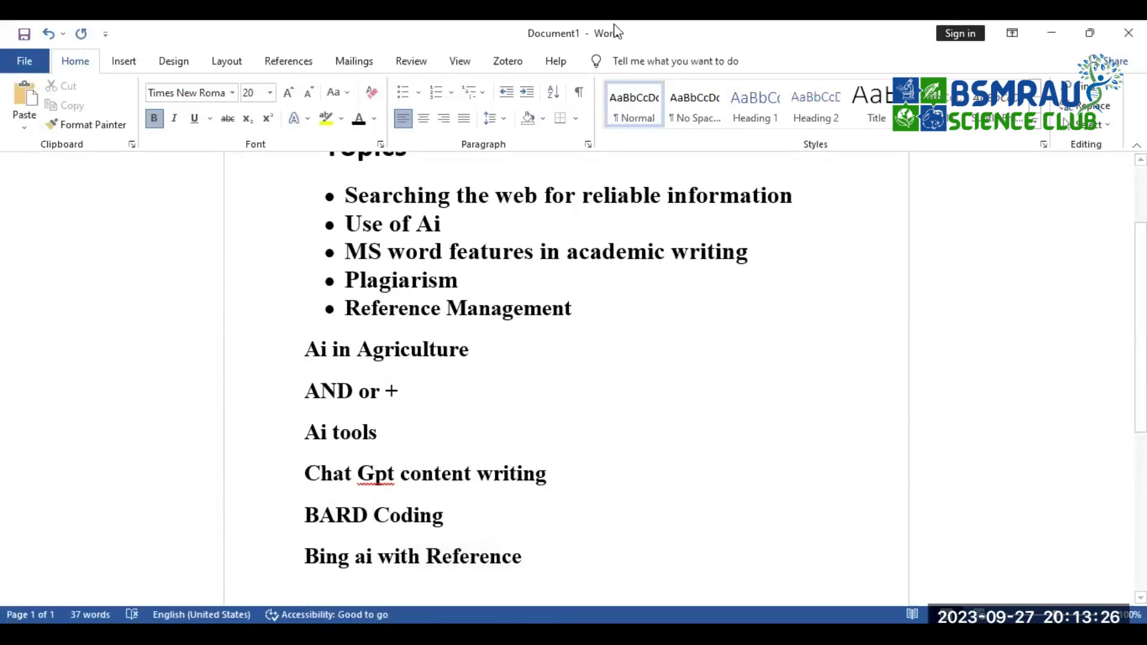